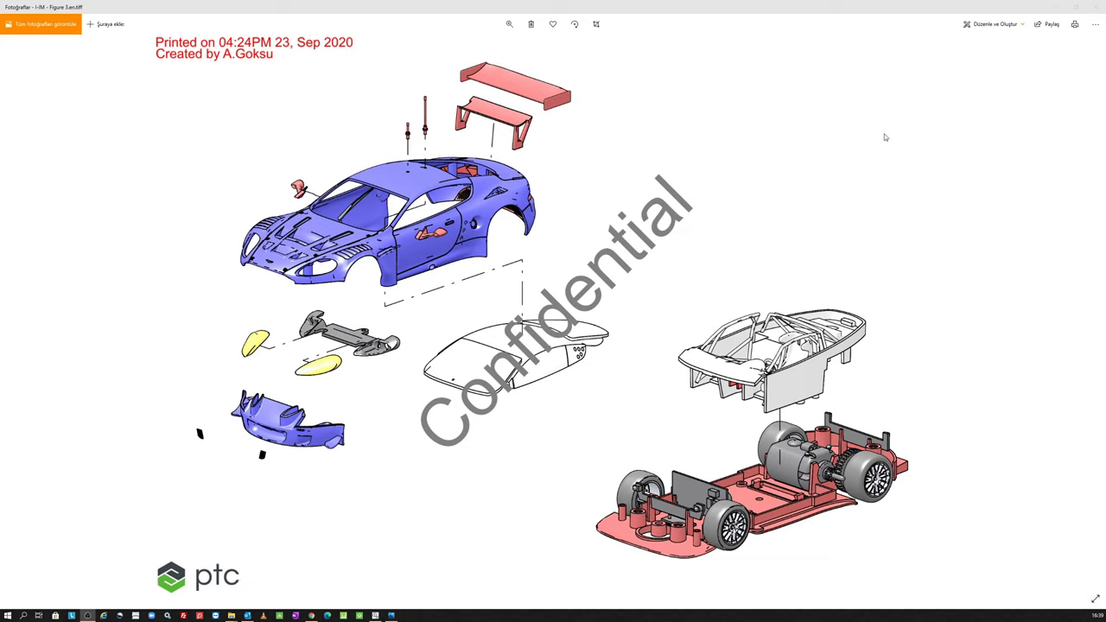
Step: Review the watermarked Figure 2, Figure 1 and Copy of Figure 2 TIFFs, then close the viewer
{"action": "left_click", "coordinate": [821, 200]}
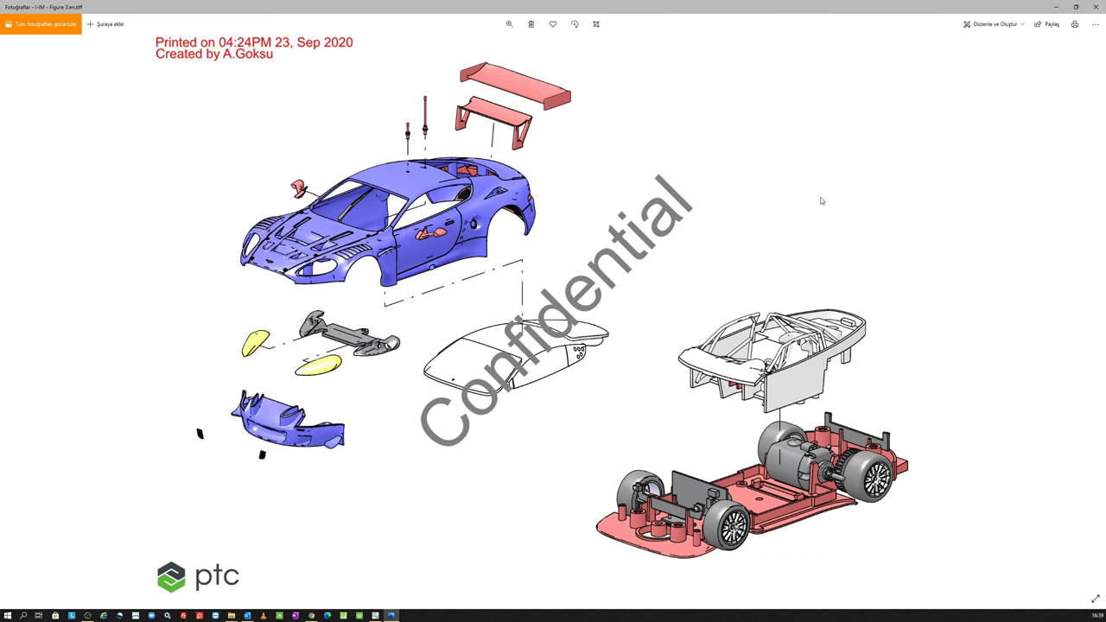
{"action": "key", "text": "Left"}
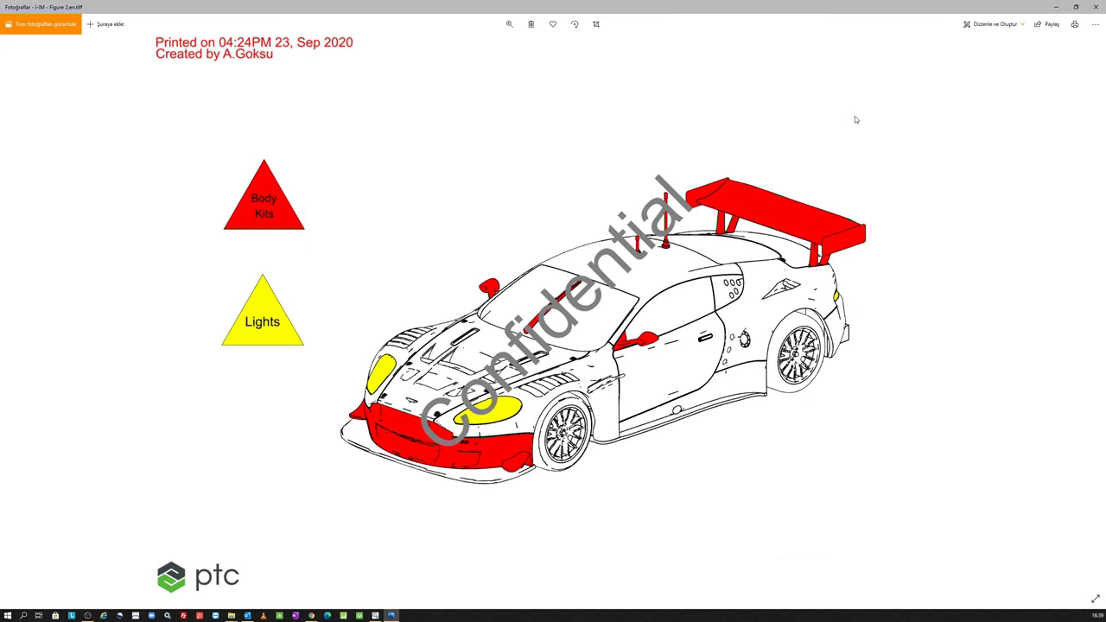
{"action": "key", "text": "Left"}
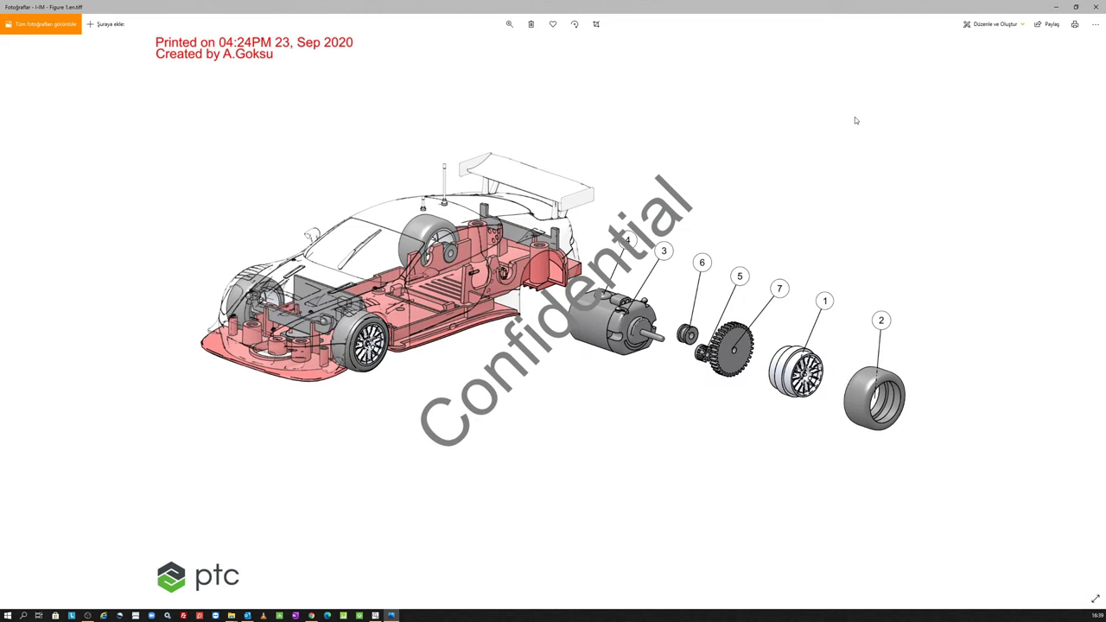
{"action": "key", "text": "Left"}
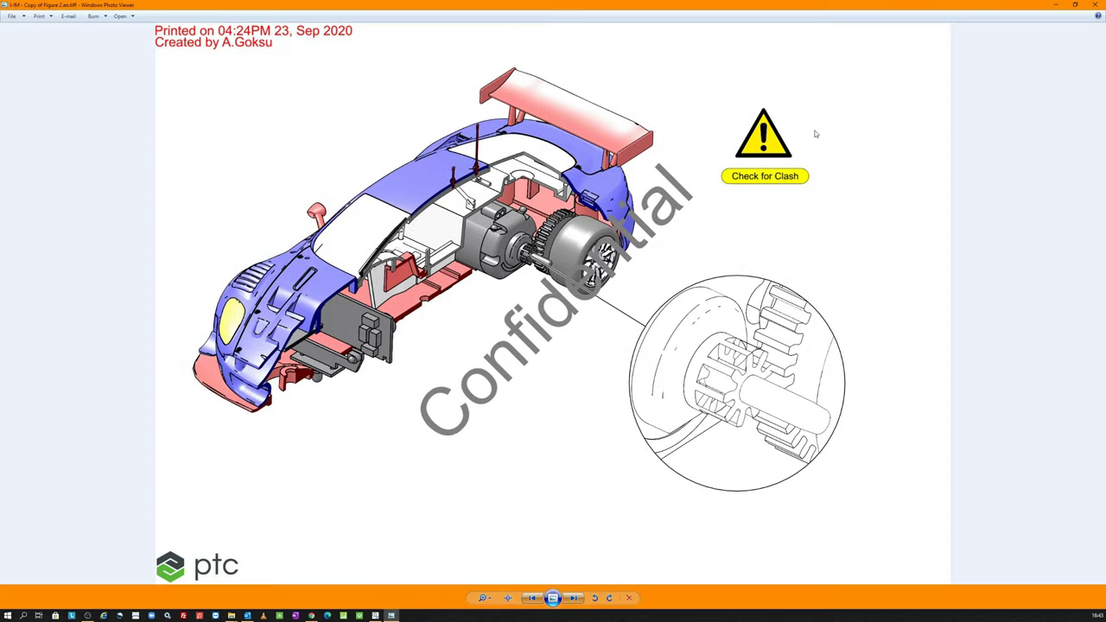
{"action": "left_click", "coordinate": [1103, 5]}
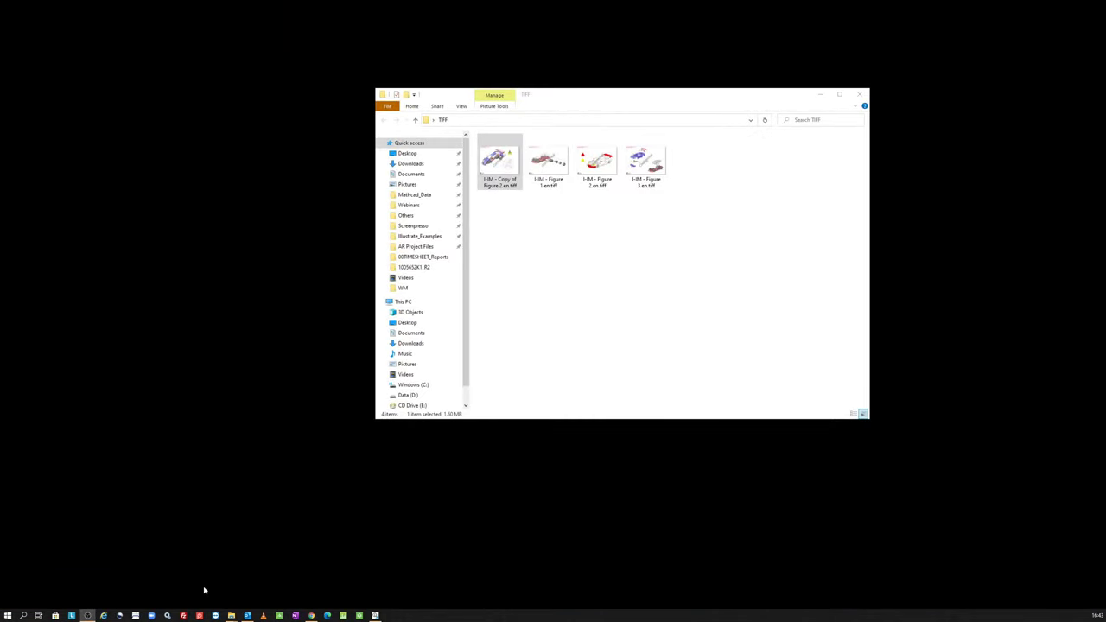
Step: Open Car_Ex.c3di in Creo Illustrate and list its four figures
{"action": "left_click", "coordinate": [376, 615]}
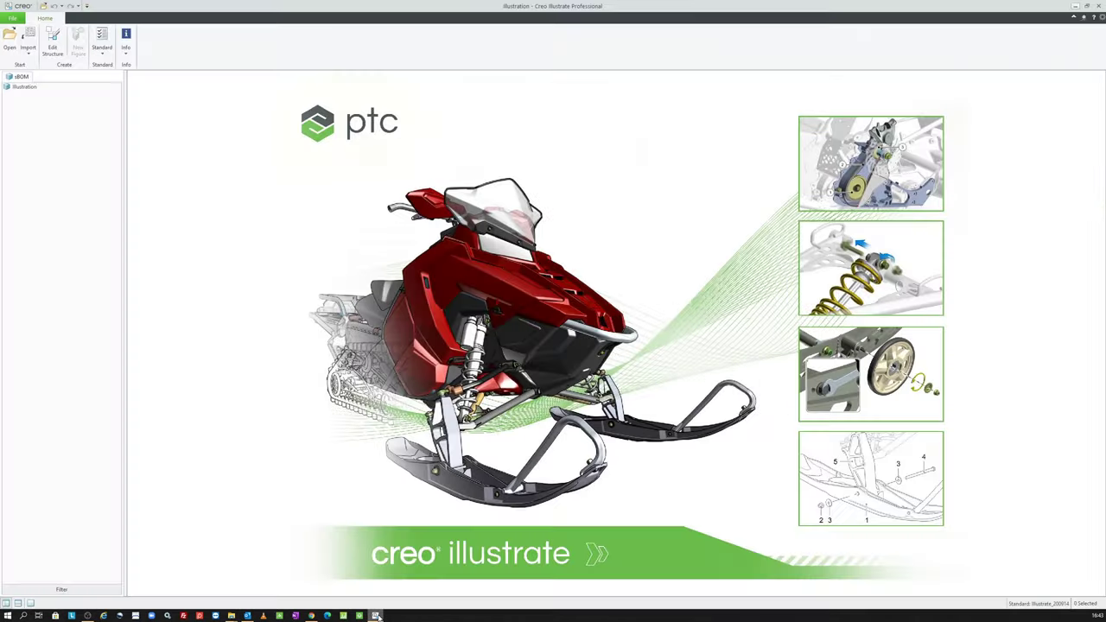
{"action": "left_click", "coordinate": [10, 39]}
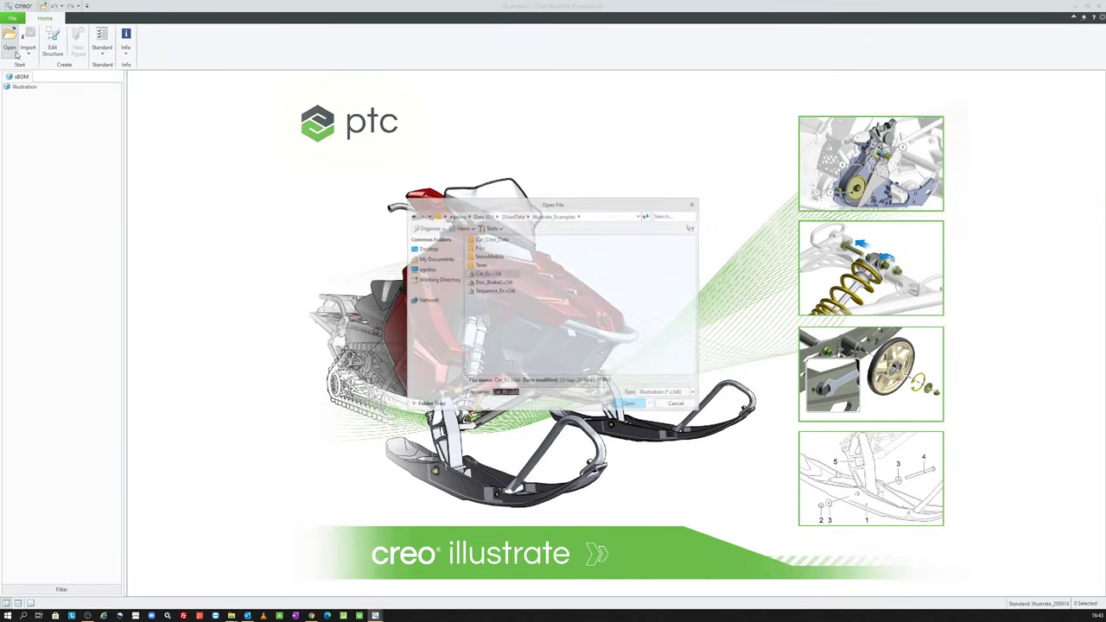
{"action": "double_click", "coordinate": [495, 272]}
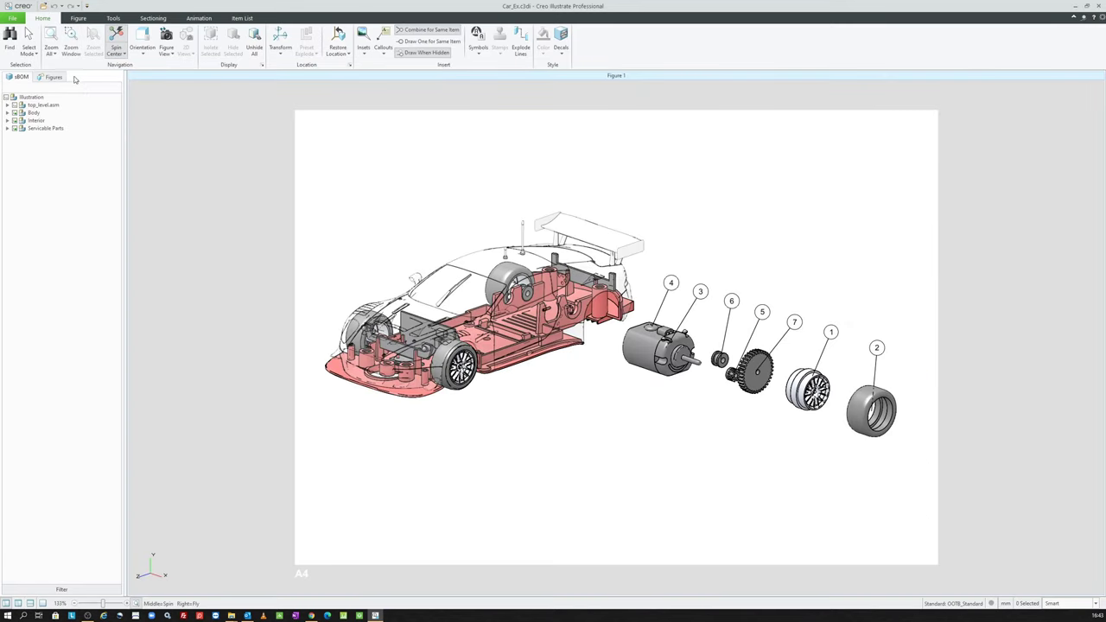
{"action": "left_click", "coordinate": [54, 76]}
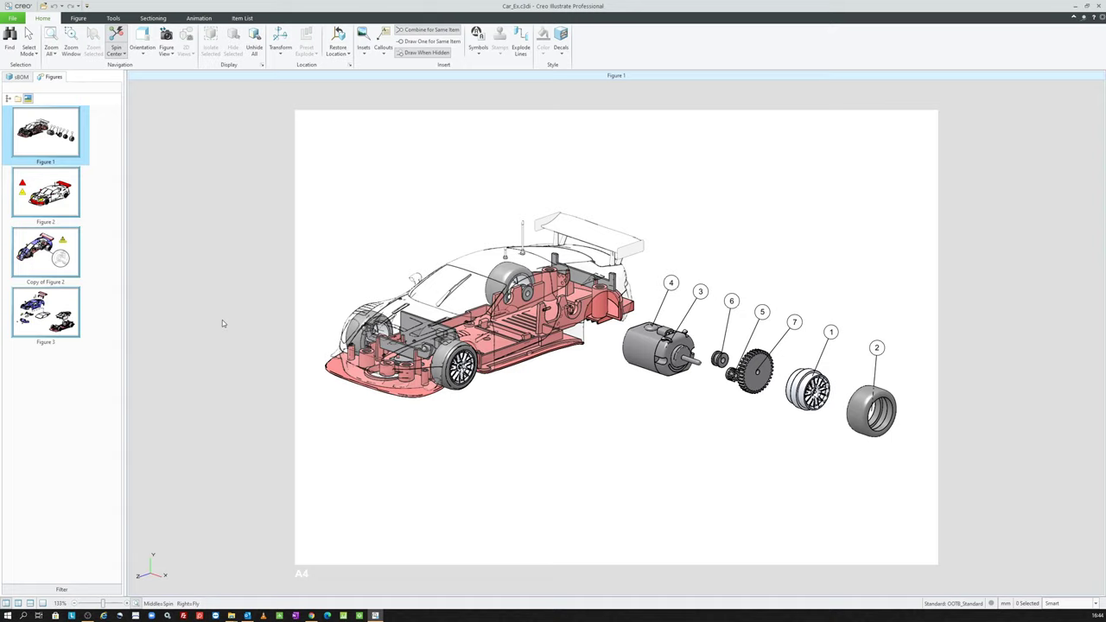
{"action": "left_click", "coordinate": [12, 18]}
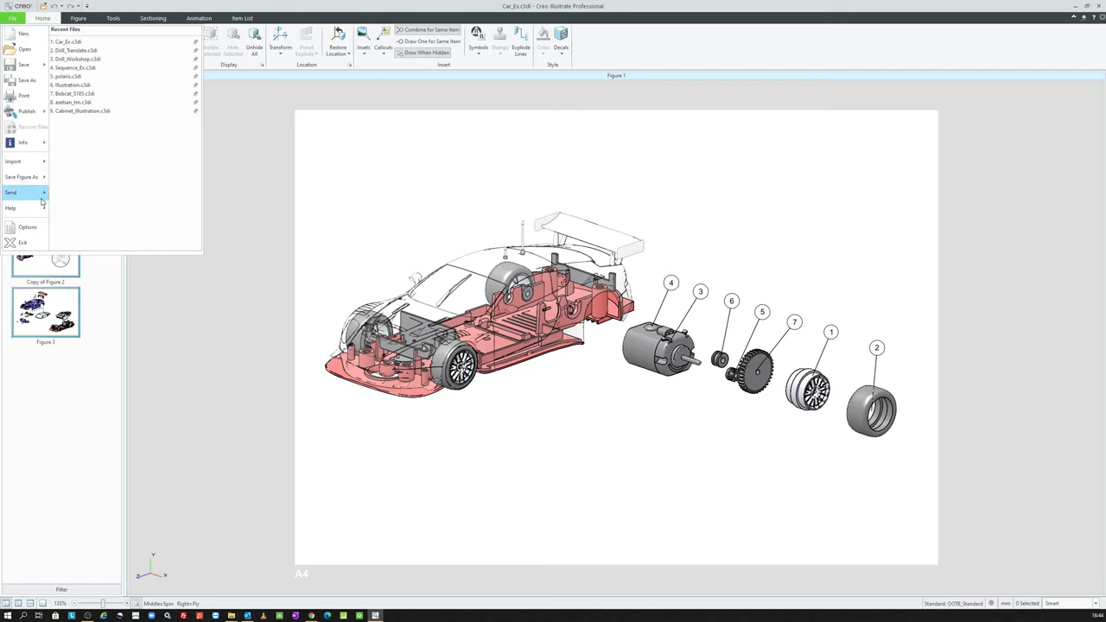
{"action": "left_click", "coordinate": [28, 229]}
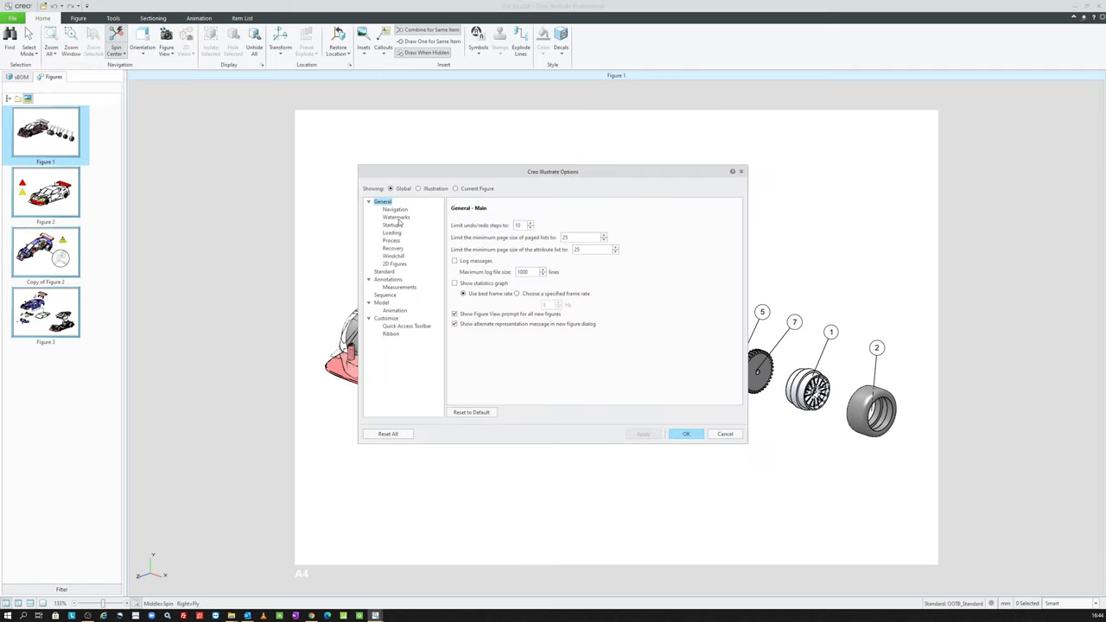
{"action": "left_click", "coordinate": [397, 218]}
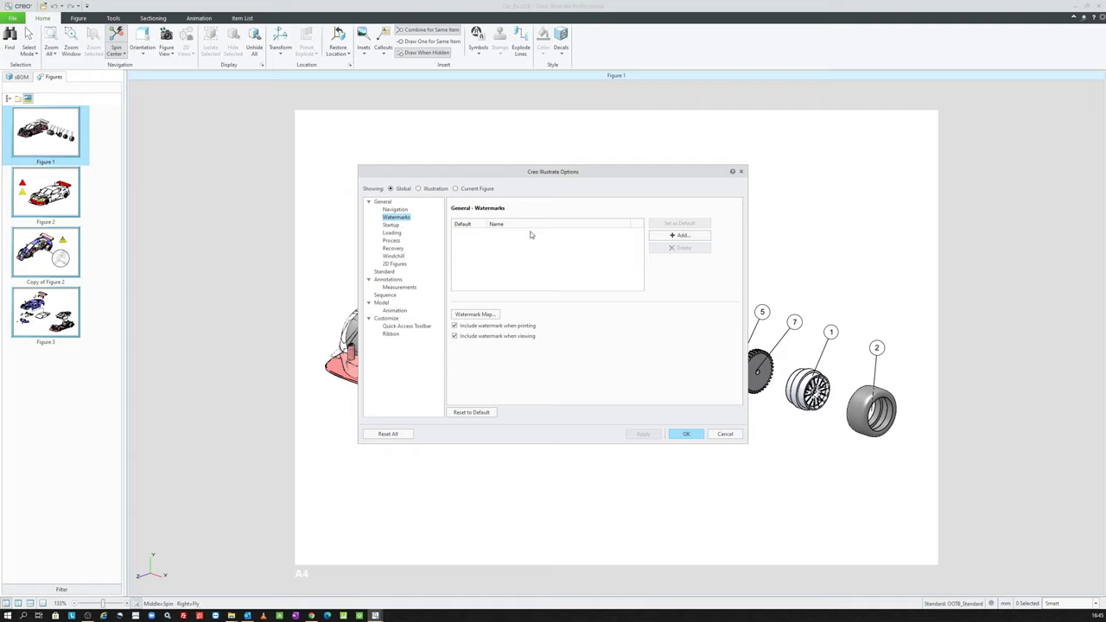
{"action": "left_click", "coordinate": [670, 241]}
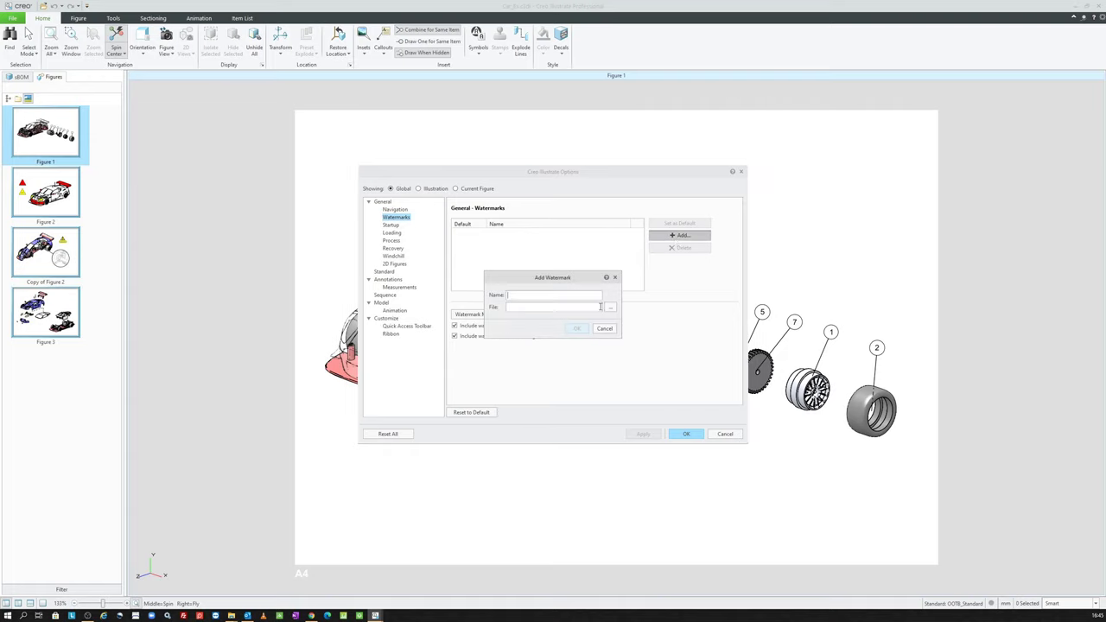
{"action": "left_click", "coordinate": [609, 308]}
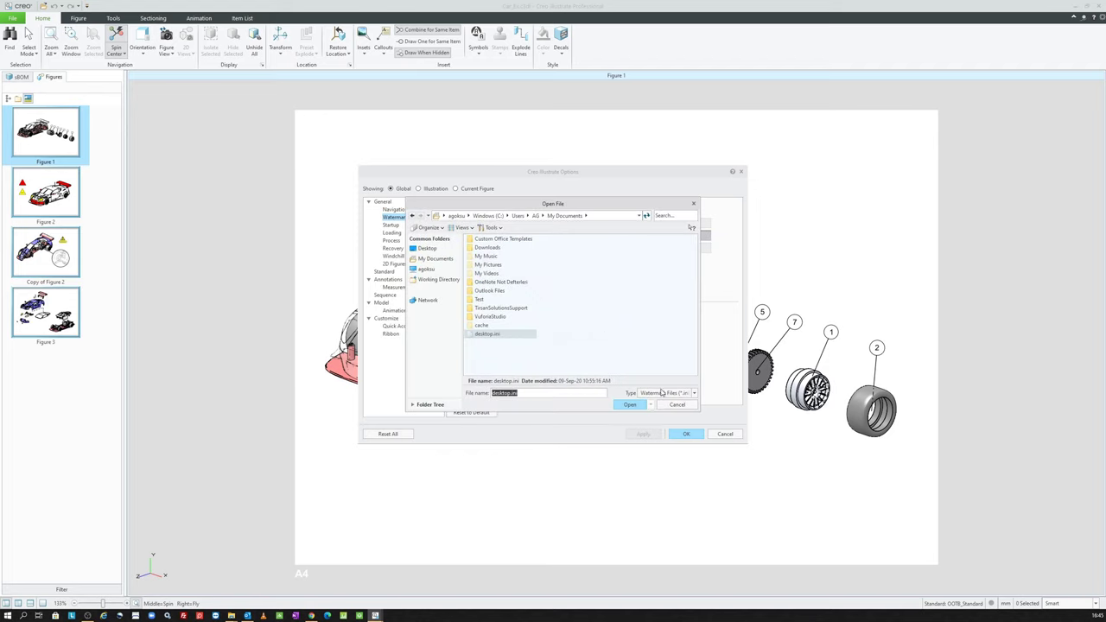
{"action": "left_click", "coordinate": [664, 393]}
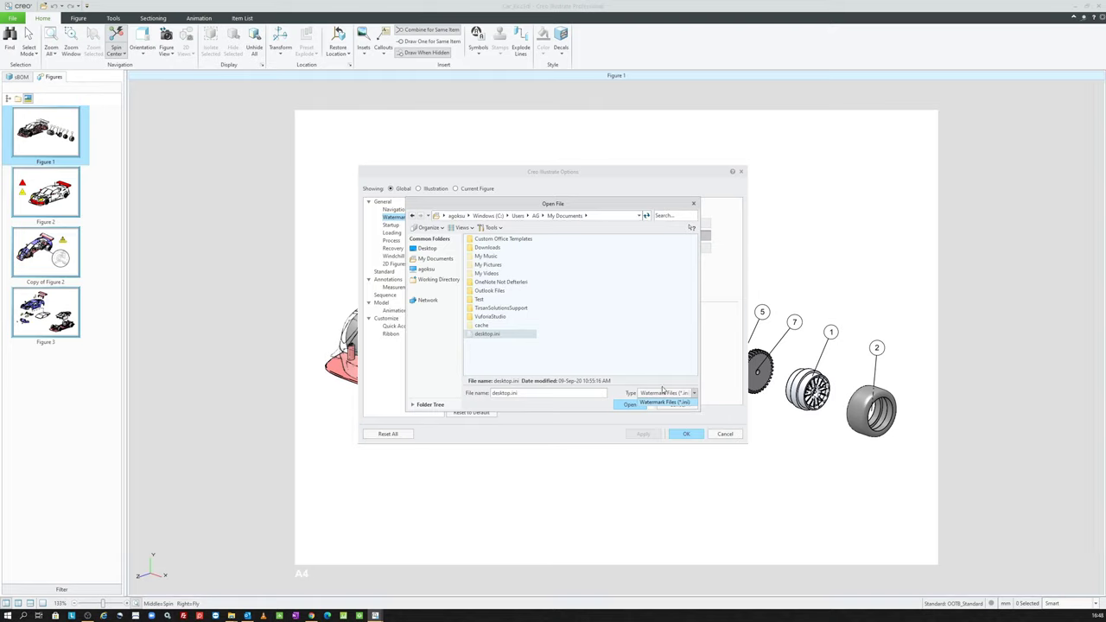
{"action": "left_click", "coordinate": [658, 387]}
{"action": "left_click", "coordinate": [677, 405]}
{"action": "left_click", "coordinate": [605, 329]}
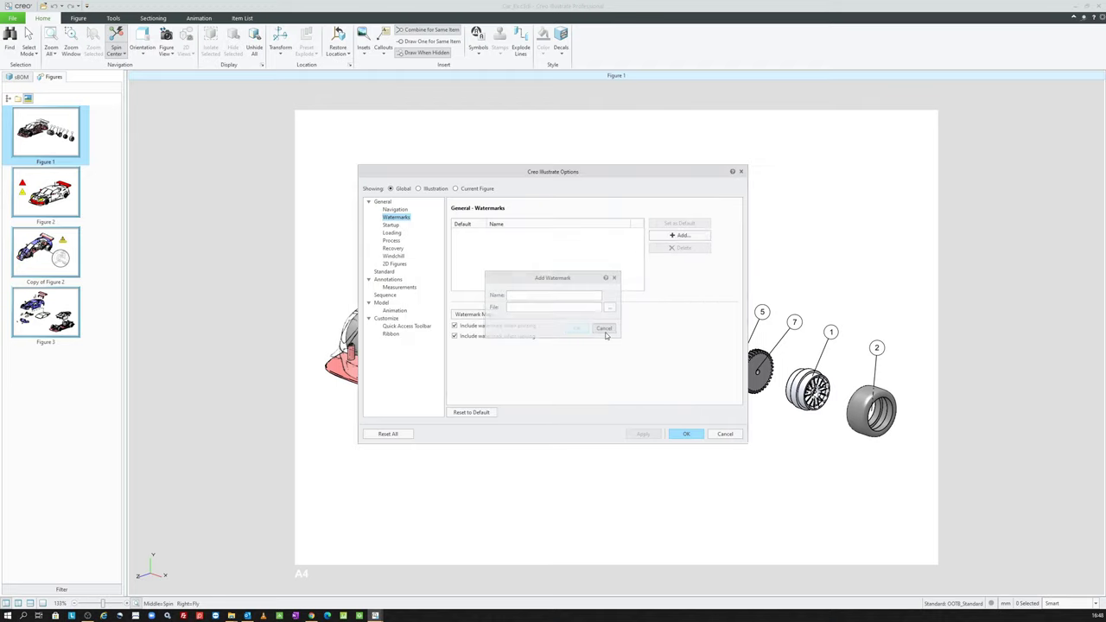
{"action": "left_click", "coordinate": [687, 436]}
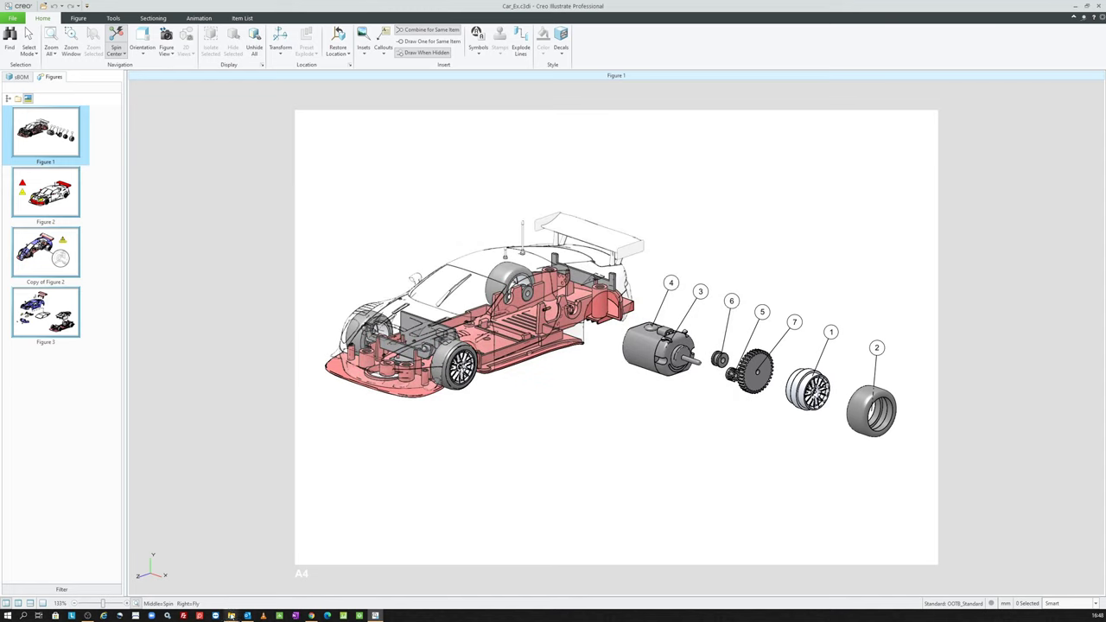
{"action": "left_click", "coordinate": [231, 616]}
{"action": "mouse_move", "coordinate": [231, 615]}
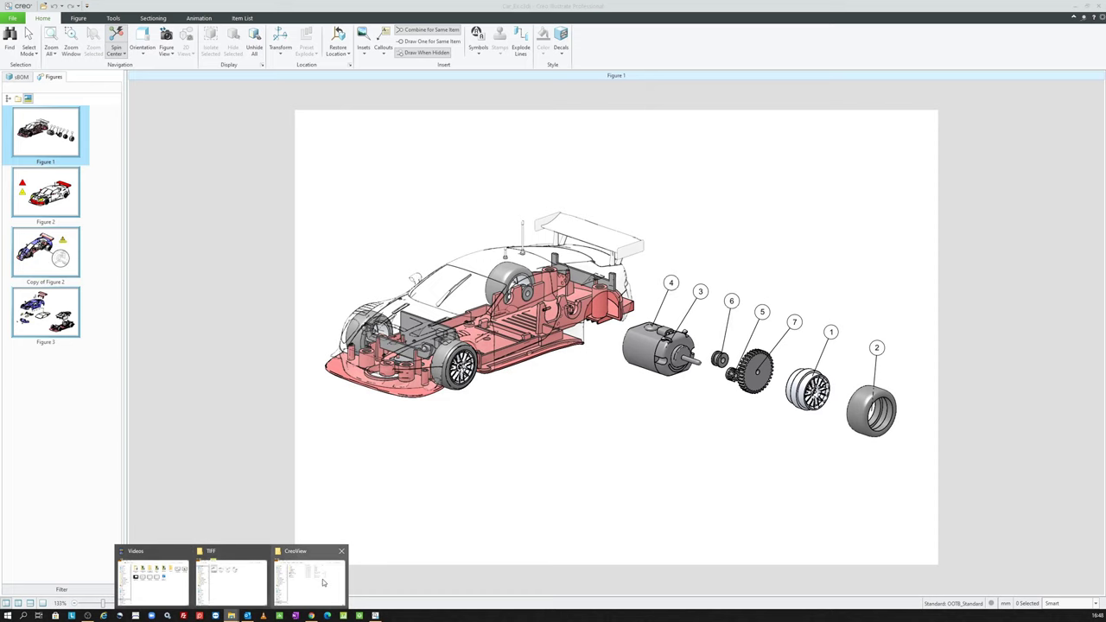
Step: Run CreoView setup.vbs in English, accept the PTC agreement and choose Install Watermark Editor only
{"action": "left_click", "coordinate": [324, 583]}
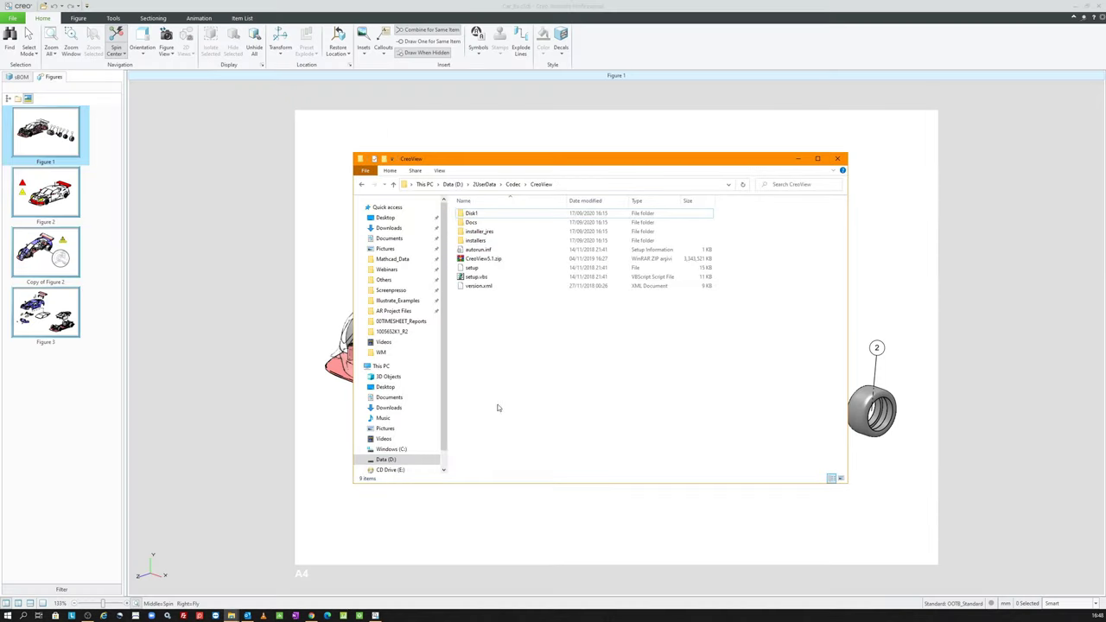
{"action": "left_click", "coordinate": [475, 278]}
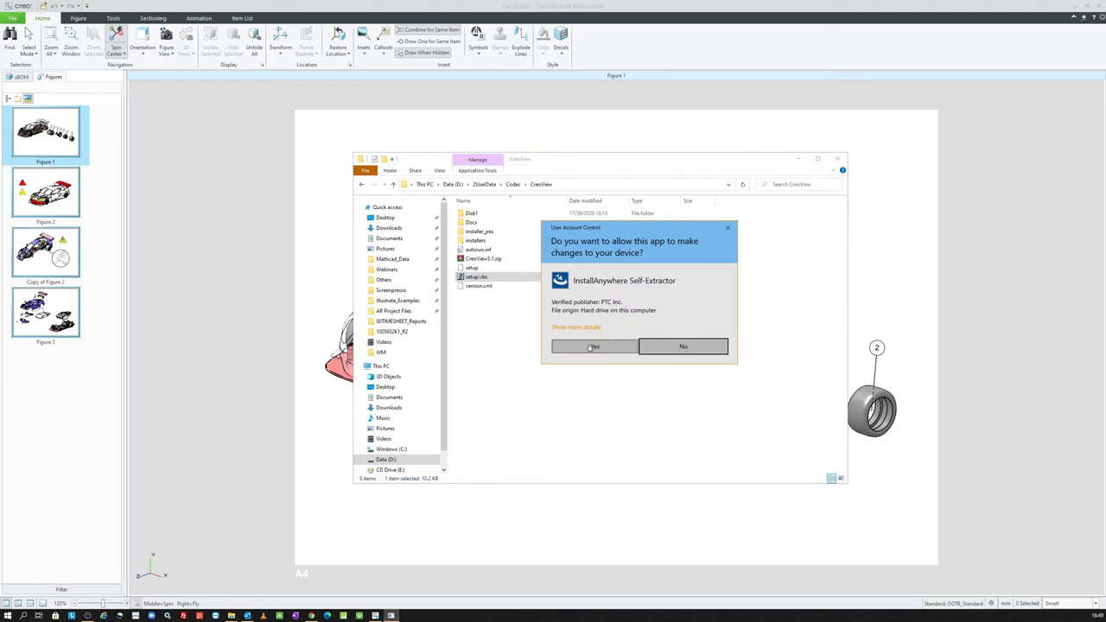
{"action": "left_click", "coordinate": [592, 346]}
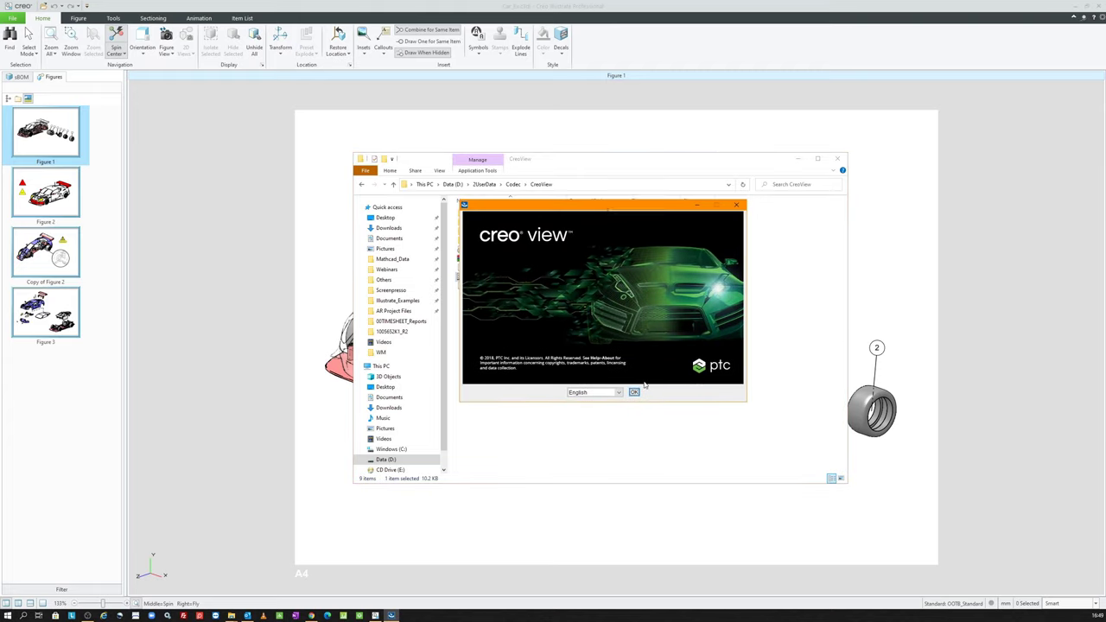
{"action": "left_click", "coordinate": [636, 392]}
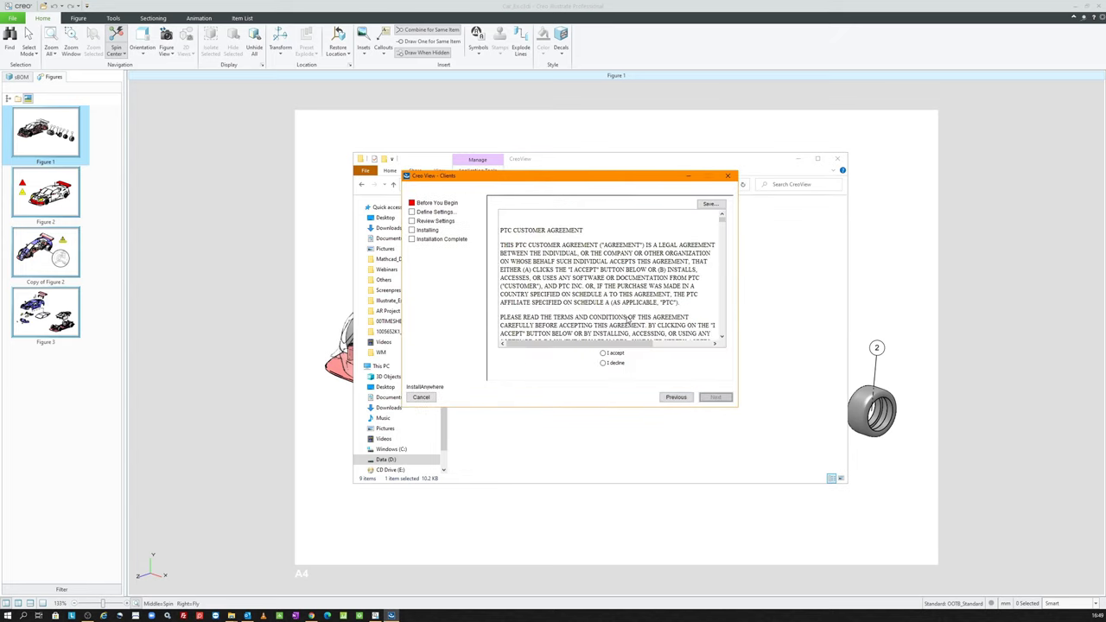
{"action": "left_click", "coordinate": [615, 354]}
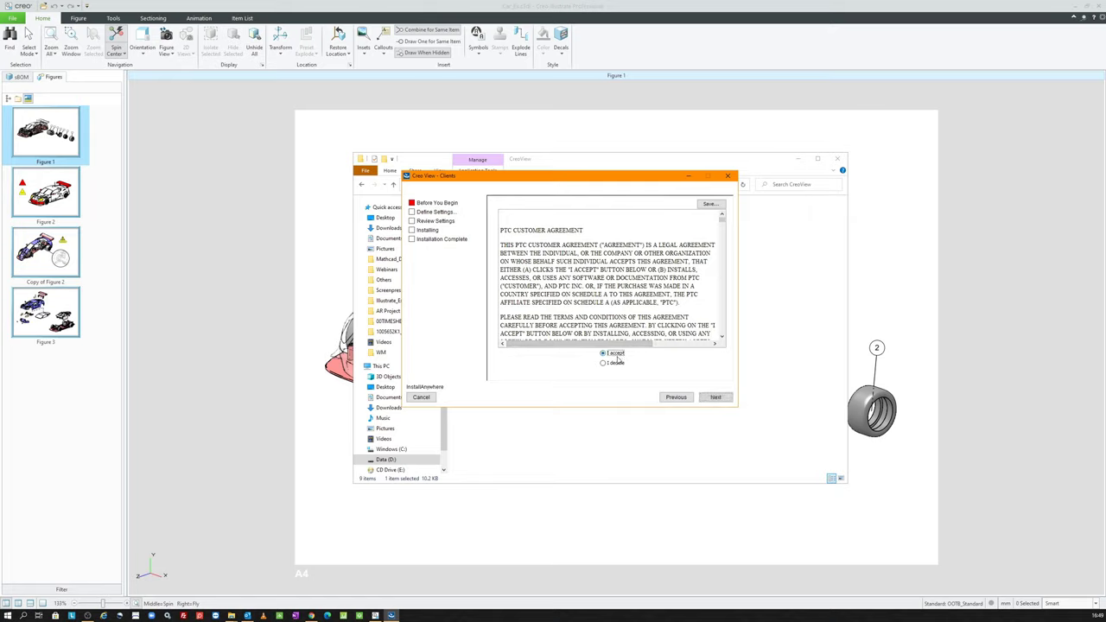
{"action": "left_click", "coordinate": [715, 396]}
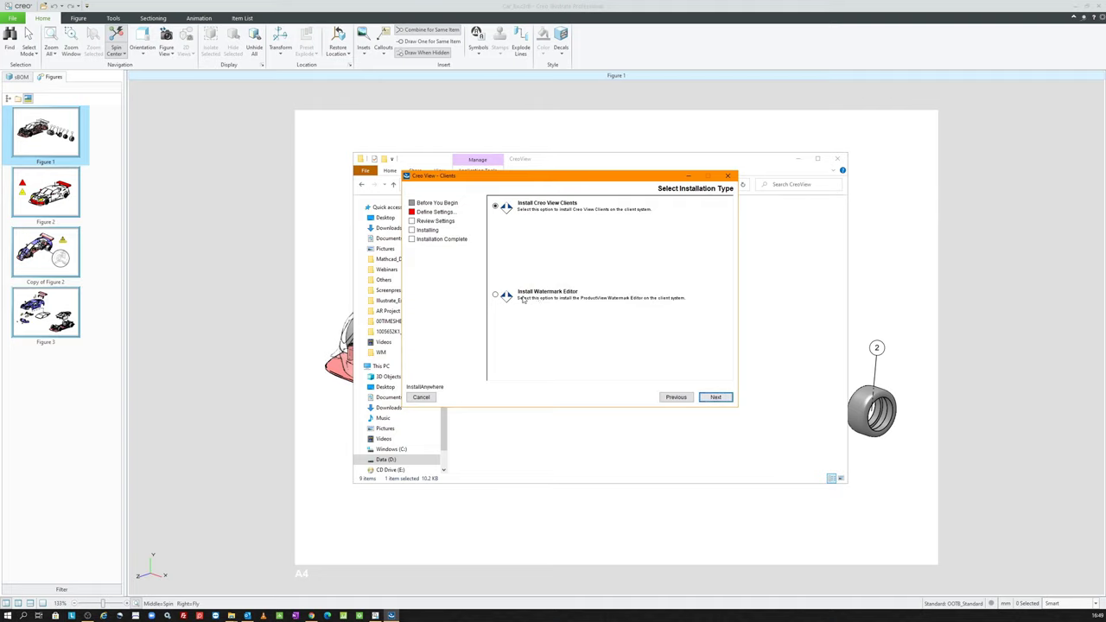
{"action": "left_click", "coordinate": [495, 295]}
{"action": "left_click", "coordinate": [496, 296]}
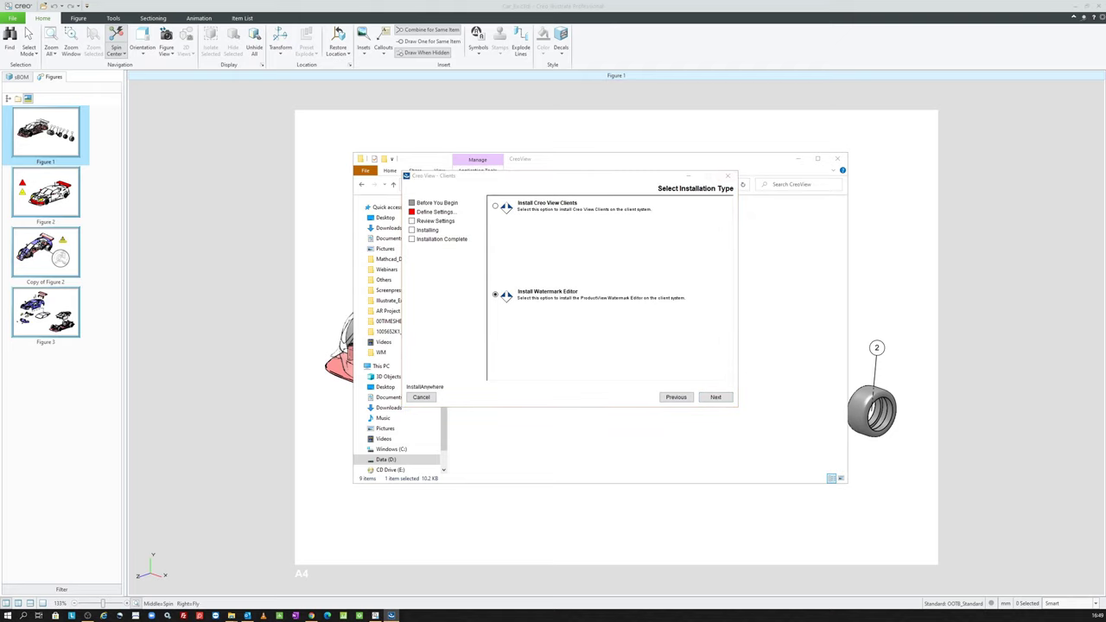
Step: Install the Watermark Editor and launch ProductView Watermark Editor from the Start search 'water'
{"action": "left_click", "coordinate": [836, 158]}
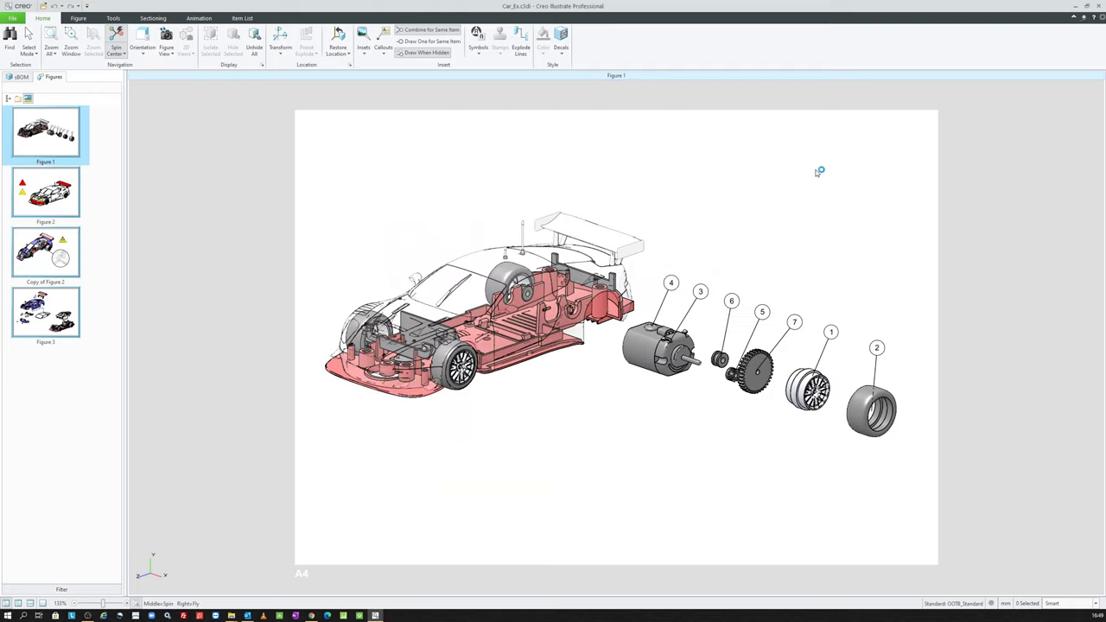
{"action": "left_click", "coordinate": [7, 615]}
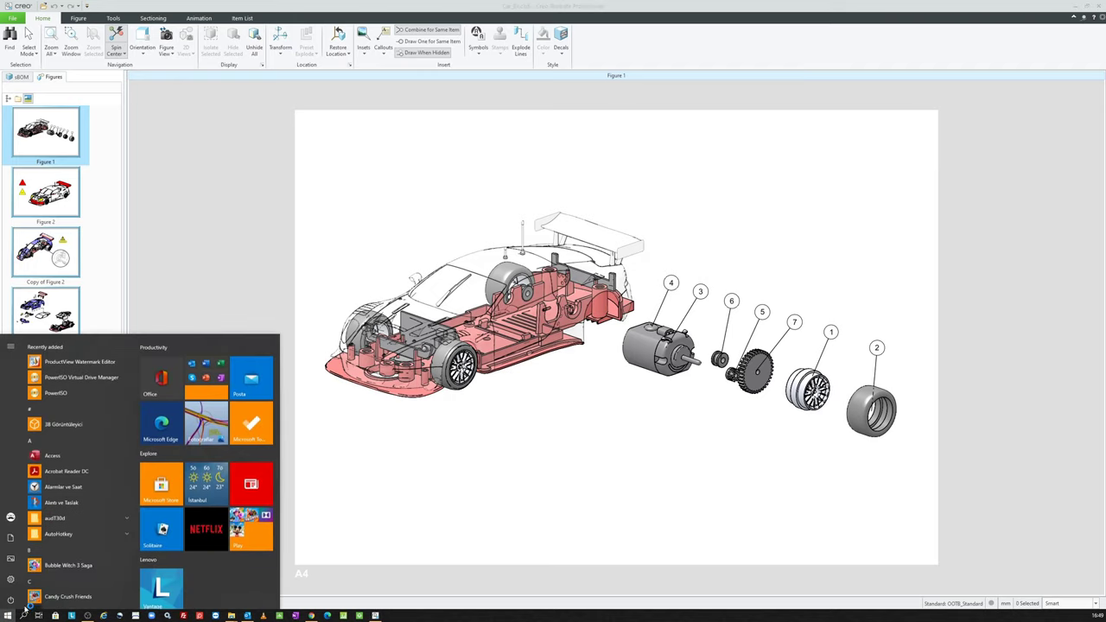
{"action": "type", "text": "water"}
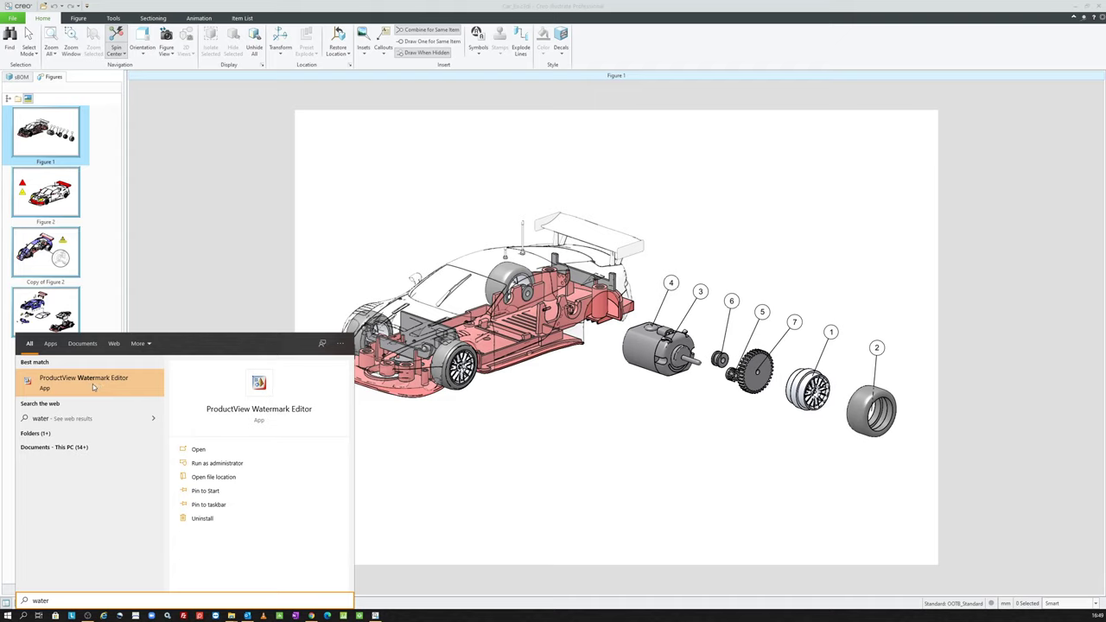
{"action": "left_click", "coordinate": [95, 388]}
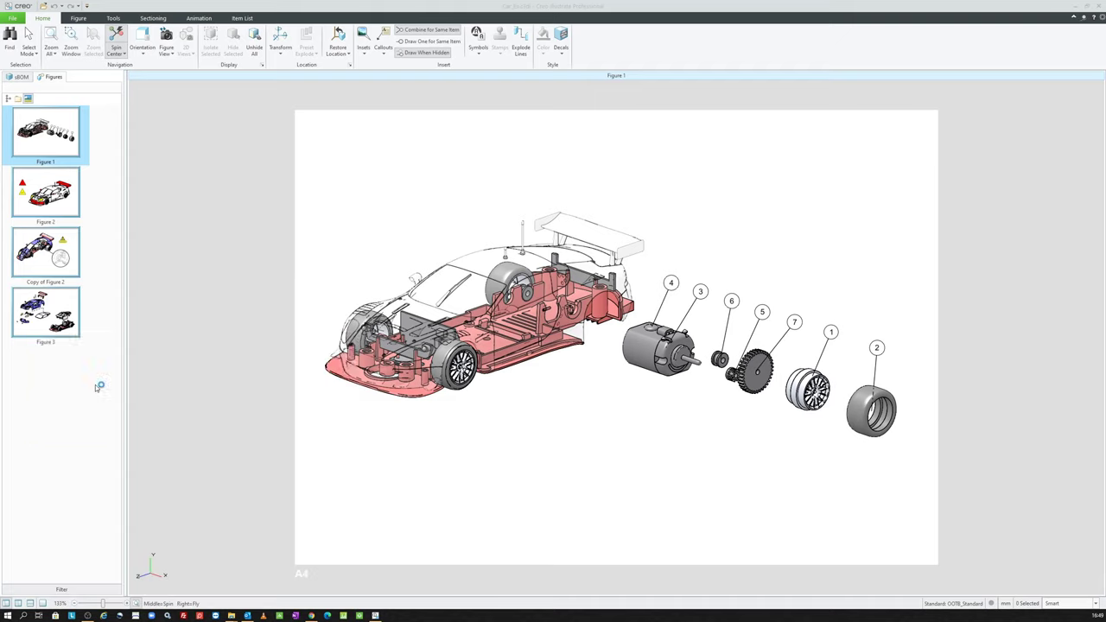
Step: Move the editor window aside and switch to the CreoView folder in File Explorer
{"action": "left_click_drag", "start_coordinate": [412, 39], "coordinate": [492, 88]}
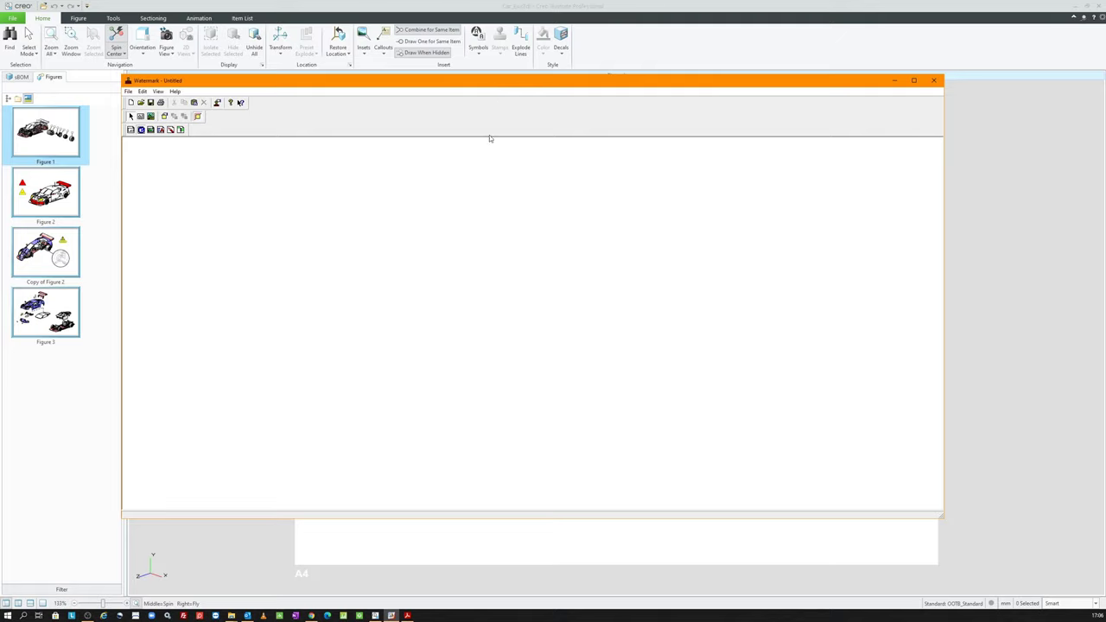
{"action": "left_click", "coordinate": [231, 615]}
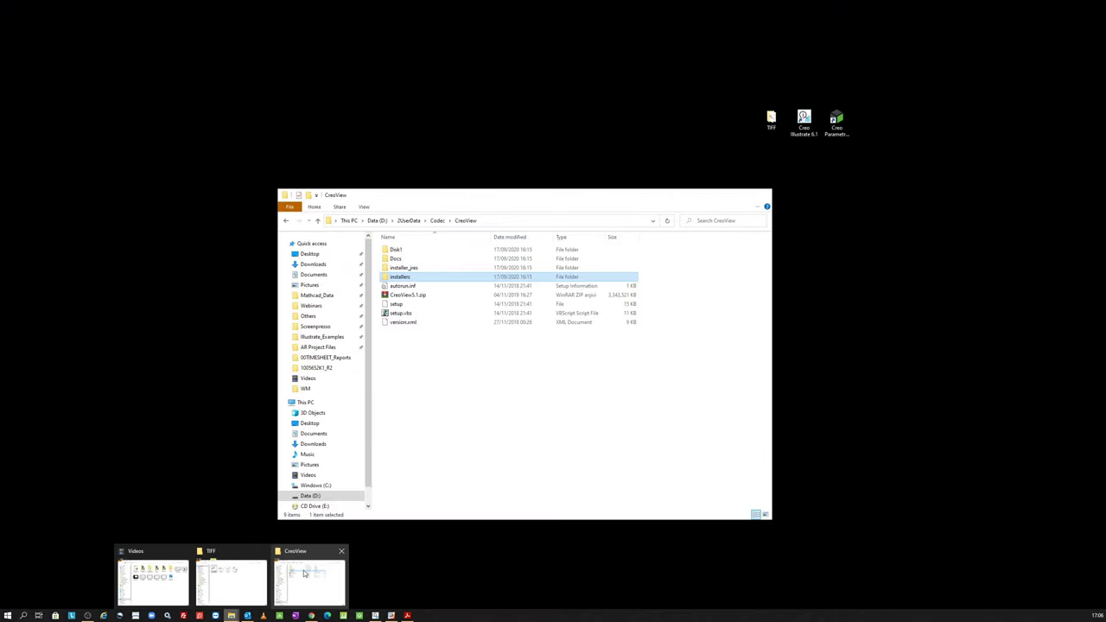
{"action": "left_click", "coordinate": [319, 561]}
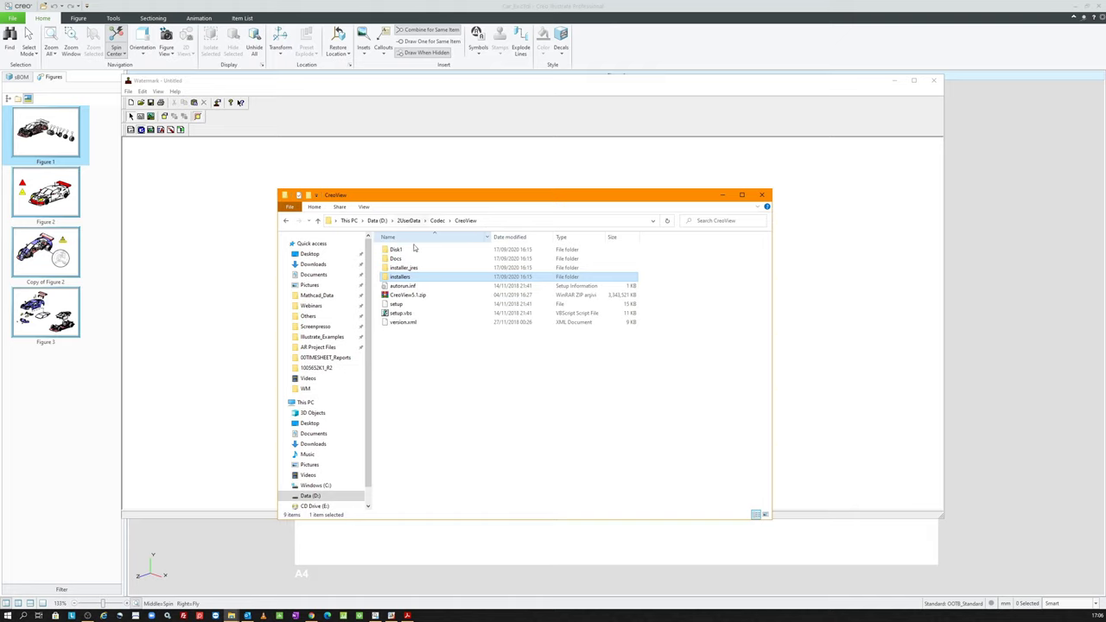
Step: Locate ProductView_Watermark_Editor.msi under installers\wmeditor, then close File Explorer
{"action": "double_click", "coordinate": [401, 278]}
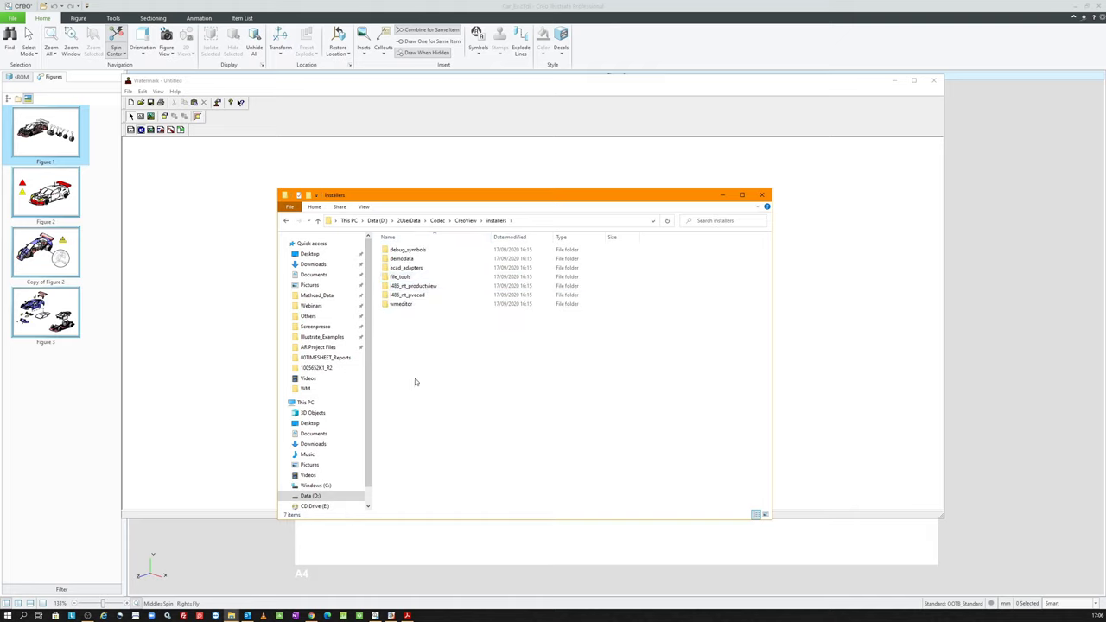
{"action": "double_click", "coordinate": [400, 305]}
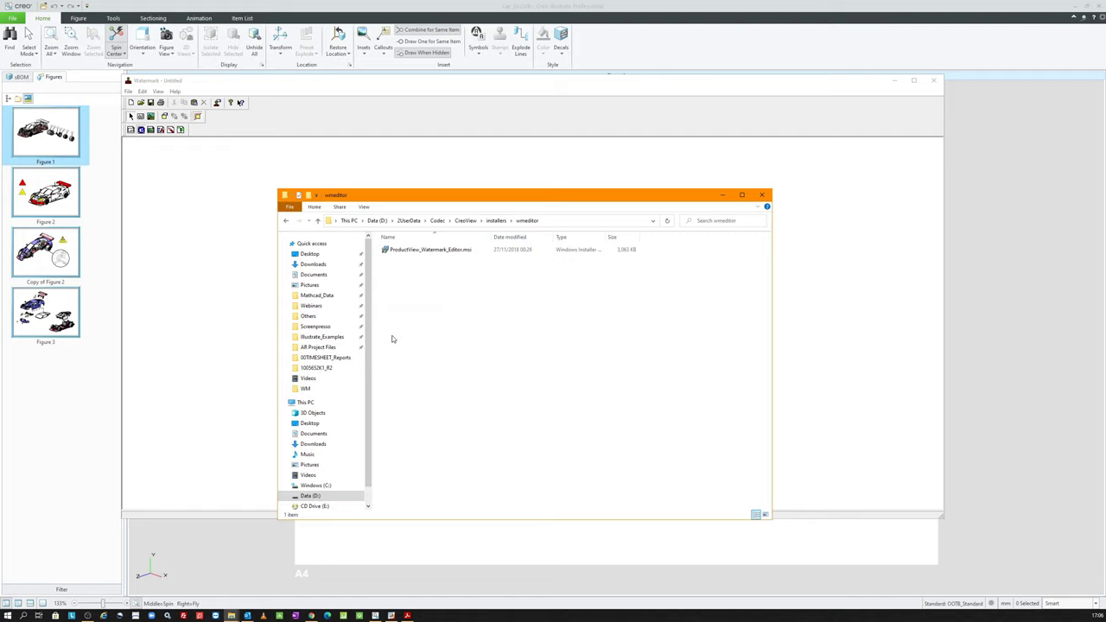
{"action": "left_click", "coordinate": [412, 251]}
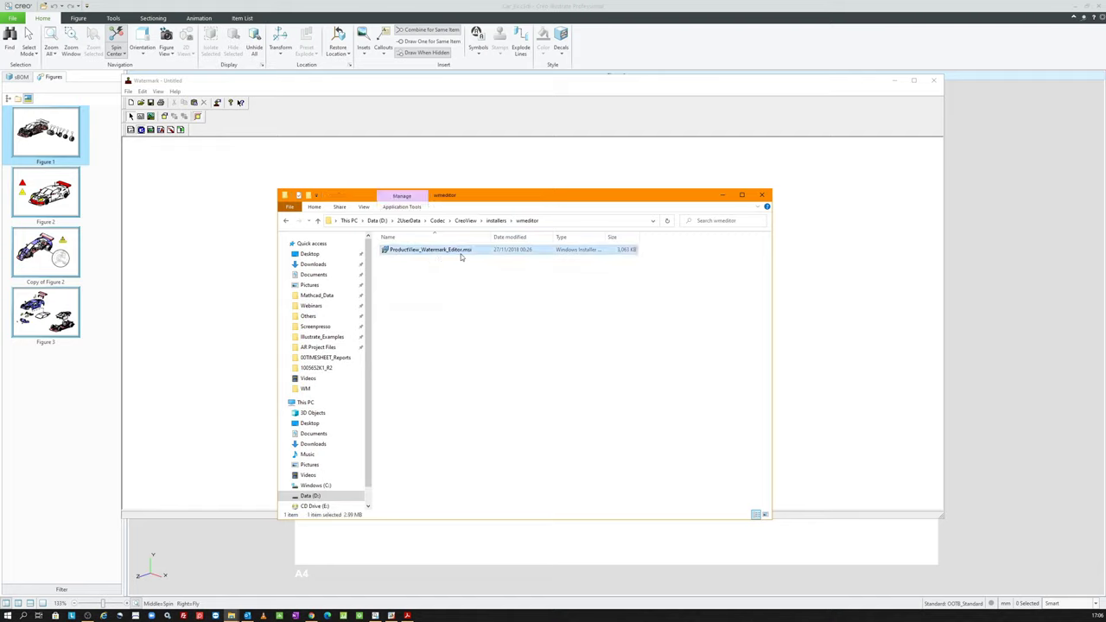
{"action": "mouse_move", "coordinate": [430, 250]}
{"action": "left_click", "coordinate": [761, 194]}
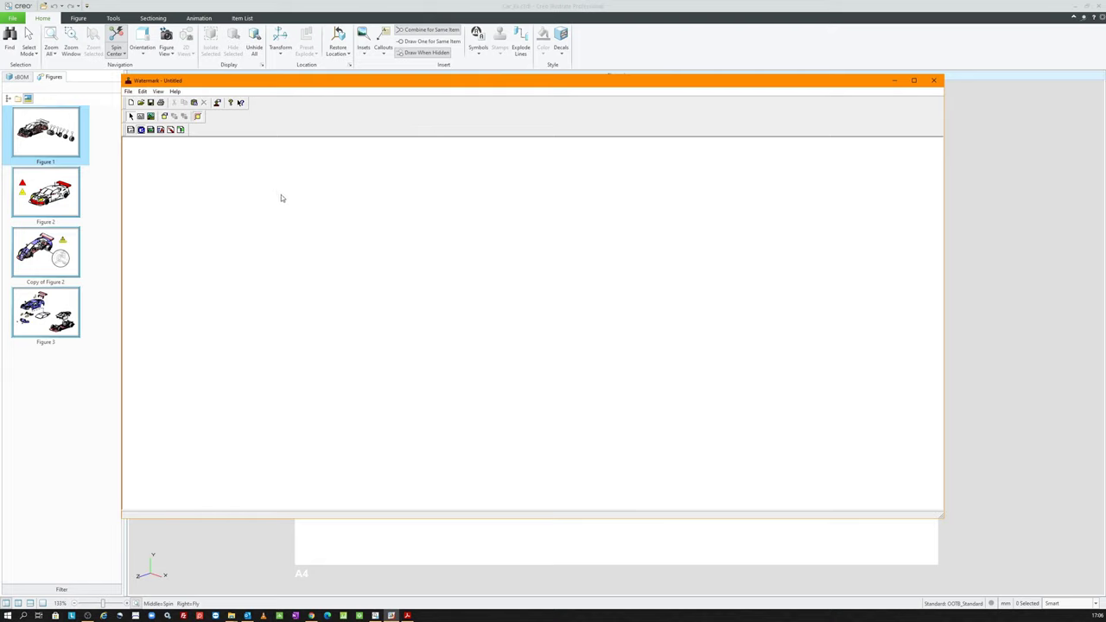
Step: Browse the Open dialog to D:\3PTC\View\WaterMarkEditor\examples
{"action": "left_click", "coordinate": [141, 103]}
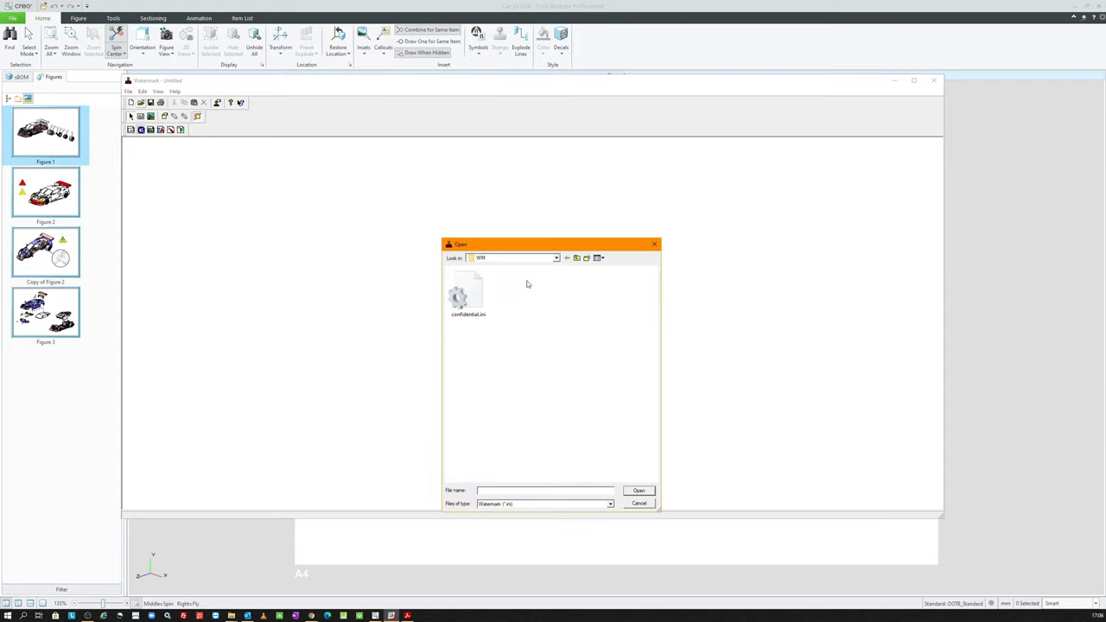
{"action": "left_click", "coordinate": [556, 258]}
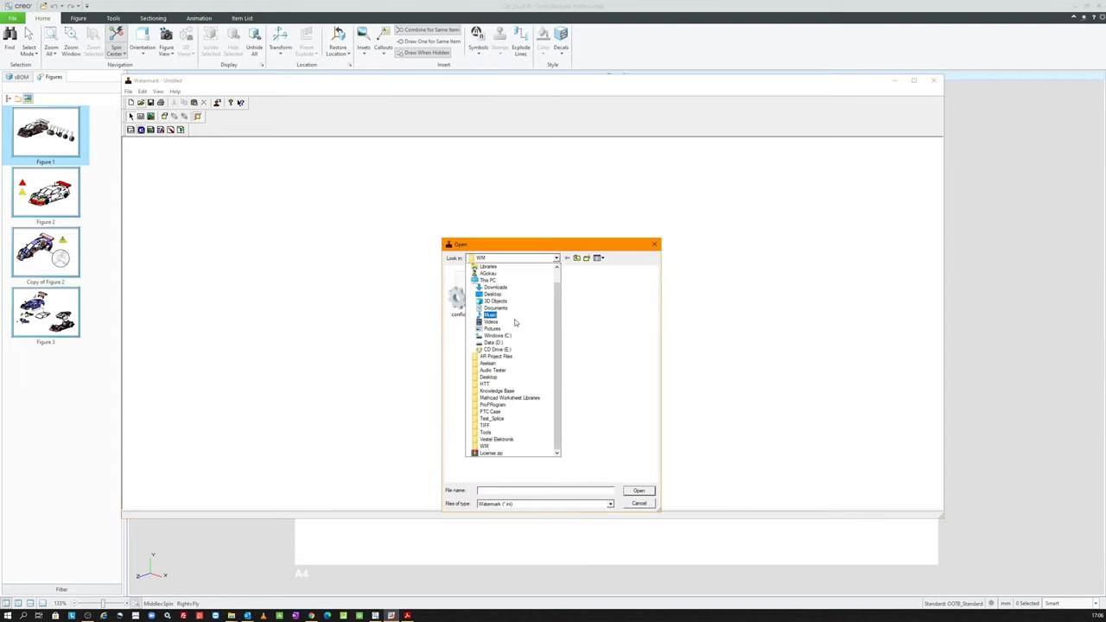
{"action": "left_click", "coordinate": [494, 343]}
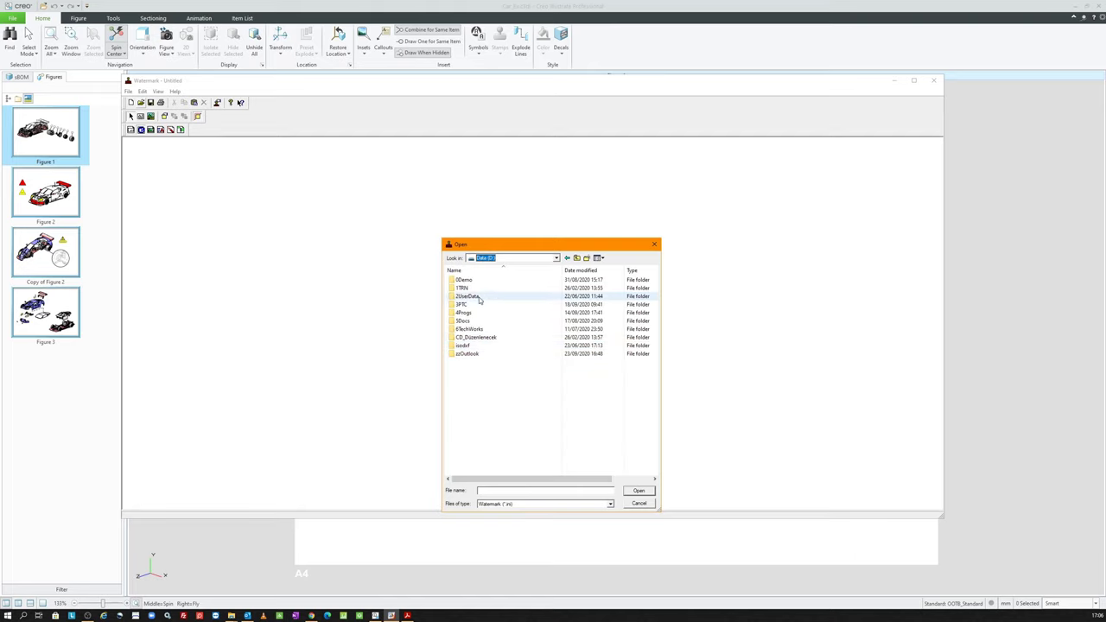
{"action": "left_click", "coordinate": [471, 304]}
{"action": "key", "text": "Return"}
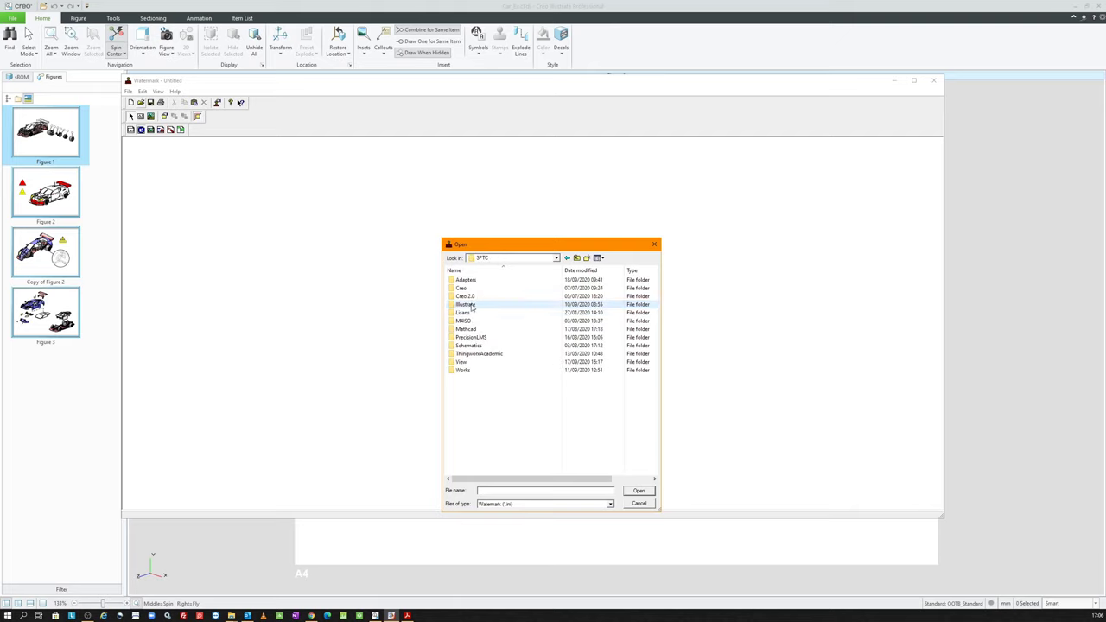
{"action": "double_click", "coordinate": [471, 361]}
{"action": "double_click", "coordinate": [484, 388]}
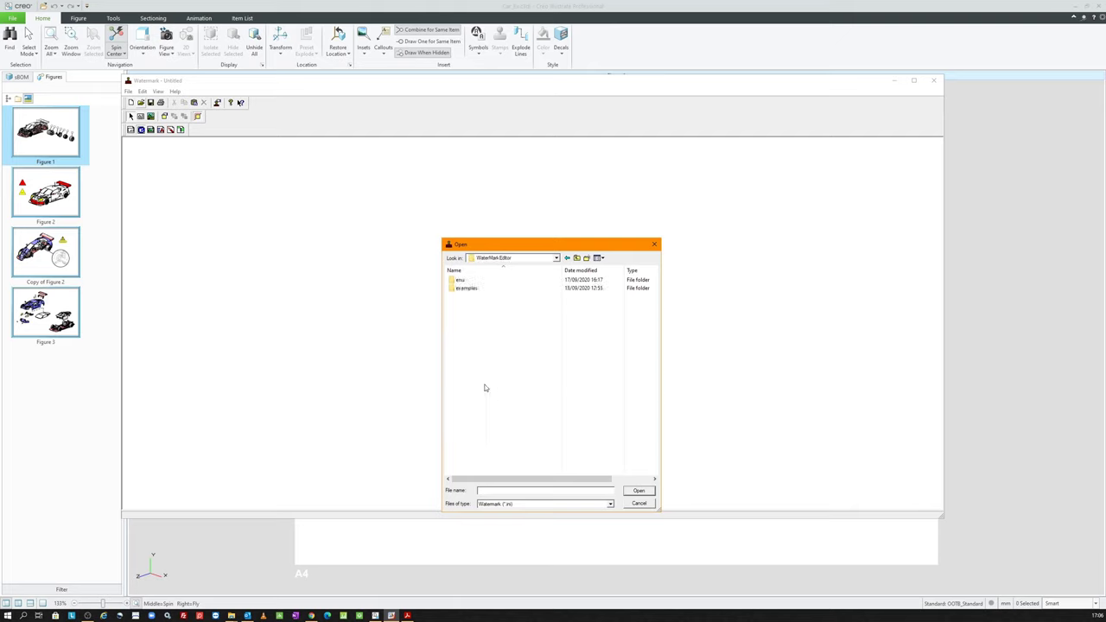
{"action": "left_click", "coordinate": [474, 289]}
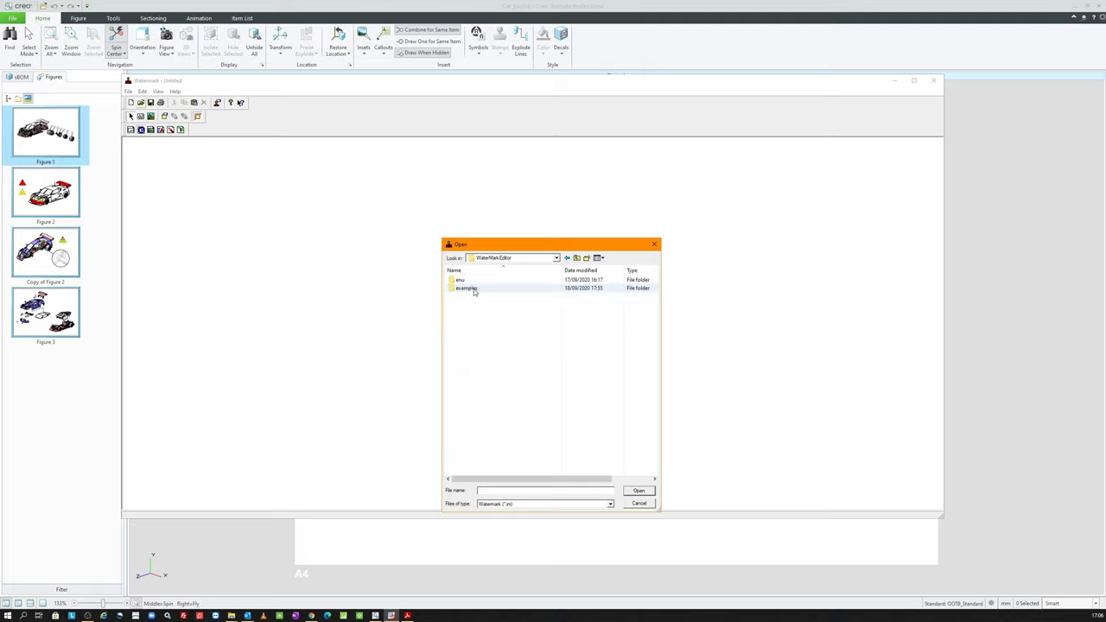
{"action": "key", "text": "Return"}
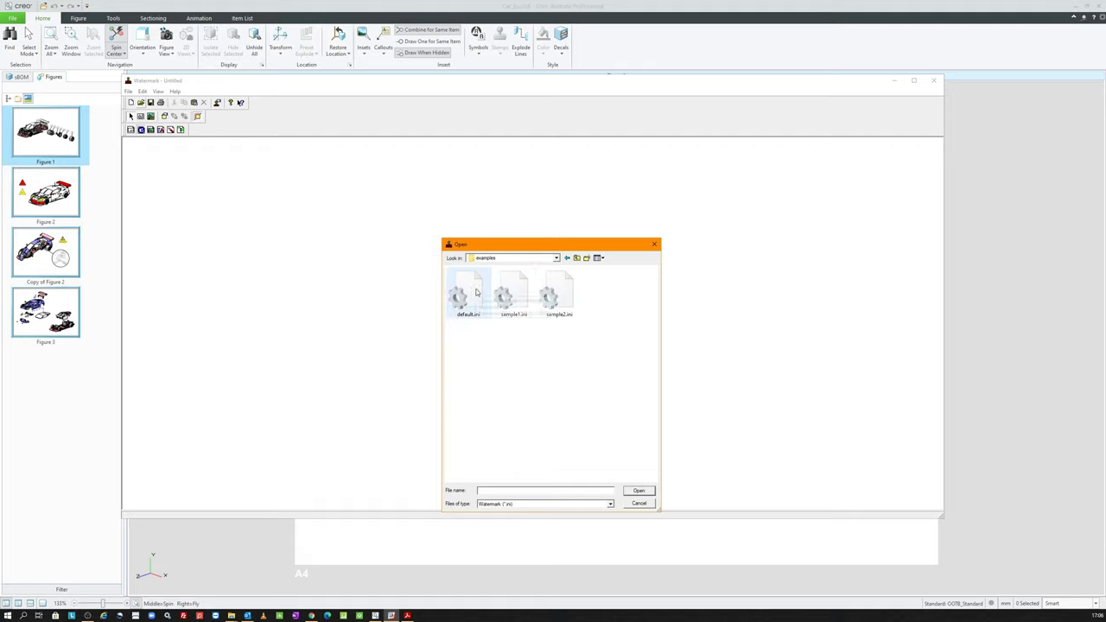
Step: Preview the default.ini, sample1.ini and sample2.ini examples, then start a new blank watermark
{"action": "double_click", "coordinate": [467, 294]}
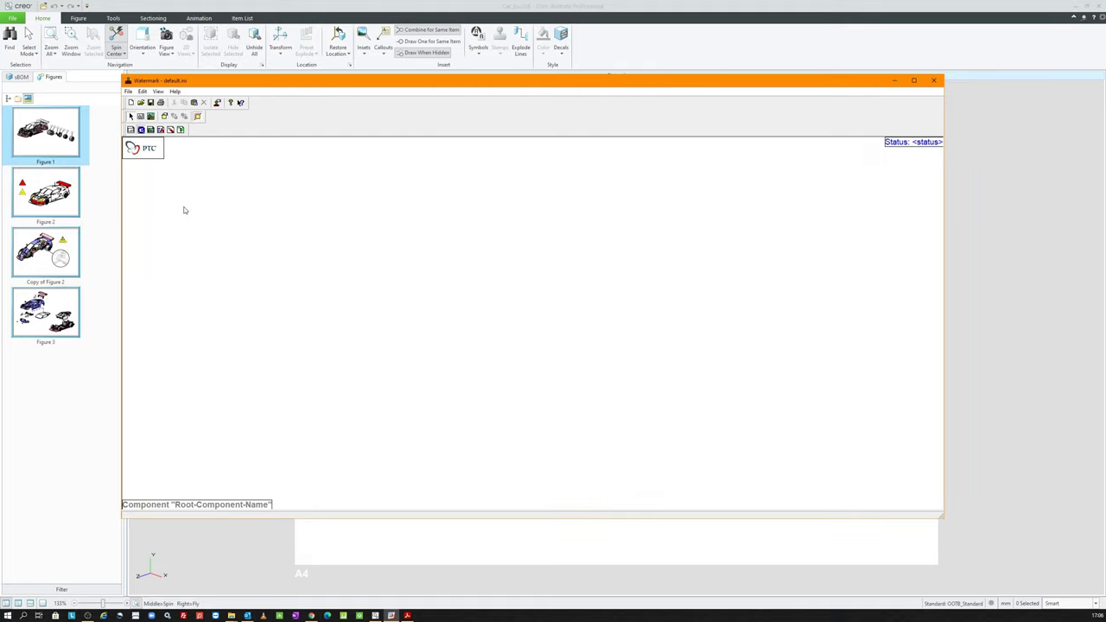
{"action": "left_click", "coordinate": [140, 103]}
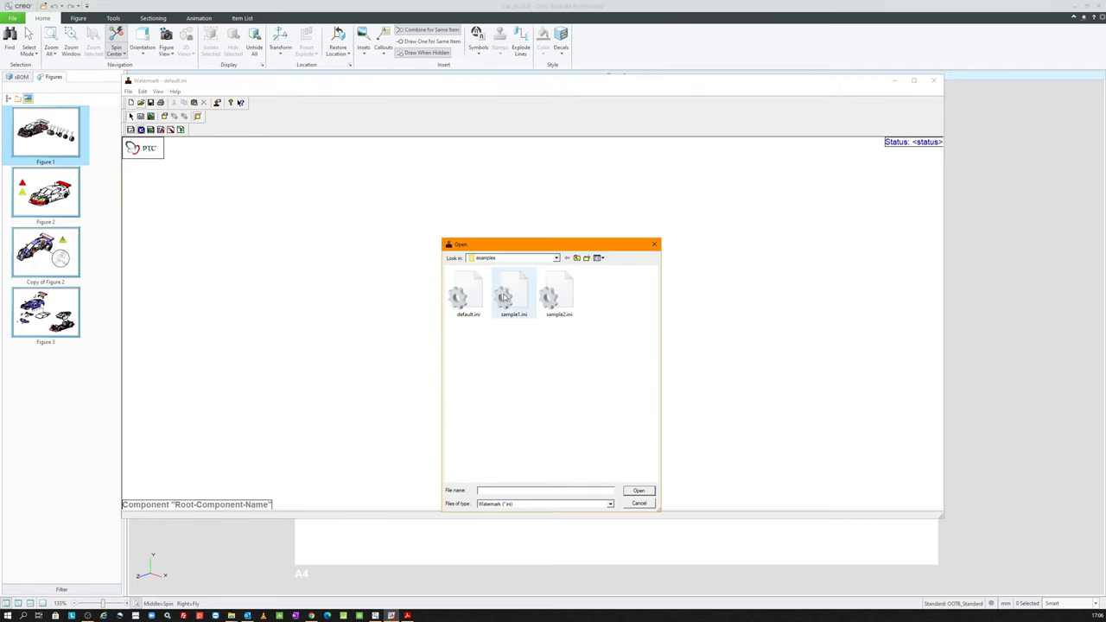
{"action": "double_click", "coordinate": [507, 295]}
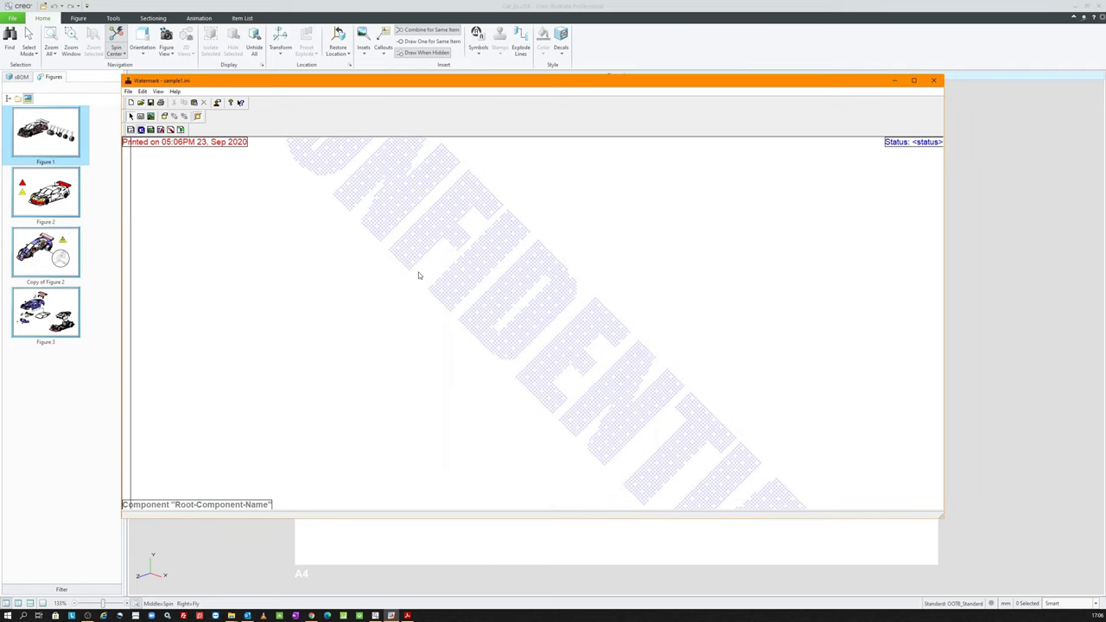
{"action": "left_click", "coordinate": [142, 105]}
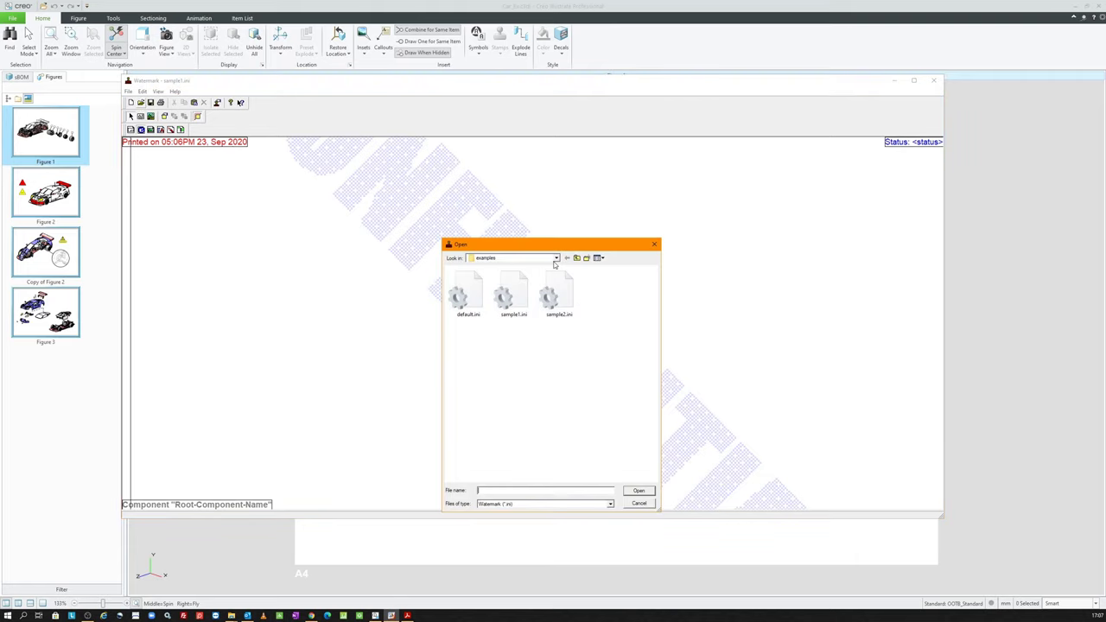
{"action": "double_click", "coordinate": [557, 292]}
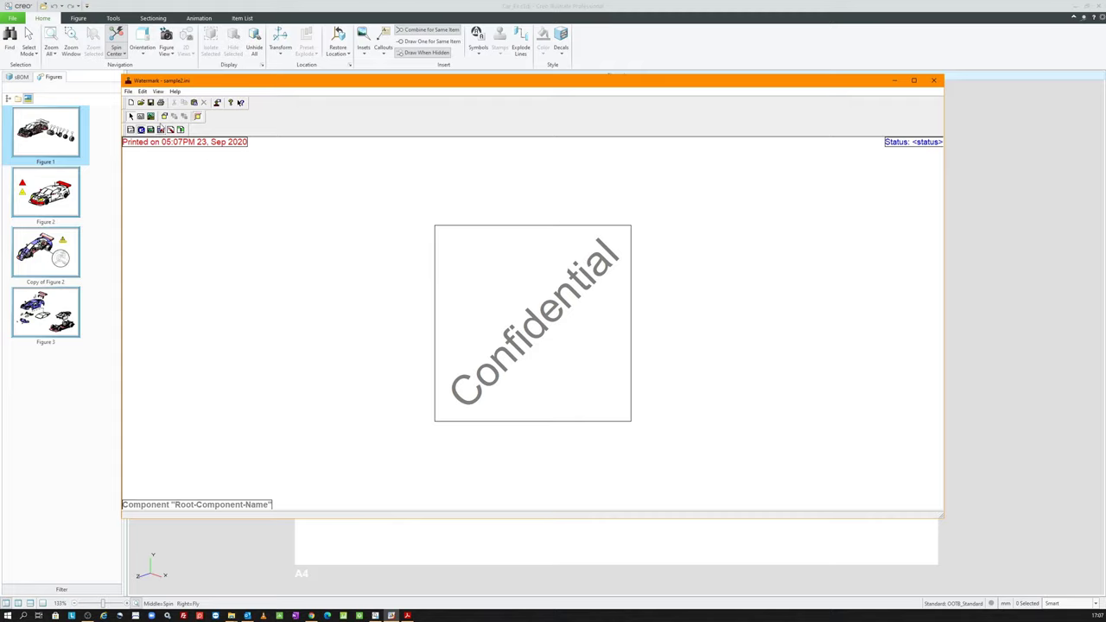
{"action": "left_click", "coordinate": [131, 102]}
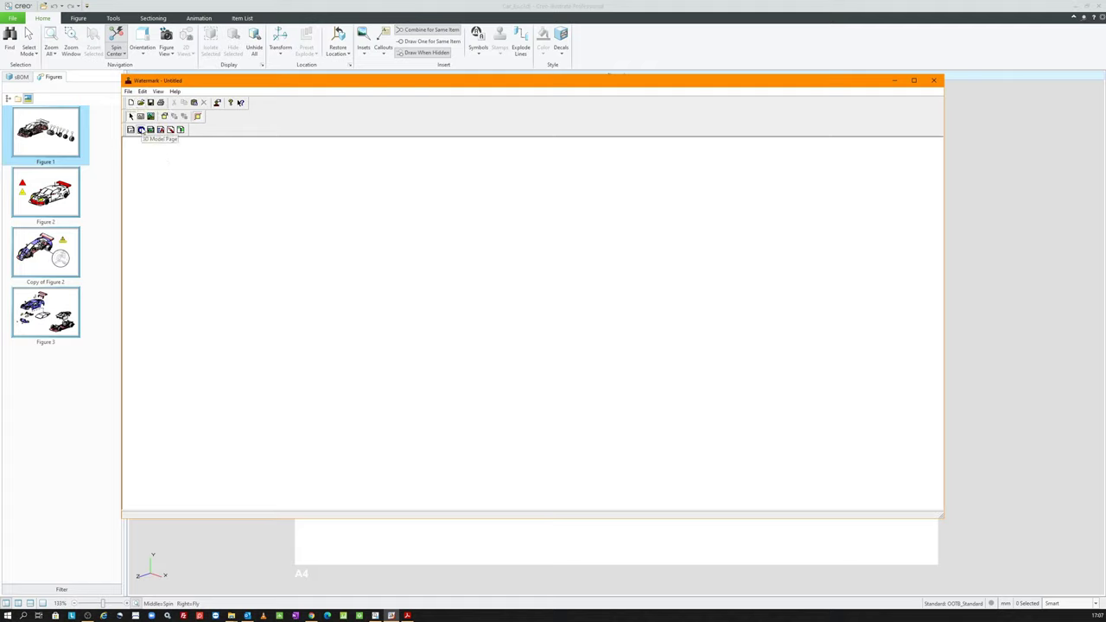
Step: Target the watermark at 3D model pages and add a text label near the page centre
{"action": "left_click", "coordinate": [141, 130]}
{"action": "left_click", "coordinate": [140, 117]}
{"action": "left_click", "coordinate": [451, 295]}
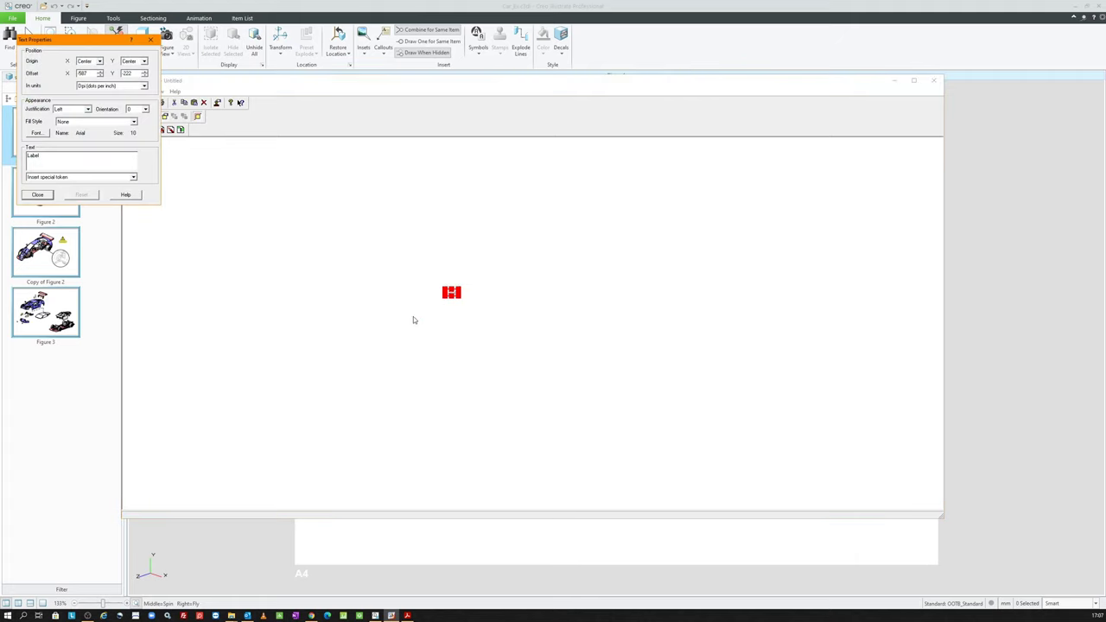
{"action": "mouse_move", "coordinate": [88, 45]}
{"action": "left_mouse_down"}
{"action": "mouse_move", "coordinate": [267, 130]}
{"action": "mouse_move", "coordinate": [311, 188]}
{"action": "left_mouse_up"}
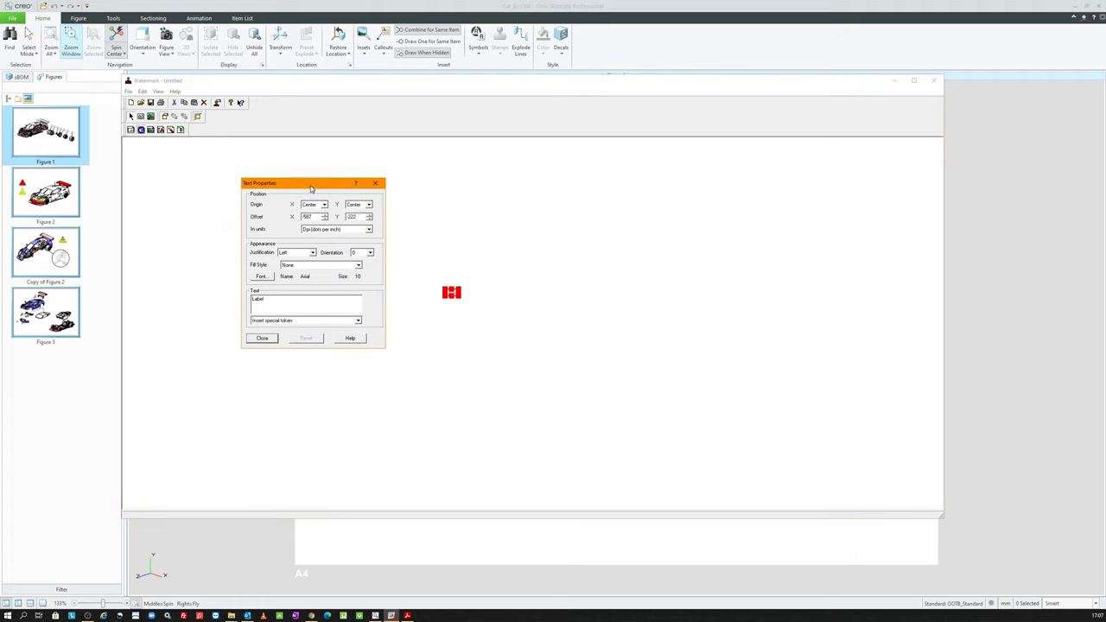
Step: Enter 'Confidential' as the label text with Creo Illustrate minimized
{"action": "left_click", "coordinate": [1080, 9]}
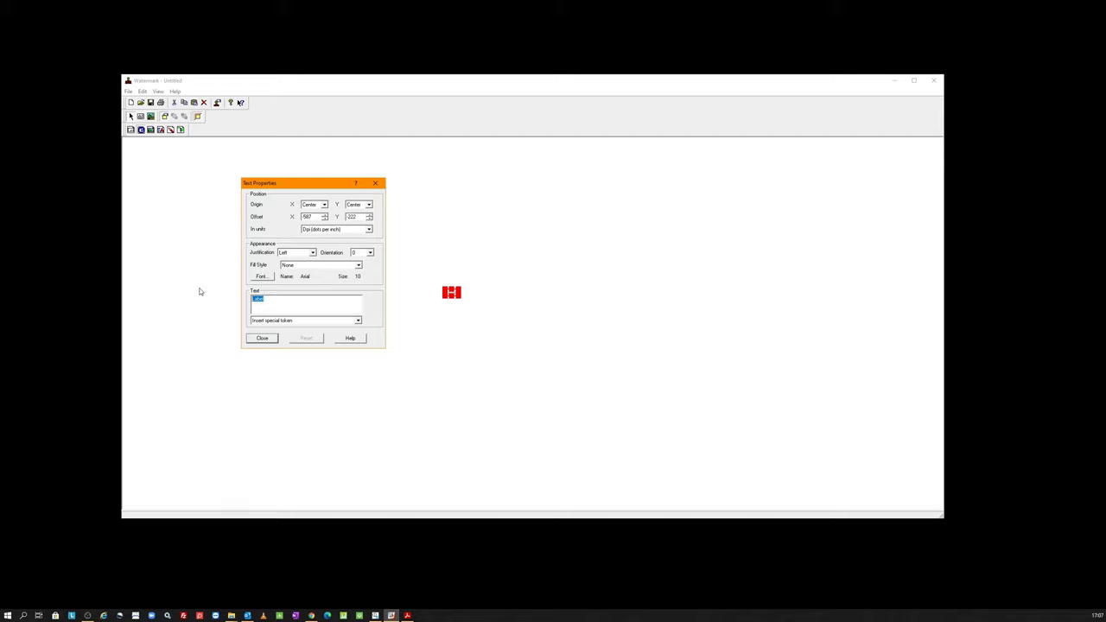
{"action": "type", "text": "Confidential"}
{"action": "left_click", "coordinate": [261, 338]}
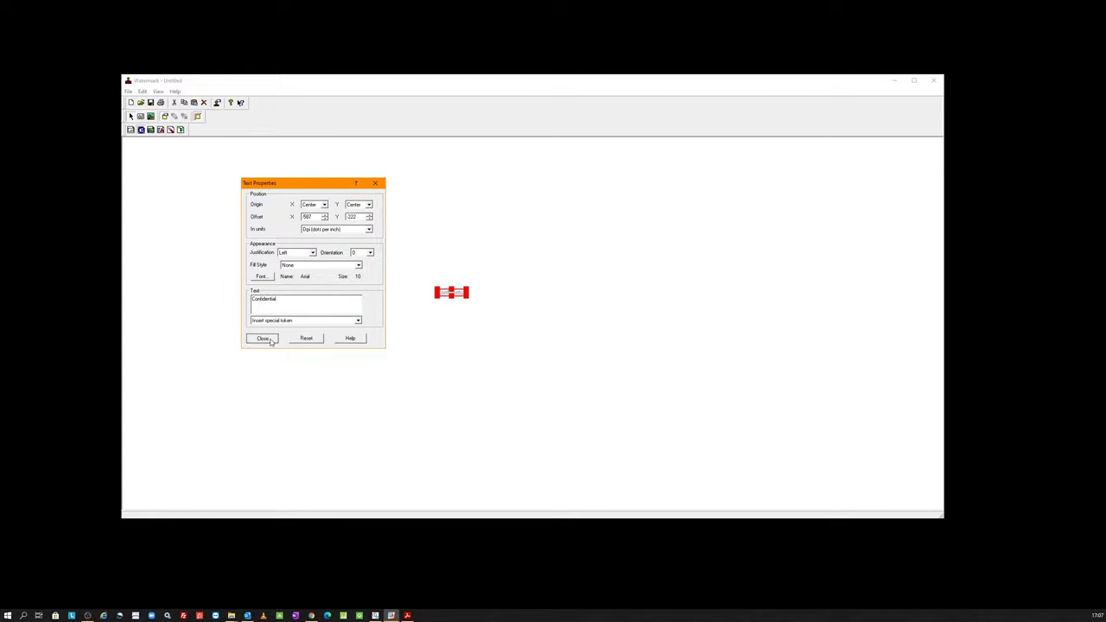
{"action": "double_click", "coordinate": [443, 294]}
Step: Set the label's horizontal origin to Center with a horizontal offset of 0
{"action": "left_click_drag", "start_coordinate": [325, 186], "coordinate": [297, 183]}
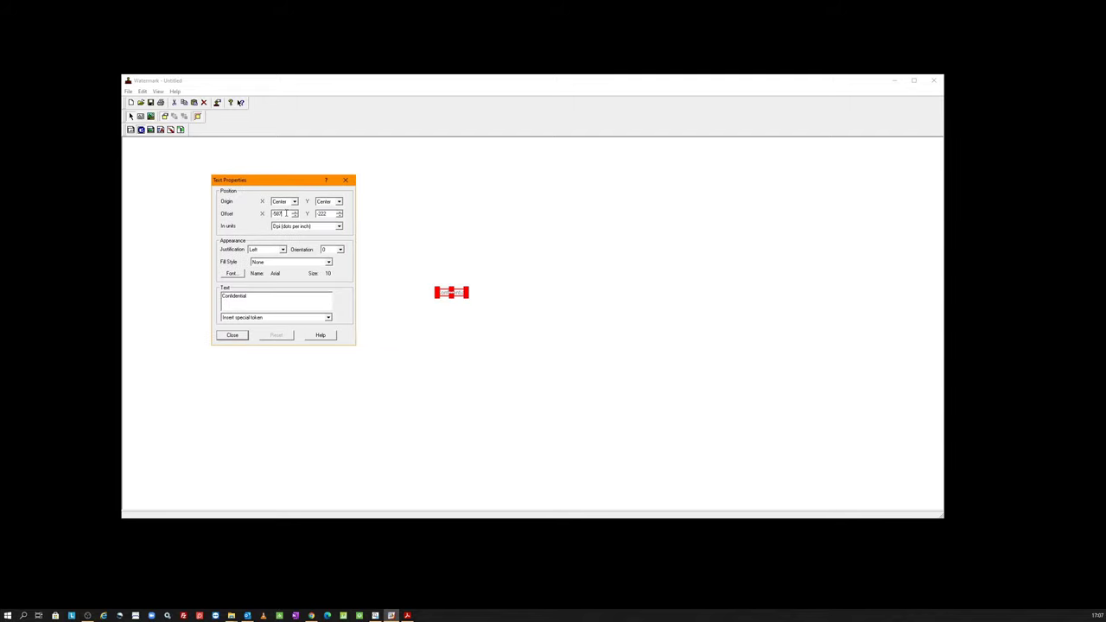
{"action": "left_click", "coordinate": [295, 201]}
{"action": "left_click", "coordinate": [285, 210]}
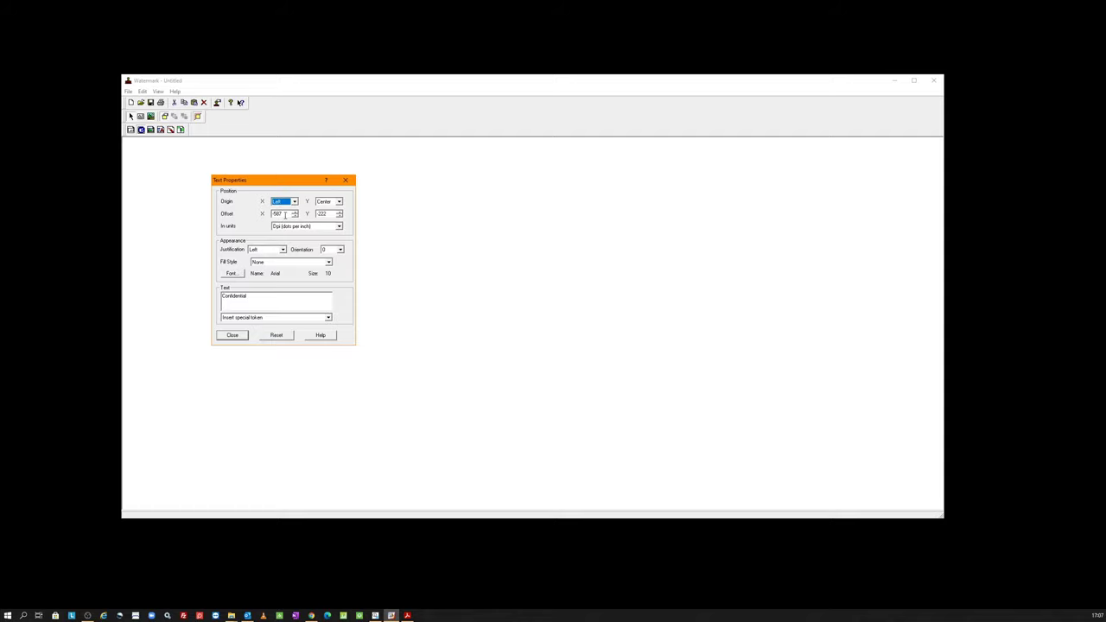
{"action": "left_click", "coordinate": [294, 201]}
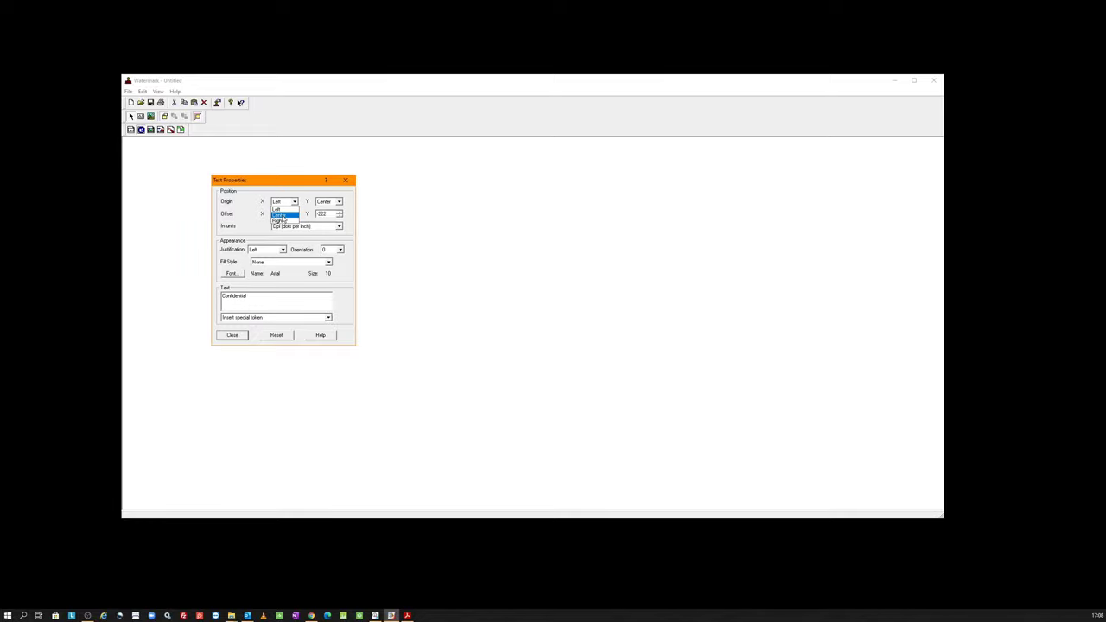
{"action": "left_click", "coordinate": [285, 216]}
{"action": "mouse_move", "coordinate": [296, 180]}
{"action": "left_mouse_down"}
{"action": "mouse_move", "coordinate": [279, 291]}
{"action": "mouse_move", "coordinate": [293, 243]}
{"action": "left_mouse_up"}
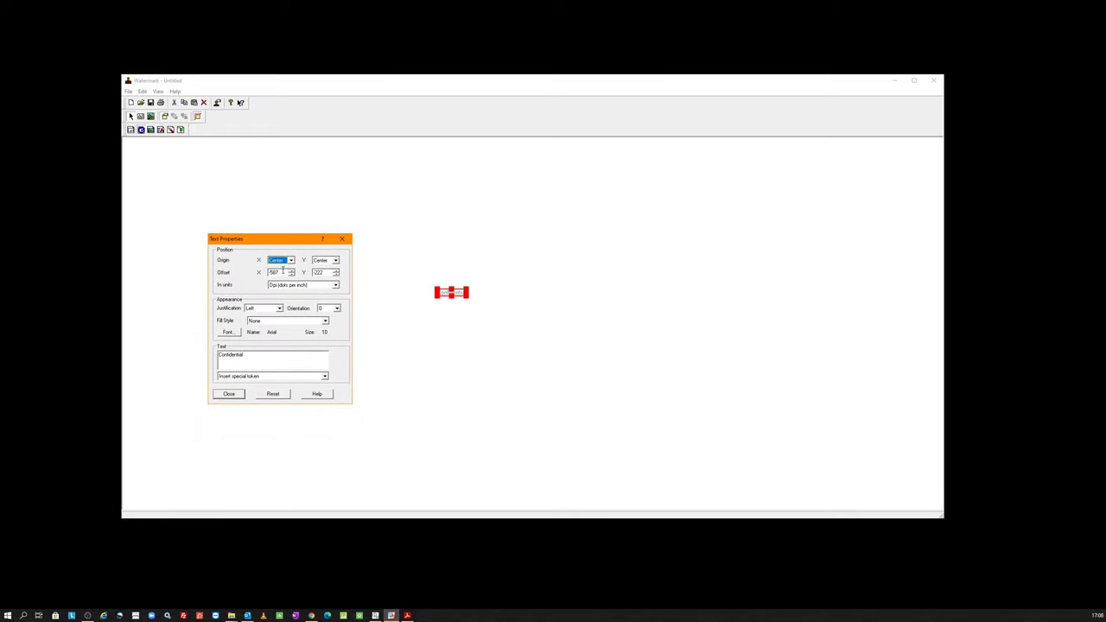
{"action": "double_click", "coordinate": [282, 271]}
{"action": "type", "text": "0"}
{"action": "key", "text": "Return"}
Step: Set the vertical offset to 0 and rotate the Confidential text to 45 degrees
{"action": "double_click", "coordinate": [525, 295]}
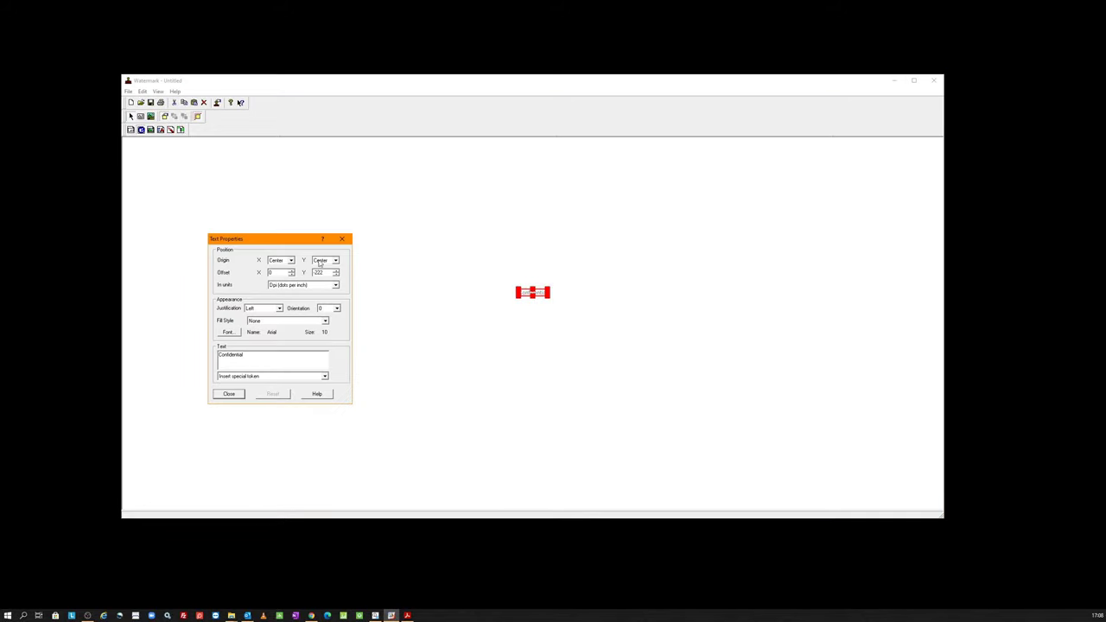
{"action": "double_click", "coordinate": [324, 274]}
{"action": "type", "text": "0"}
{"action": "left_click", "coordinate": [278, 272]}
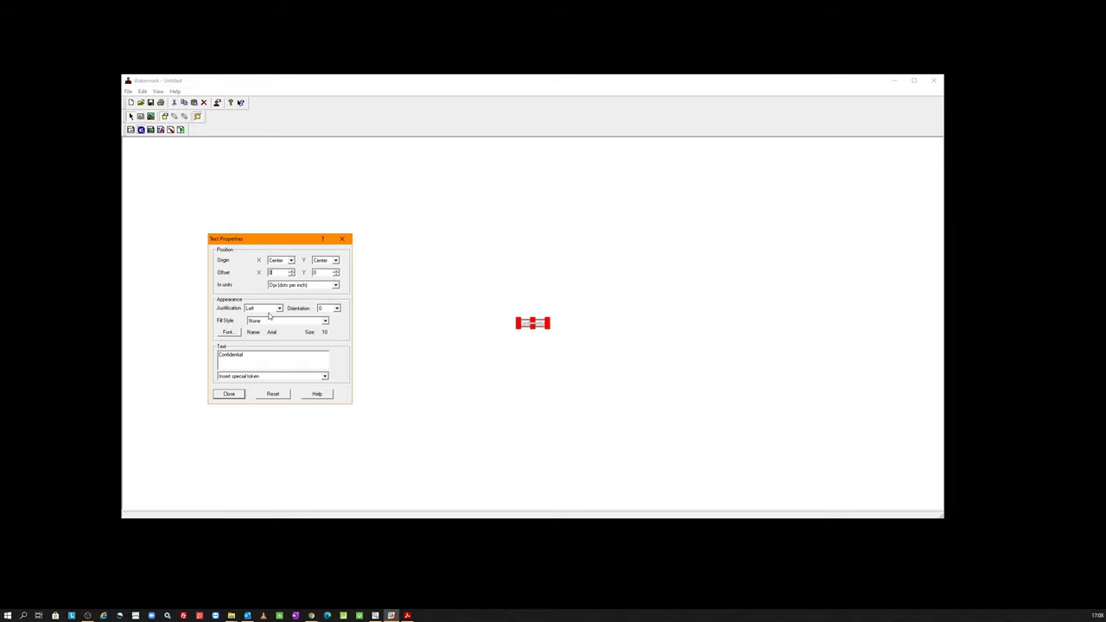
{"action": "left_click", "coordinate": [330, 309]}
{"action": "left_click", "coordinate": [324, 331]}
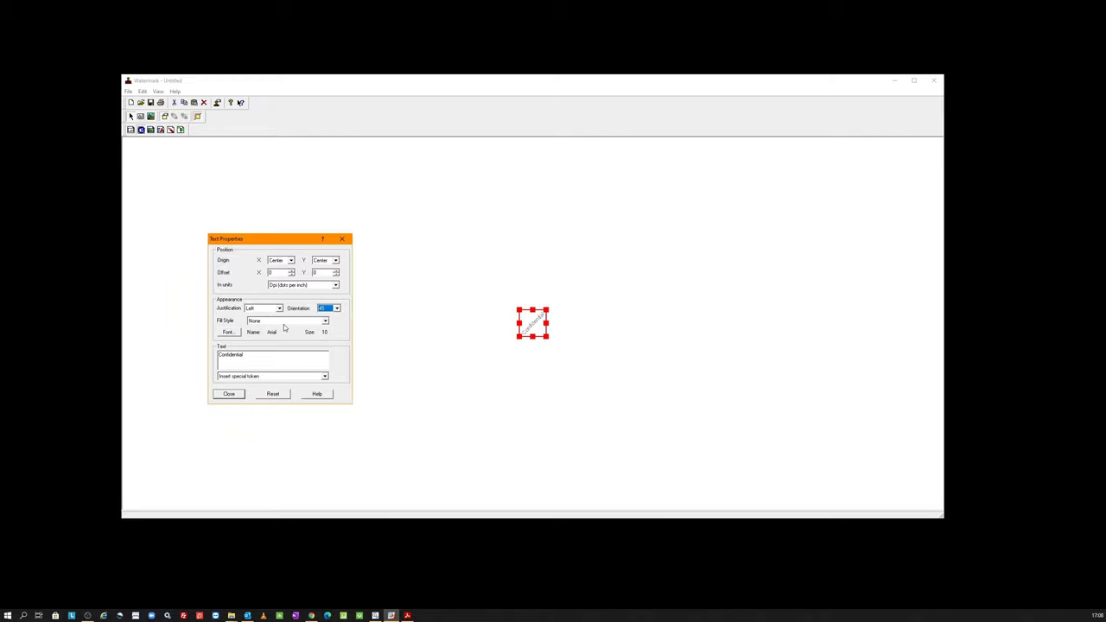
Step: Make the Confidential text bold Arial at size 36
{"action": "left_click", "coordinate": [228, 331]}
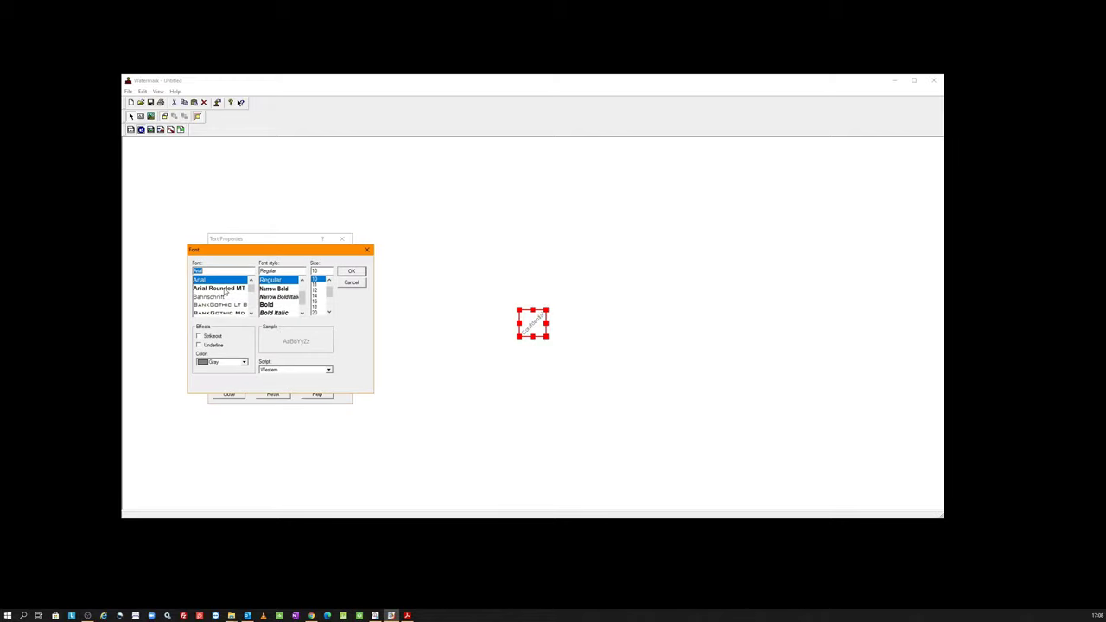
{"action": "scroll", "coordinate": [222, 293], "scroll_direction": "down", "scroll_amount": 1}
{"action": "scroll", "coordinate": [222, 293], "scroll_direction": "down", "scroll_amount": 1}
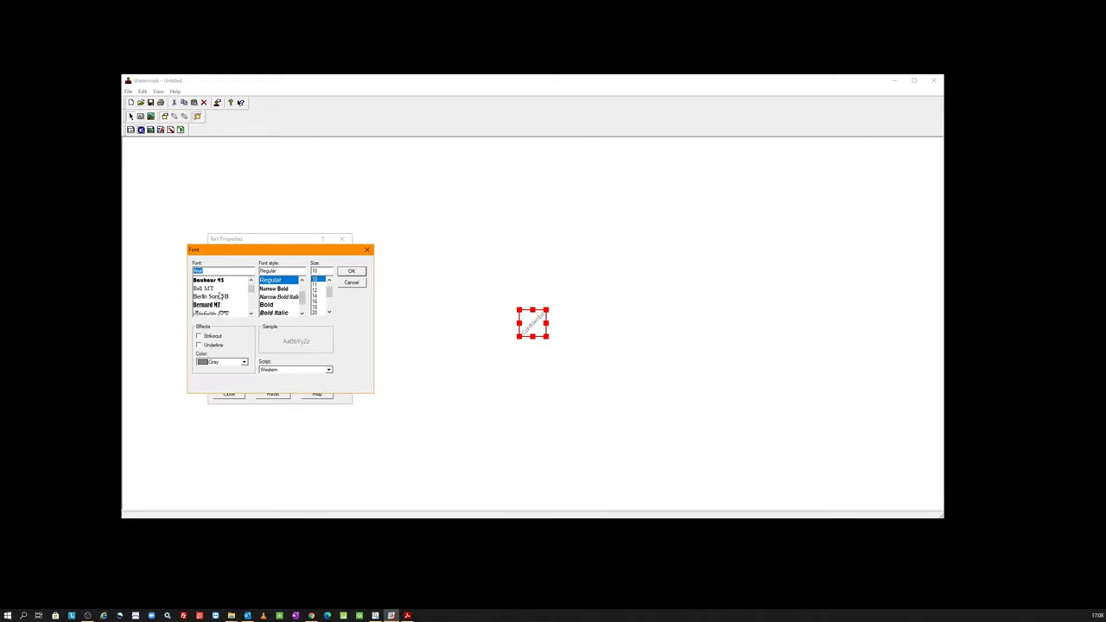
{"action": "scroll", "coordinate": [220, 296], "scroll_direction": "down", "scroll_amount": 1}
{"action": "scroll", "coordinate": [221, 297], "scroll_direction": "down", "scroll_amount": 1}
{"action": "scroll", "coordinate": [220, 285], "scroll_direction": "up", "scroll_amount": 5}
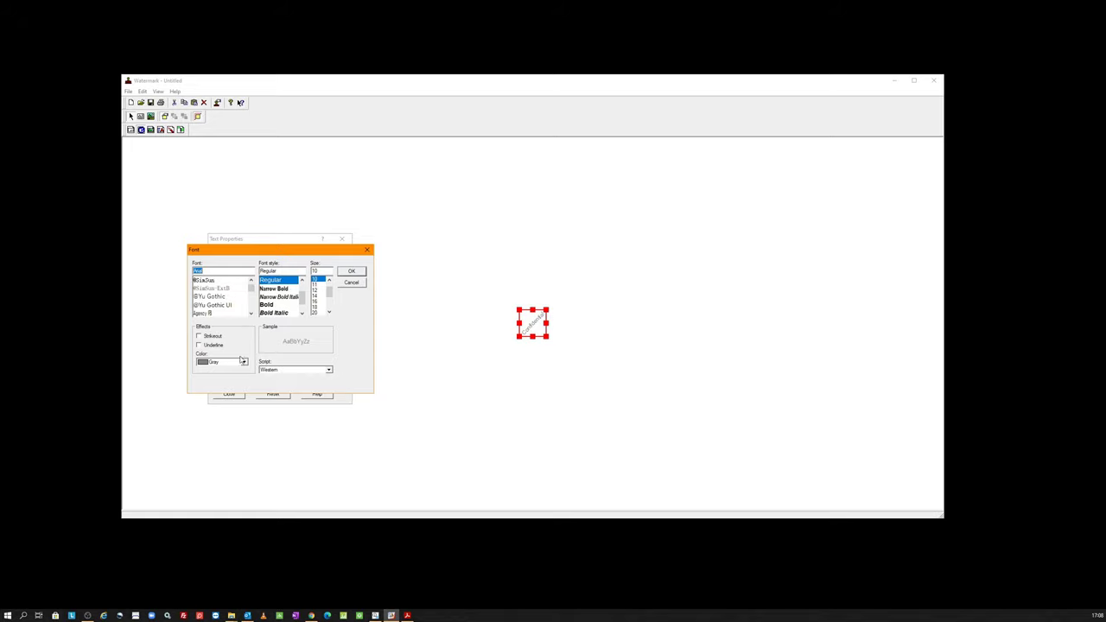
{"action": "left_click", "coordinate": [212, 336]}
{"action": "left_click", "coordinate": [209, 346]}
{"action": "left_click", "coordinate": [275, 290]}
{"action": "left_click", "coordinate": [277, 281]}
{"action": "left_click", "coordinate": [268, 305]}
{"action": "scroll", "coordinate": [320, 298], "scroll_direction": "down", "scroll_amount": 3}
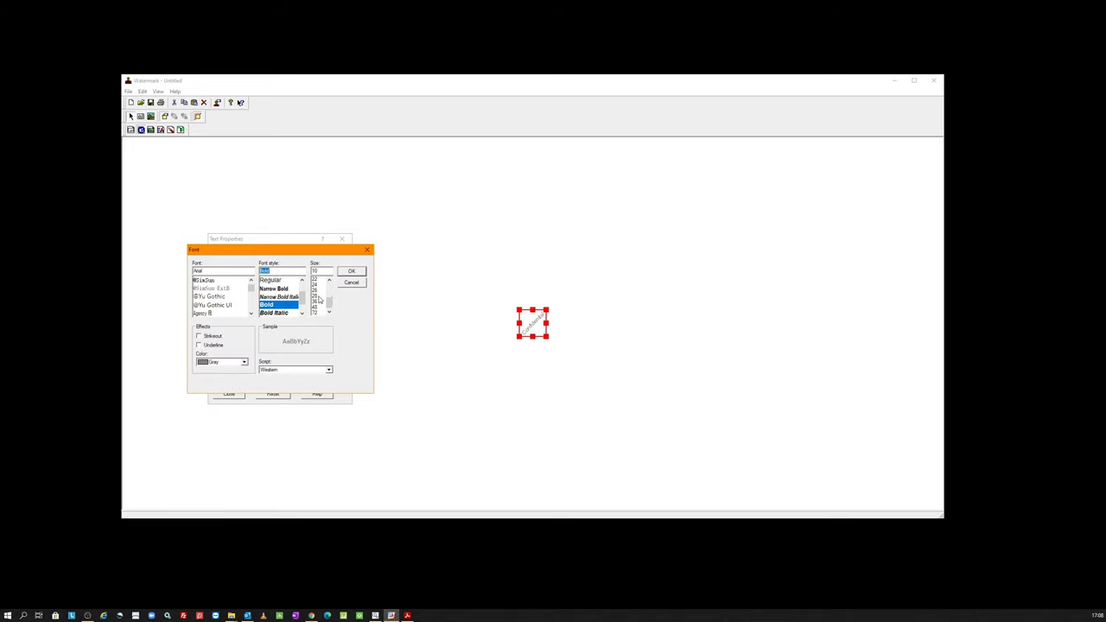
{"action": "left_click", "coordinate": [317, 301]}
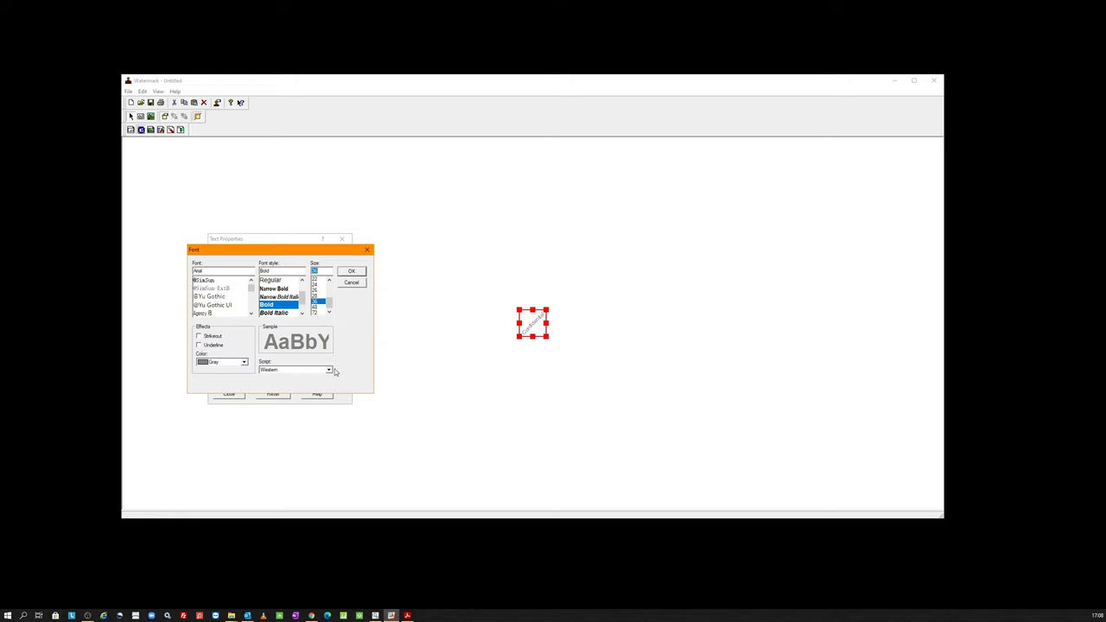
{"action": "left_click", "coordinate": [350, 272]}
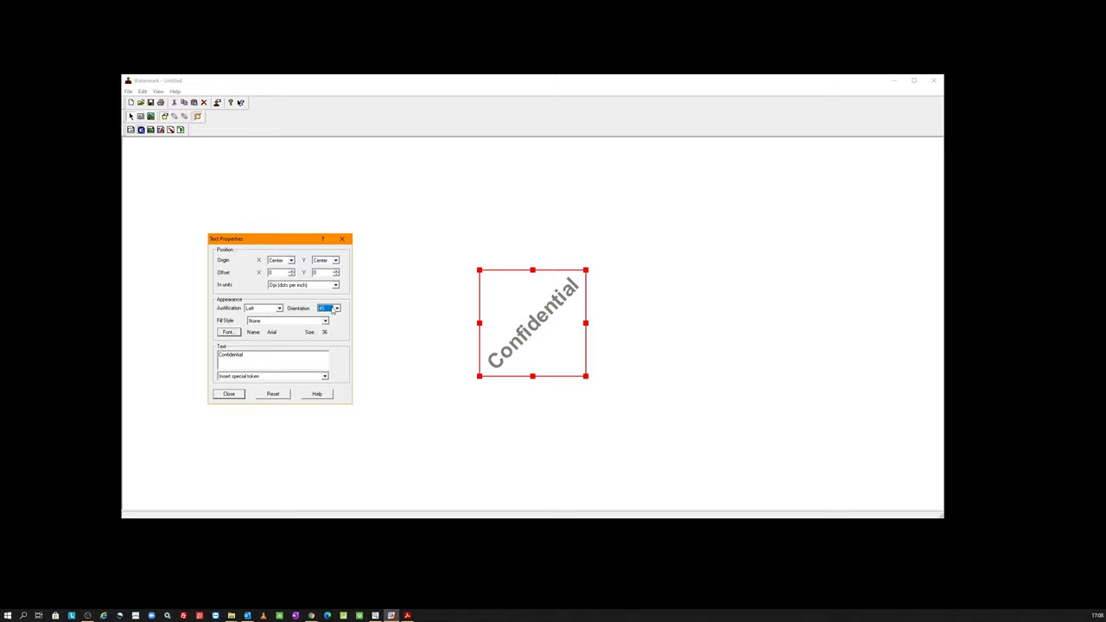
Step: Increase the font size to 48 and close Text Properties
{"action": "left_click", "coordinate": [228, 331]}
{"action": "left_click", "coordinate": [317, 308]}
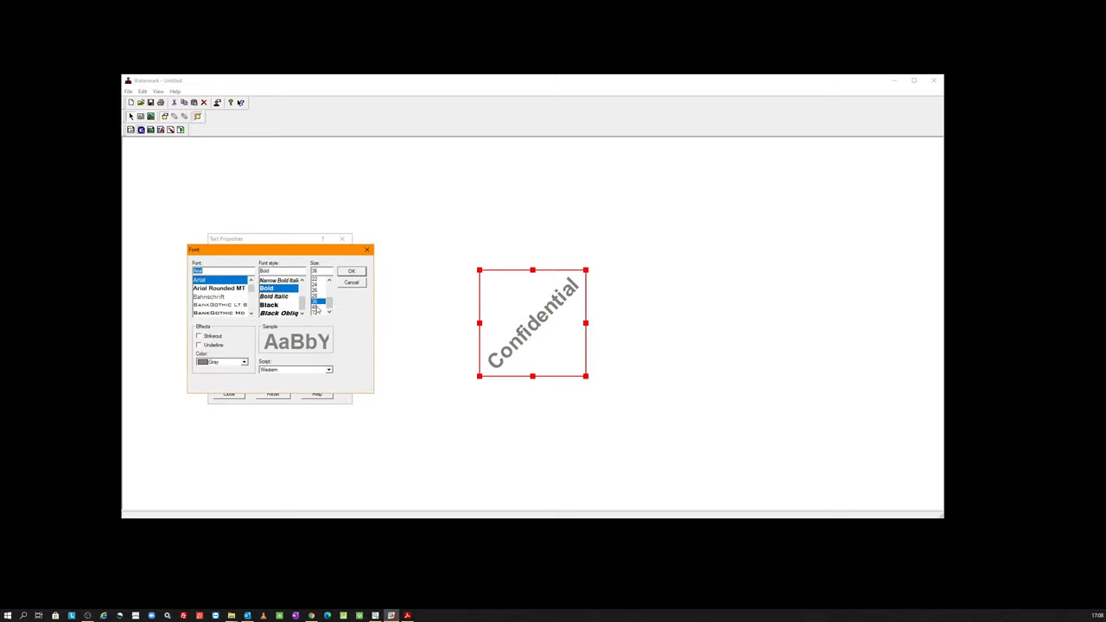
{"action": "left_click", "coordinate": [351, 271]}
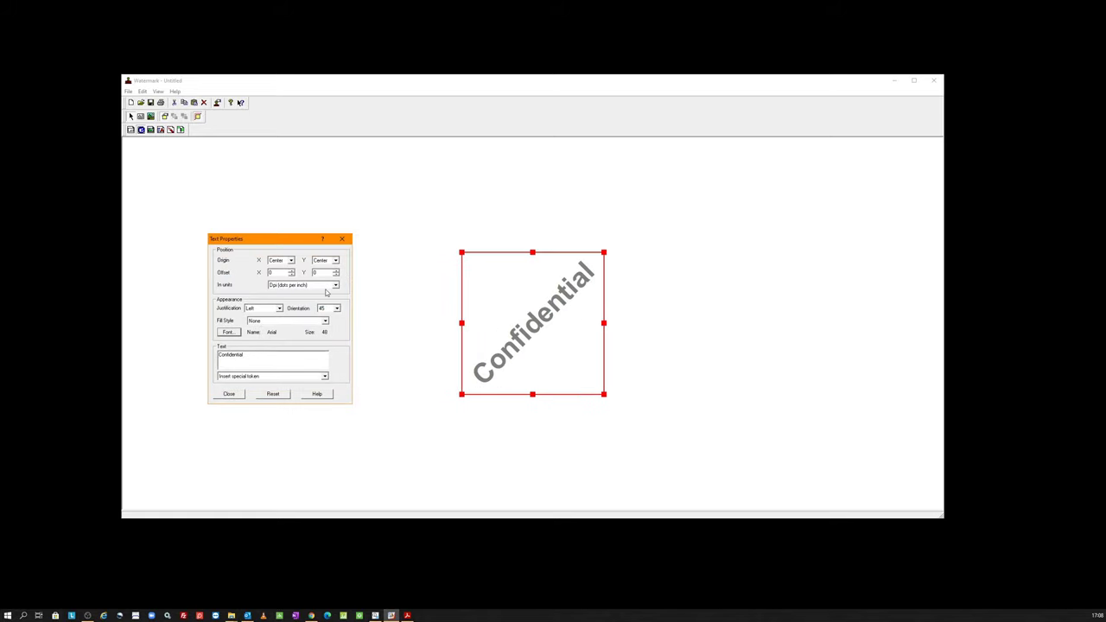
{"action": "left_click", "coordinate": [229, 394]}
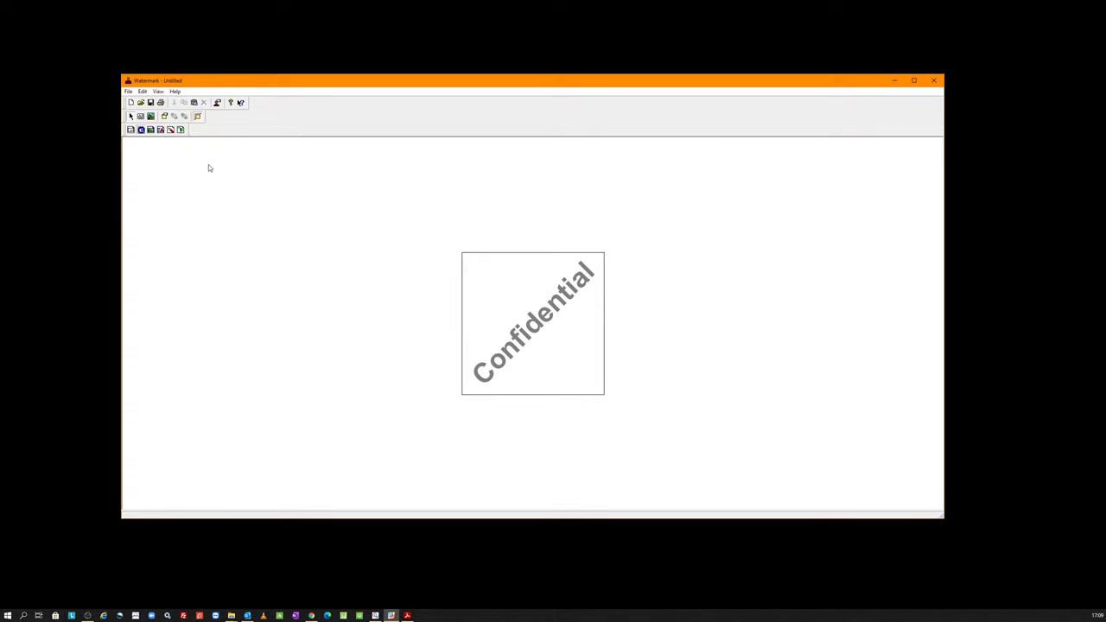
Step: Place a new text label near the top-left and set its font size to 26
{"action": "left_click", "coordinate": [141, 116]}
{"action": "left_click", "coordinate": [161, 154]}
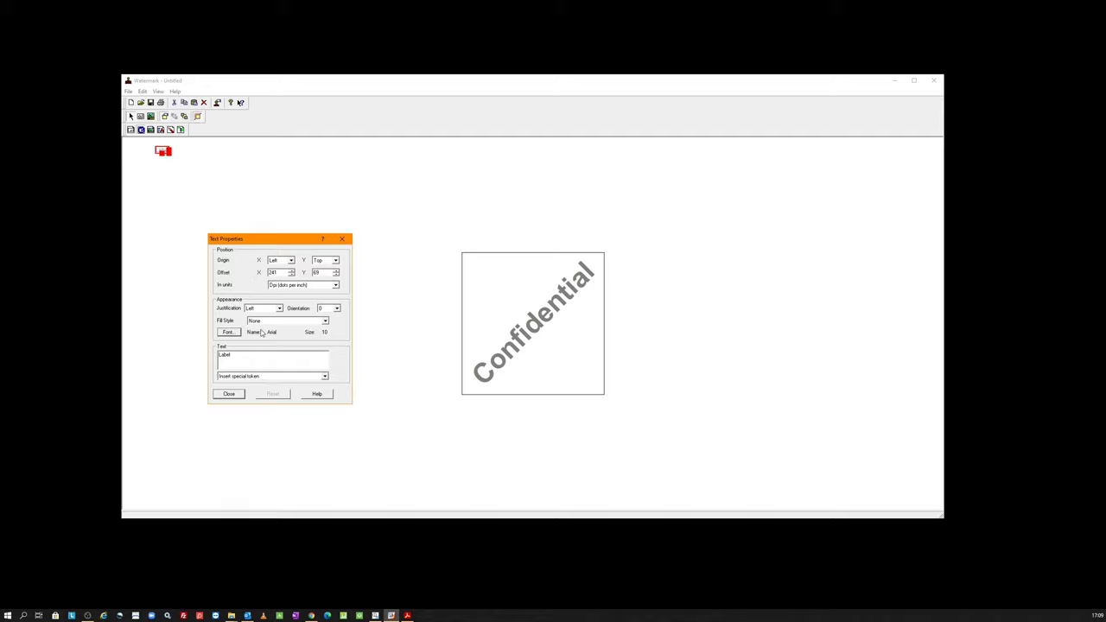
{"action": "left_click", "coordinate": [238, 333]}
{"action": "scroll", "coordinate": [317, 306], "scroll_direction": "down", "scroll_amount": 3}
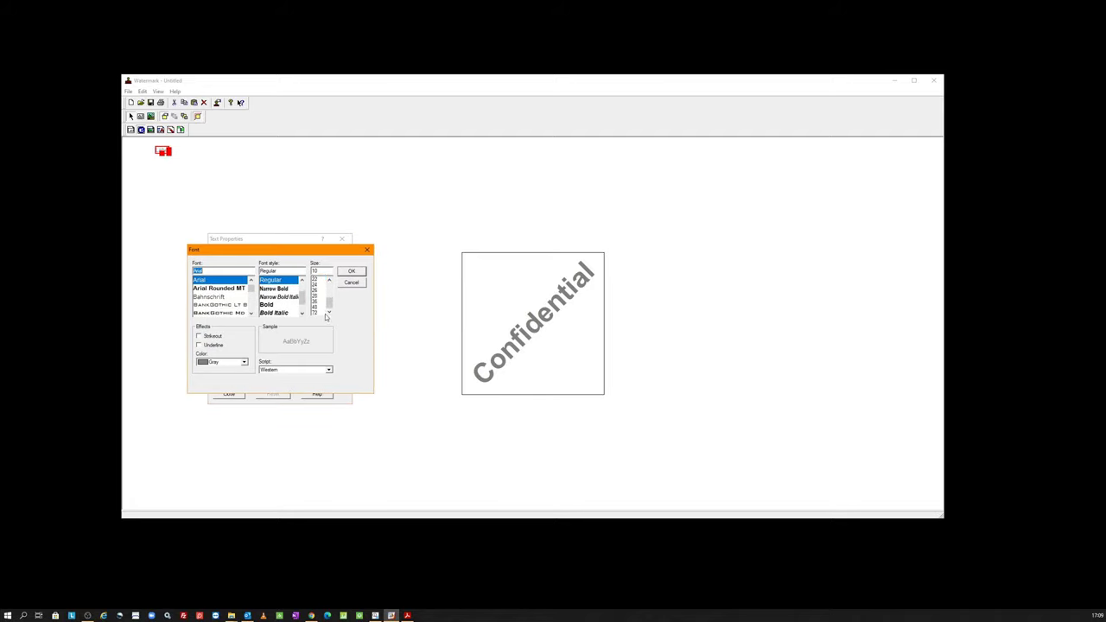
{"action": "left_click", "coordinate": [315, 302]}
{"action": "left_click", "coordinate": [351, 272]}
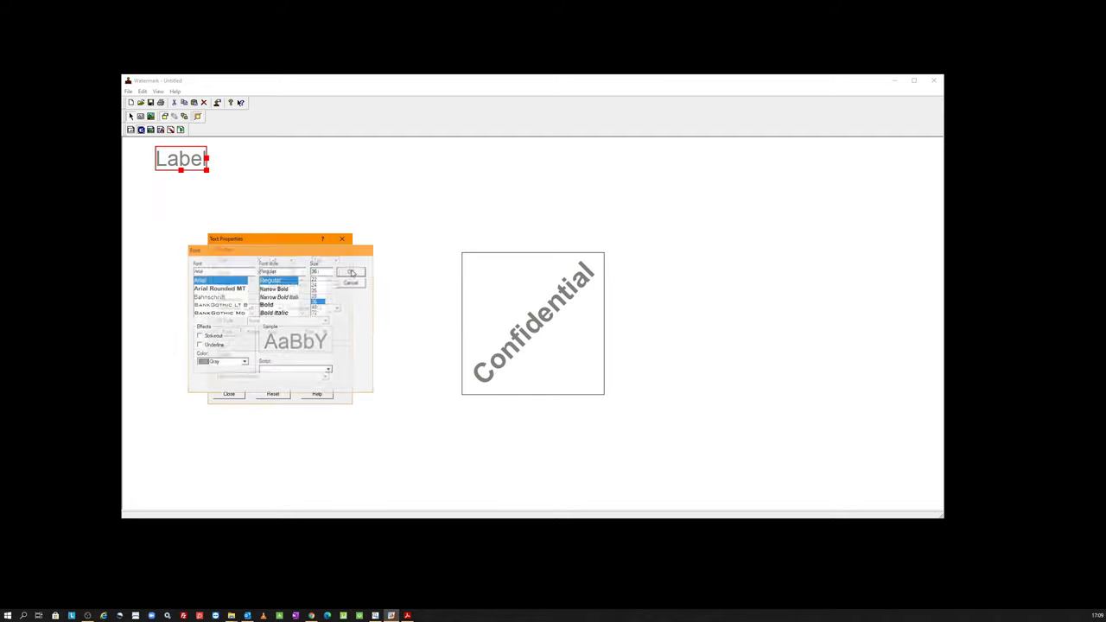
{"action": "left_click", "coordinate": [230, 334]}
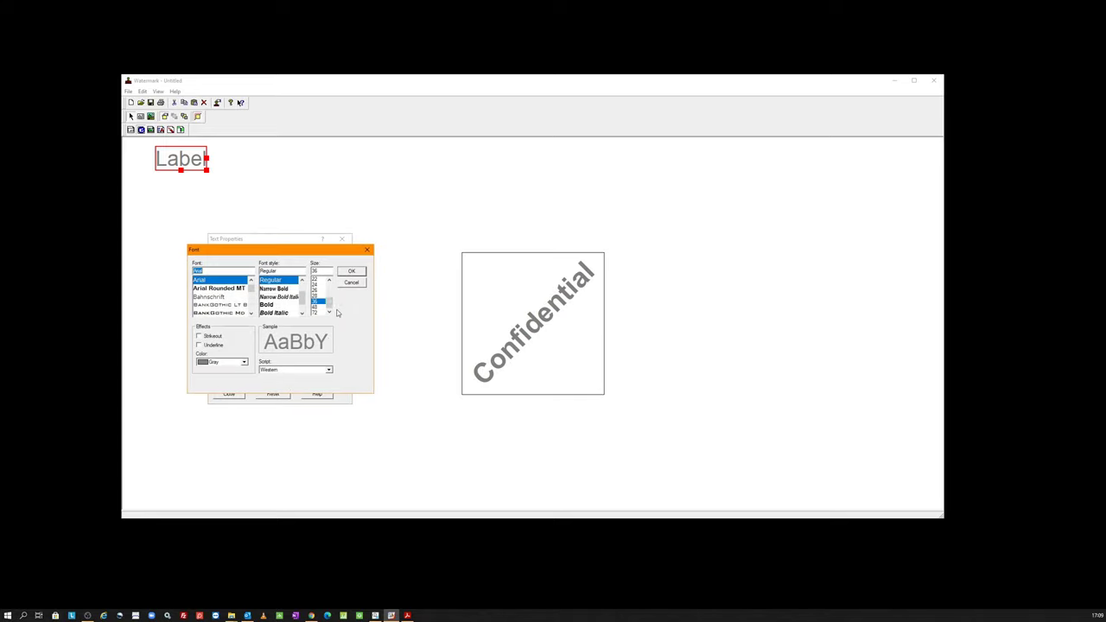
{"action": "left_click", "coordinate": [316, 289]}
{"action": "left_click", "coordinate": [351, 272]}
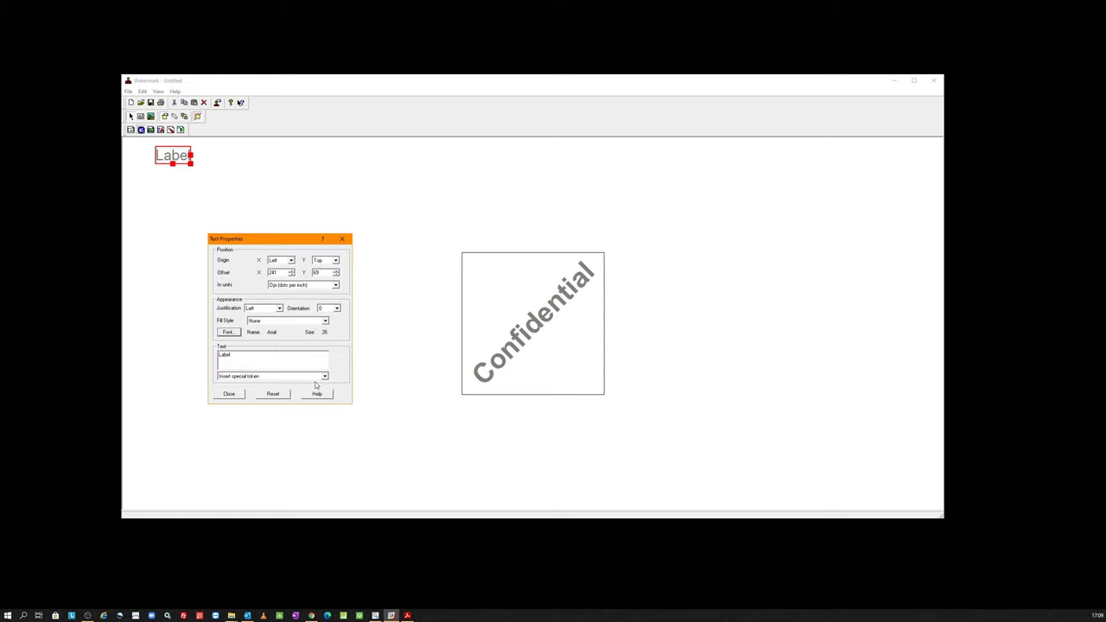
Step: Replace the label text with 'Printed on {time}, {date}' and move it into the top-left corner
{"action": "left_click_drag", "start_coordinate": [265, 355], "coordinate": [168, 332]}
{"action": "key", "text": "Delete"}
{"action": "left_click", "coordinate": [325, 376]}
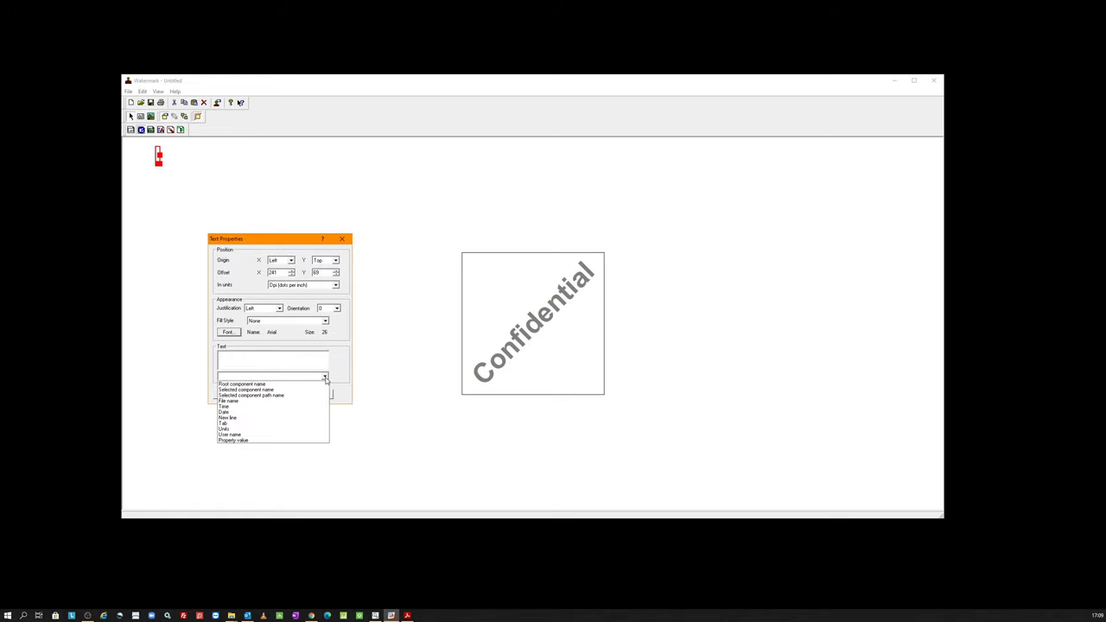
{"action": "left_click", "coordinate": [225, 407]}
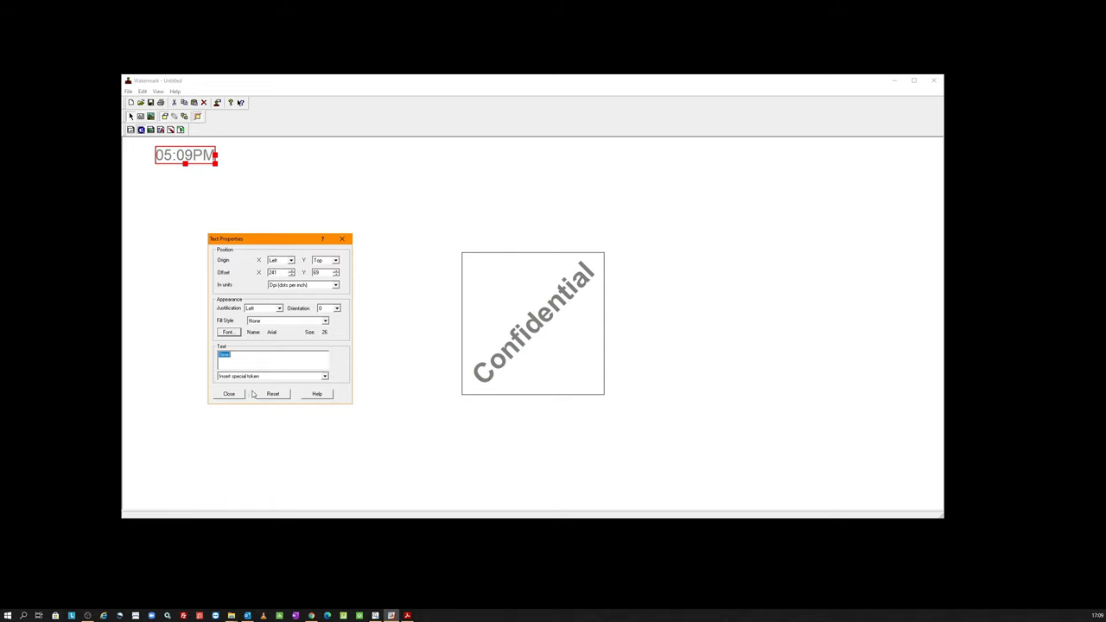
{"action": "left_click", "coordinate": [296, 355]}
{"action": "left_click", "coordinate": [323, 377]}
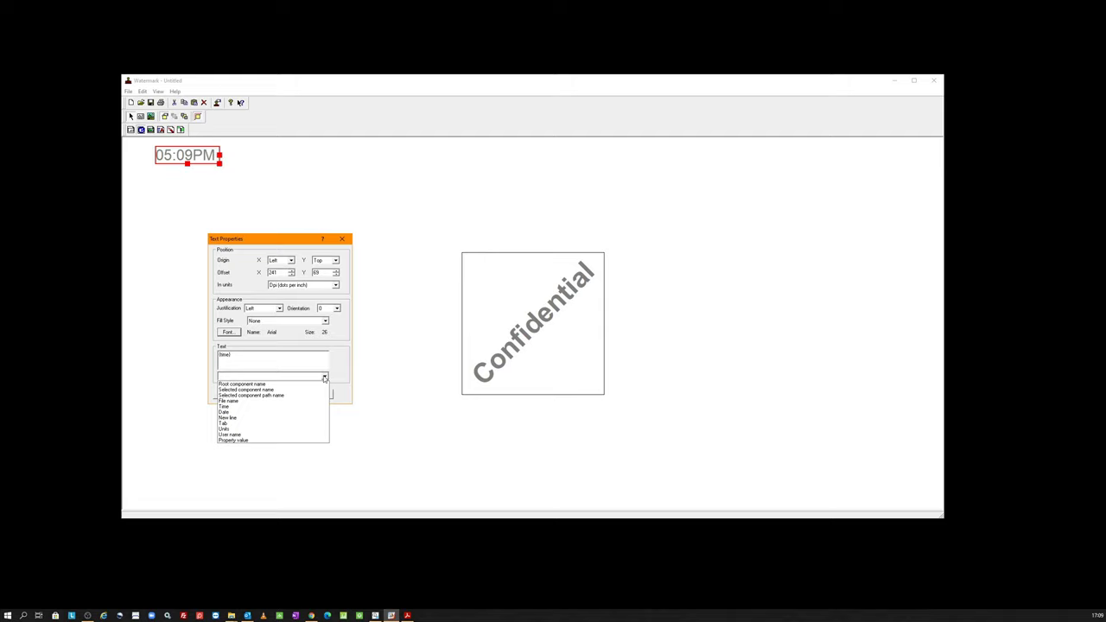
{"action": "left_click", "coordinate": [240, 412]}
{"action": "left_click", "coordinate": [273, 354]}
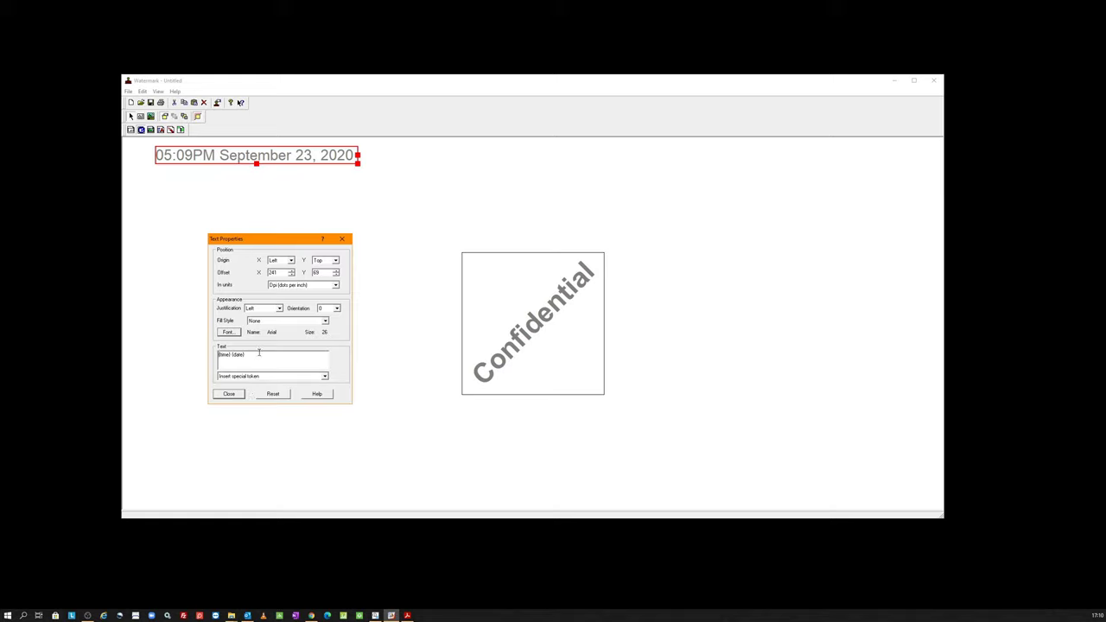
{"action": "type", "text": "Printed "}
{"action": "type", "text": "on"}
{"action": "left_click", "coordinate": [238, 394]}
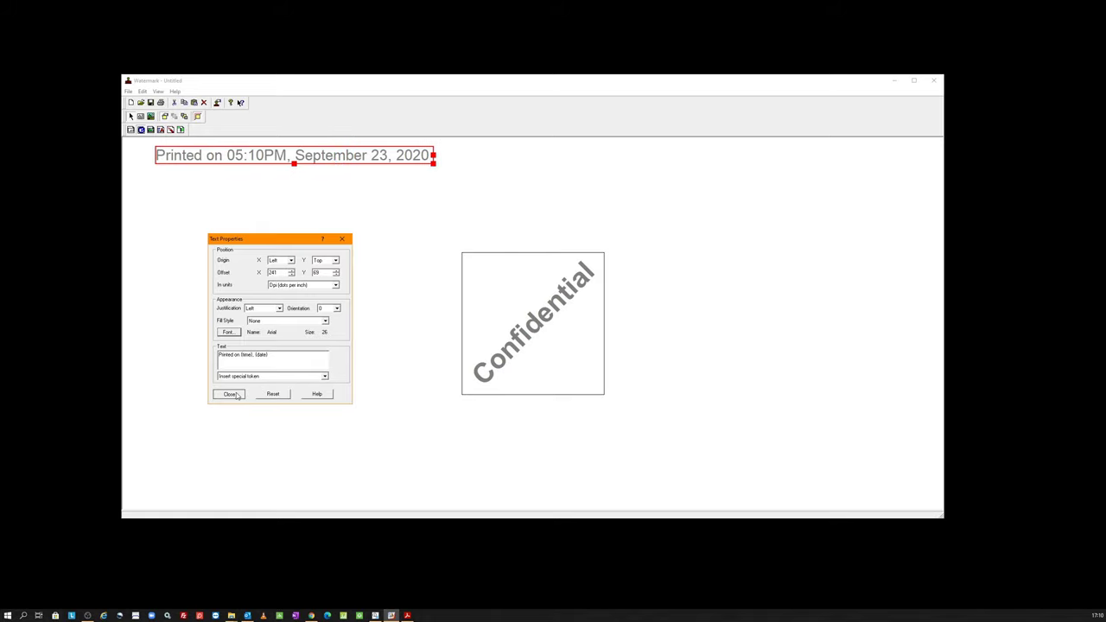
{"action": "left_click_drag", "start_coordinate": [281, 157], "coordinate": [252, 151]}
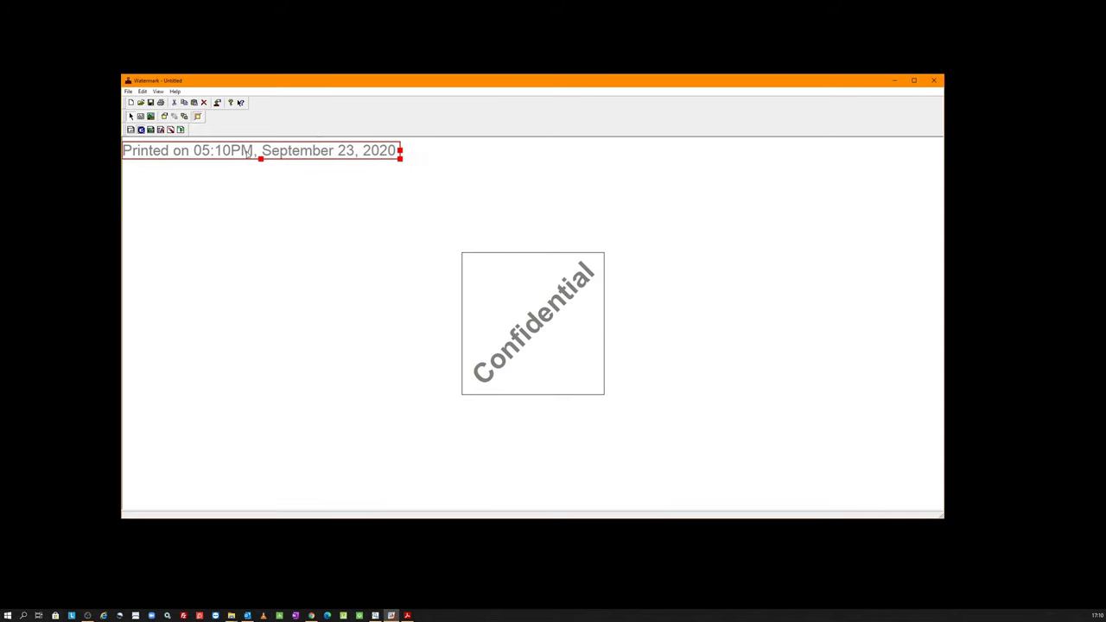
Step: Change the print-date label's font colour to Red
{"action": "double_click", "coordinate": [251, 151]}
{"action": "left_click", "coordinate": [237, 336]}
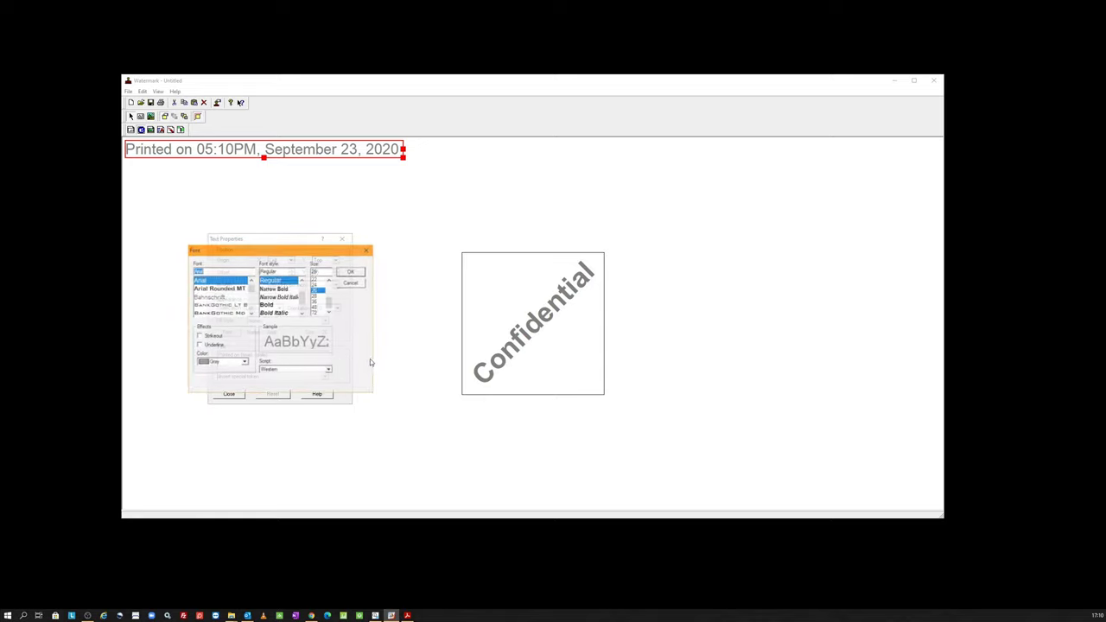
{"action": "left_click", "coordinate": [222, 362]}
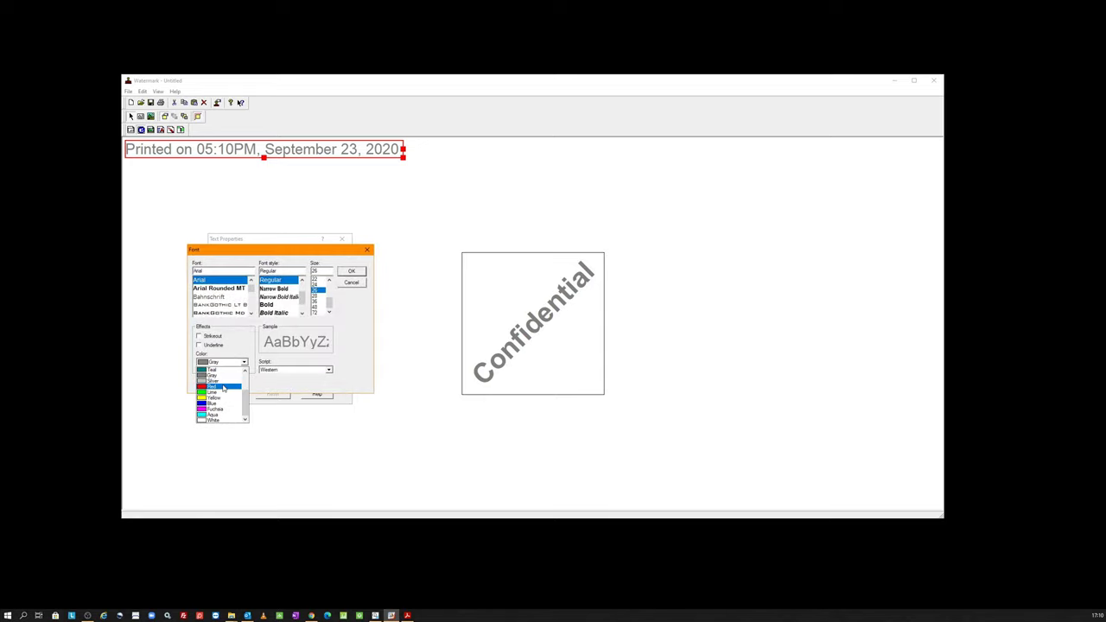
{"action": "left_click", "coordinate": [223, 386]}
{"action": "left_click", "coordinate": [350, 270]}
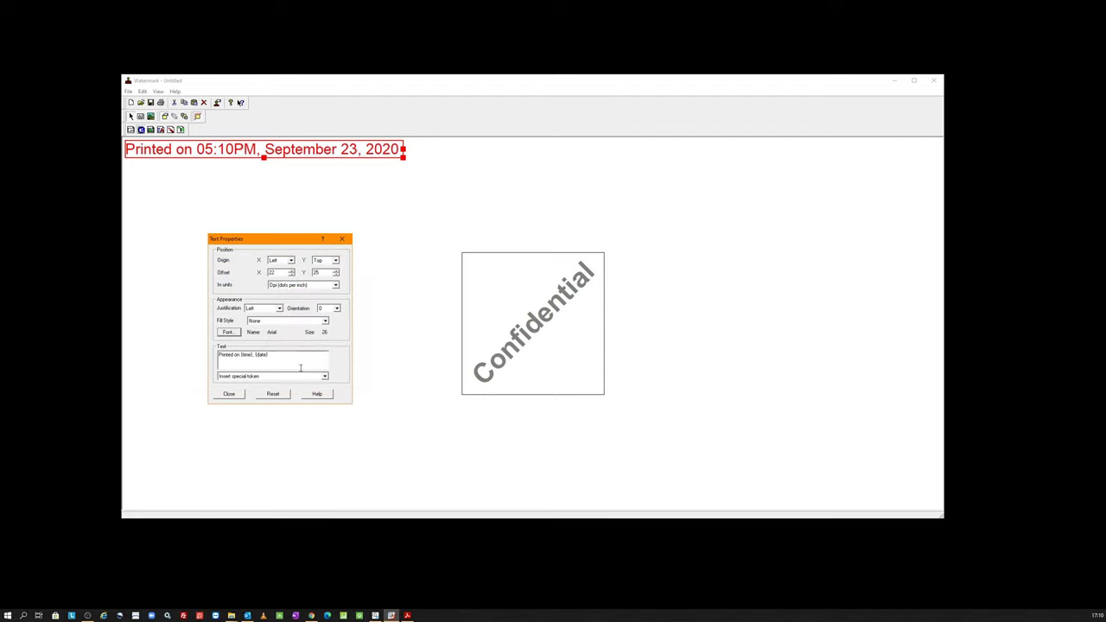
{"action": "left_click", "coordinate": [232, 395]}
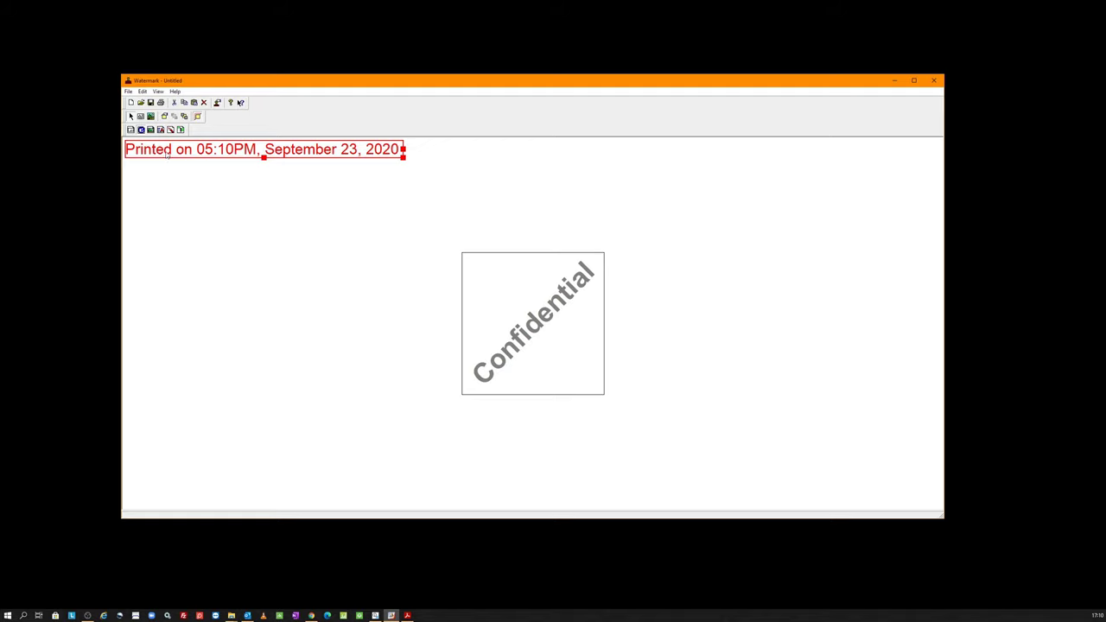
Step: Copy and paste the red label, aligning the duplicate directly beneath the original
{"action": "key", "text": "ctrl+c"}
{"action": "key", "text": "ctrl+v"}
{"action": "left_click_drag", "start_coordinate": [184, 189], "coordinate": [192, 179]}
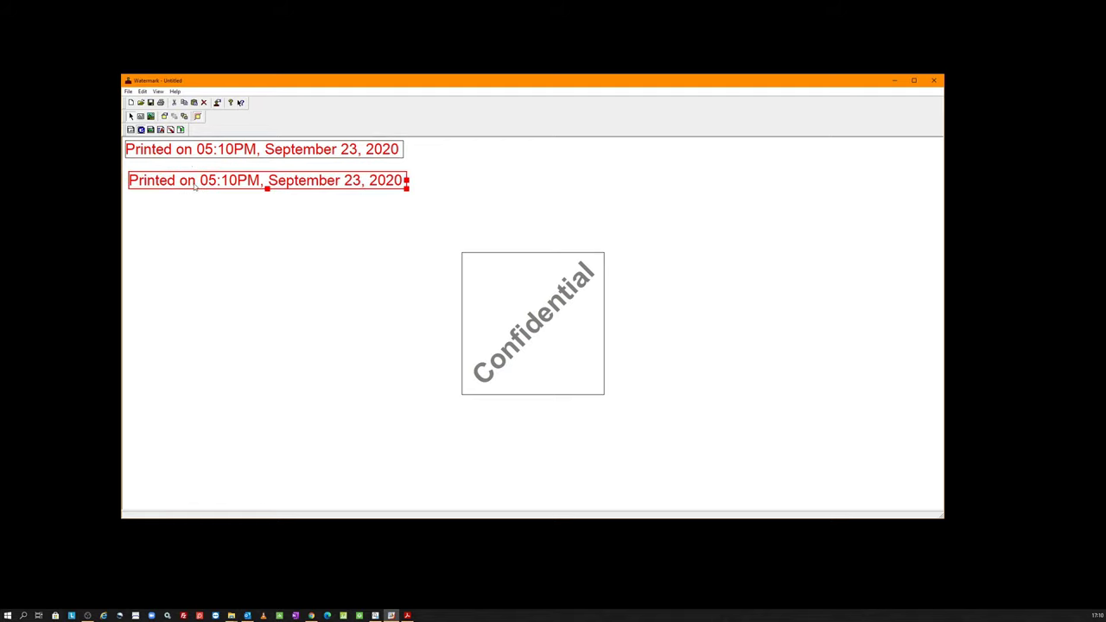
{"action": "key", "text": "Up"}
{"action": "key", "text": "Up"}
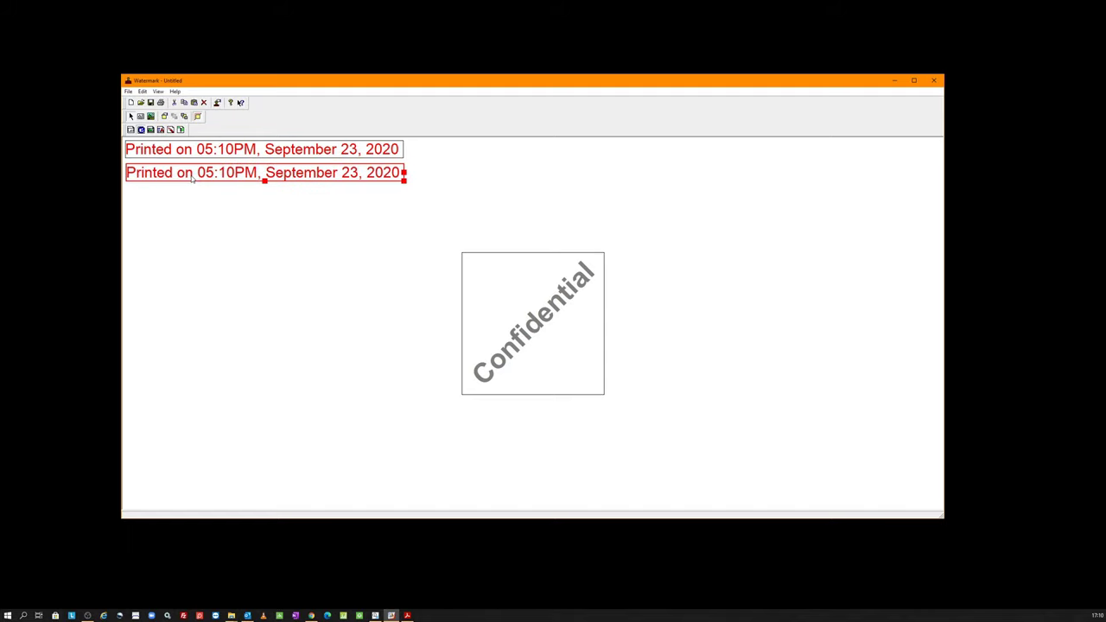
{"action": "left_click_drag", "start_coordinate": [192, 178], "coordinate": [190, 176]}
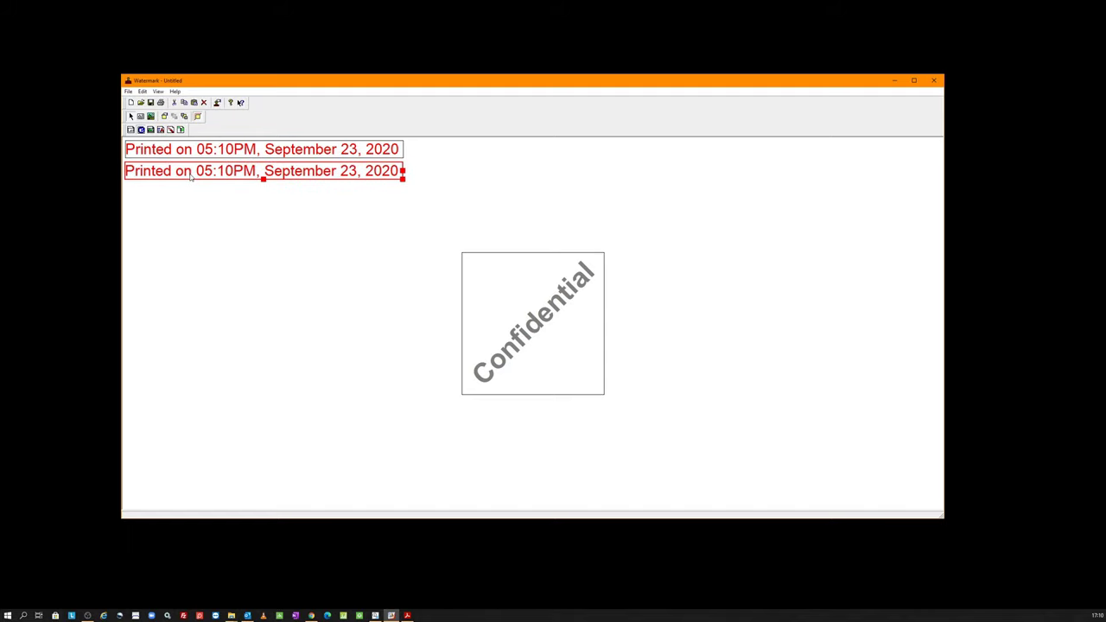
Step: Toggle Preview a few times to check how the watermark will print
{"action": "left_click", "coordinate": [198, 117]}
{"action": "left_click", "coordinate": [198, 117]}
{"action": "left_click", "coordinate": [198, 117]}
{"action": "left_click", "coordinate": [198, 117]}
{"action": "left_click", "coordinate": [197, 117]}
{"action": "left_click", "coordinate": [198, 117]}
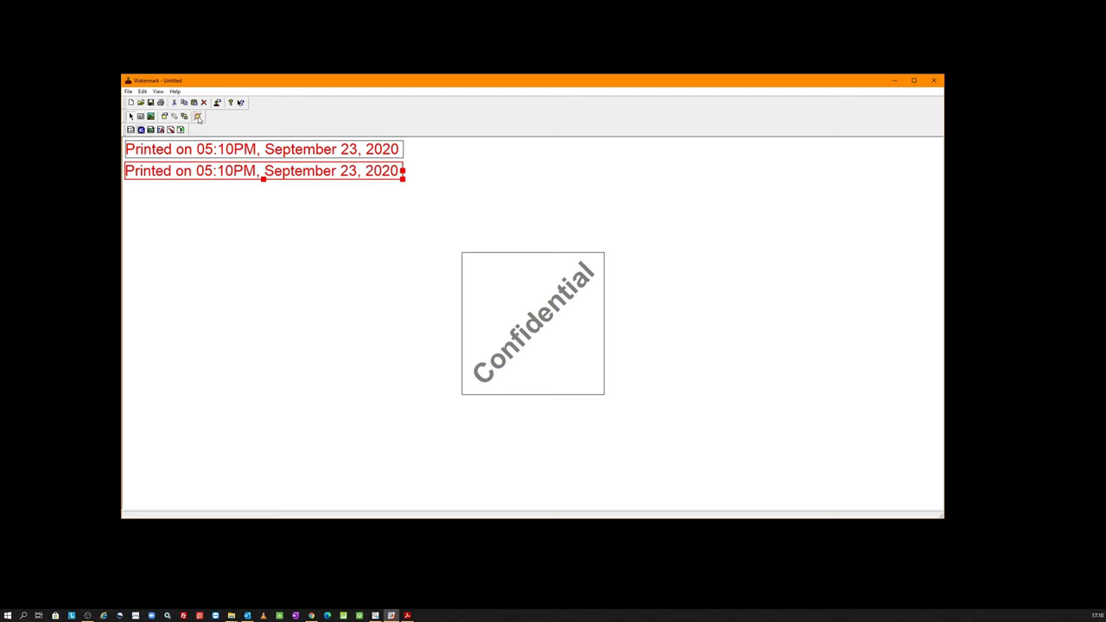
Step: Change the duplicate label's text to 'Created by' followed by the User name token
{"action": "double_click", "coordinate": [181, 173]}
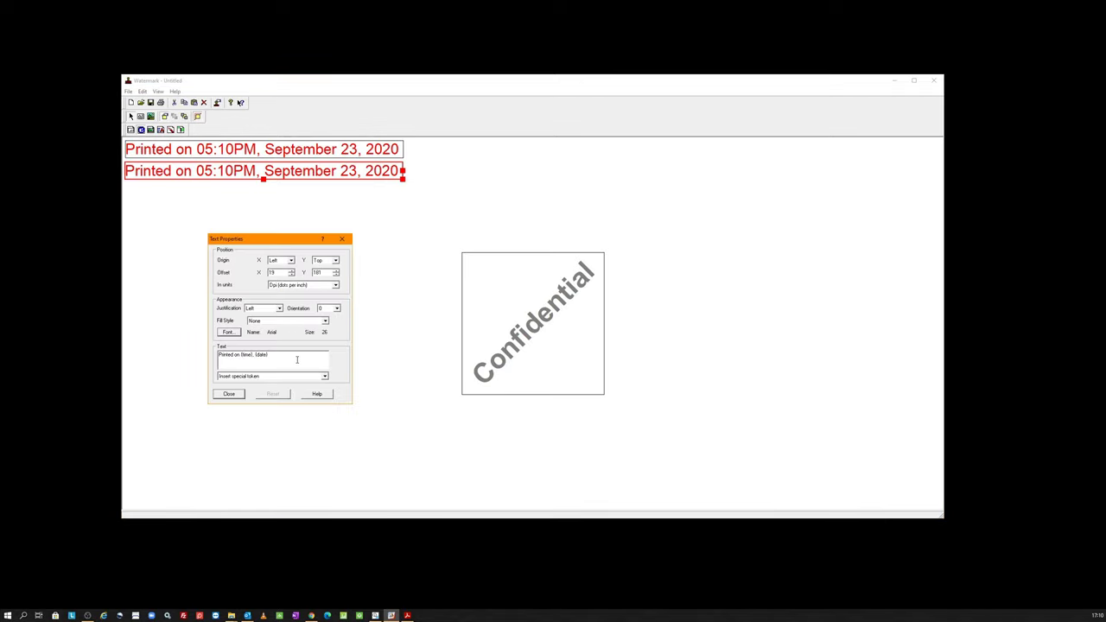
{"action": "left_click_drag", "start_coordinate": [296, 359], "coordinate": [170, 339]}
{"action": "key", "text": "Delete"}
{"action": "type", "text": "Created by"}
{"action": "left_click", "coordinate": [325, 377]}
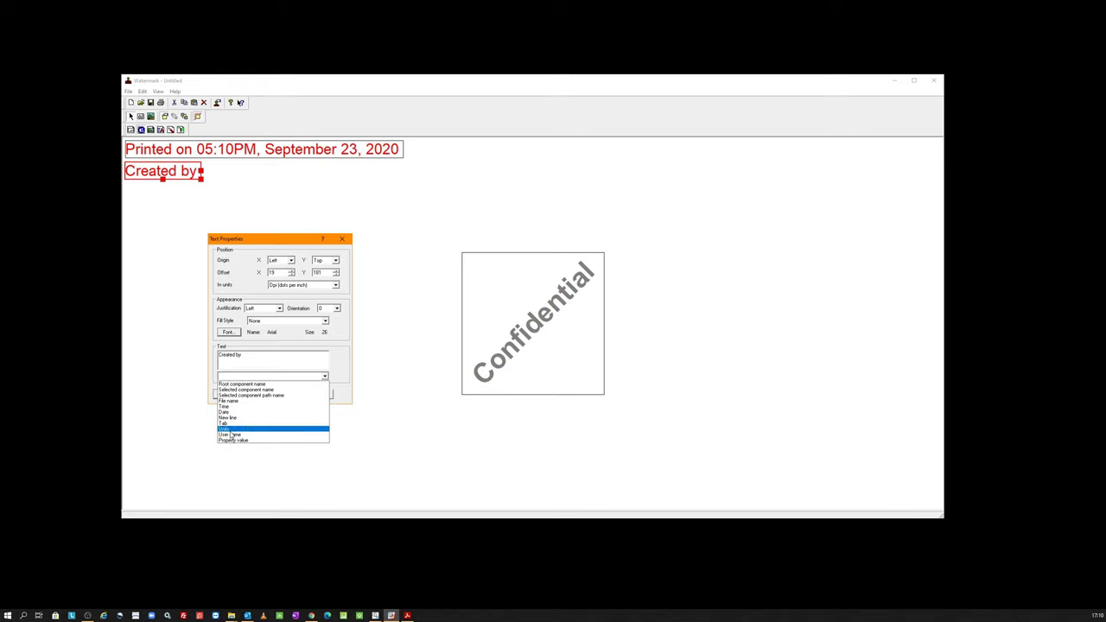
{"action": "left_click", "coordinate": [228, 434]}
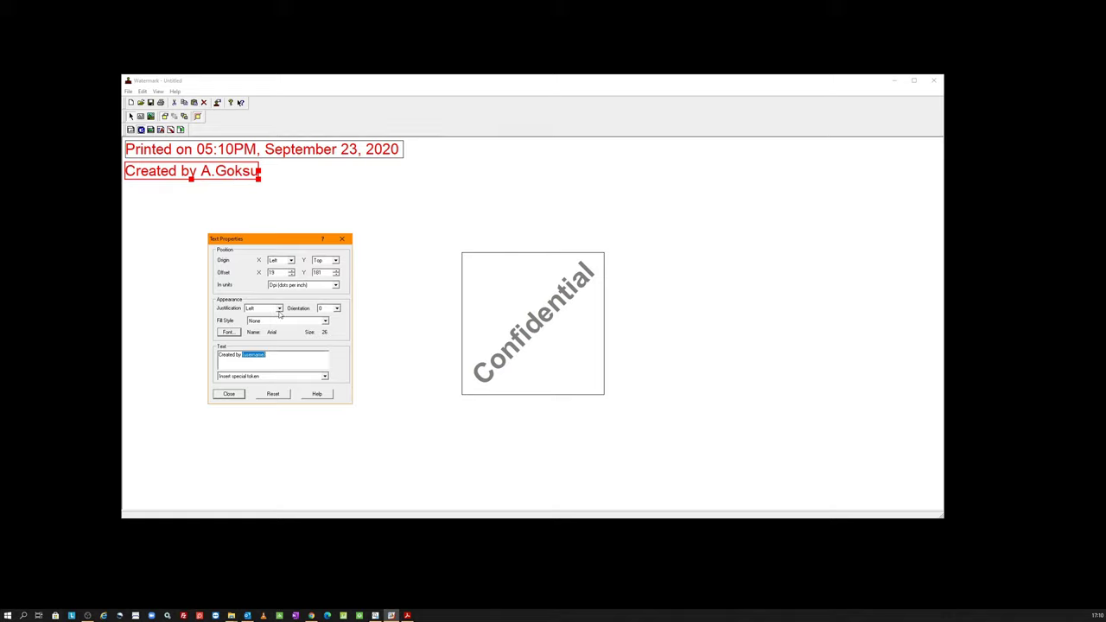
{"action": "left_click", "coordinate": [229, 394]}
{"action": "left_click_drag", "start_coordinate": [220, 172], "coordinate": [221, 170]}
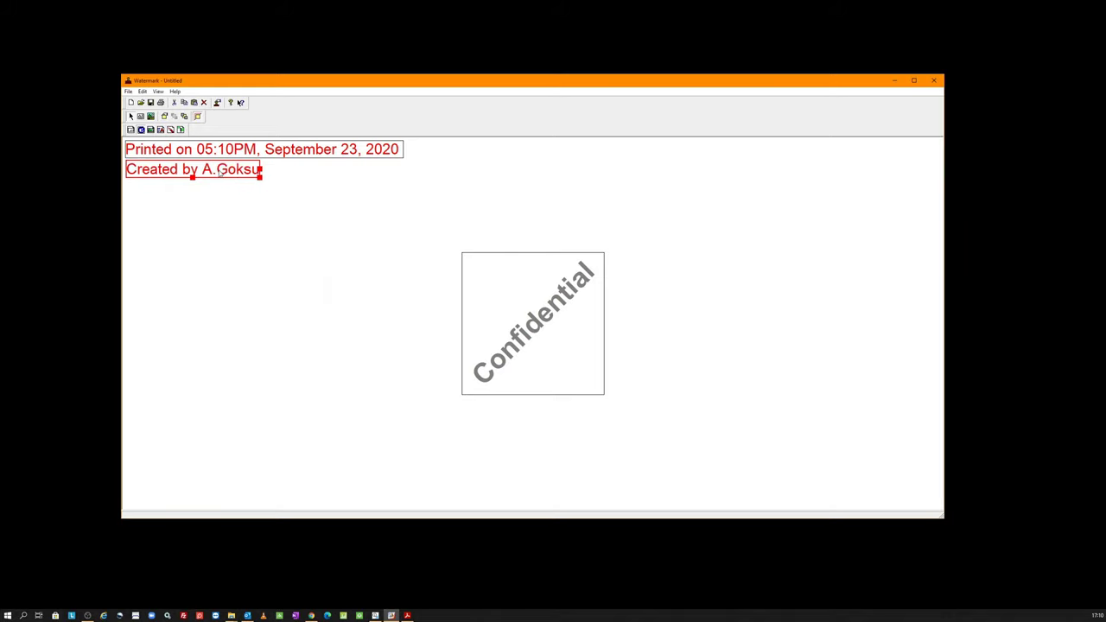
{"action": "left_click", "coordinate": [236, 248]}
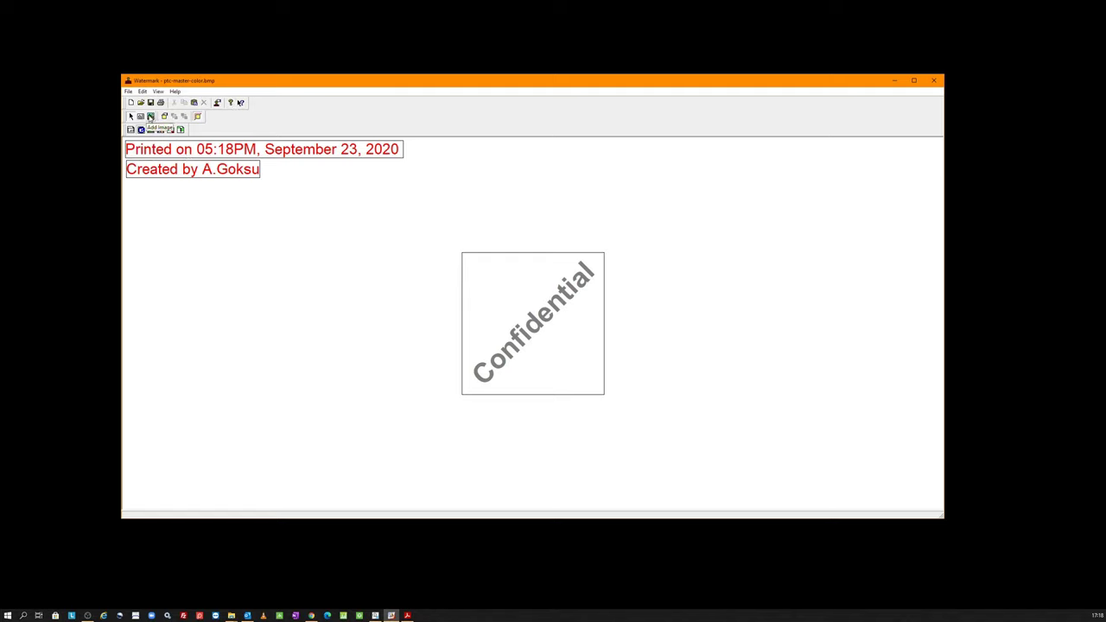
Step: Add an image to the watermark and load the ptc-master-color.bmp logo file
{"action": "left_click", "coordinate": [150, 116]}
{"action": "left_click", "coordinate": [193, 442]}
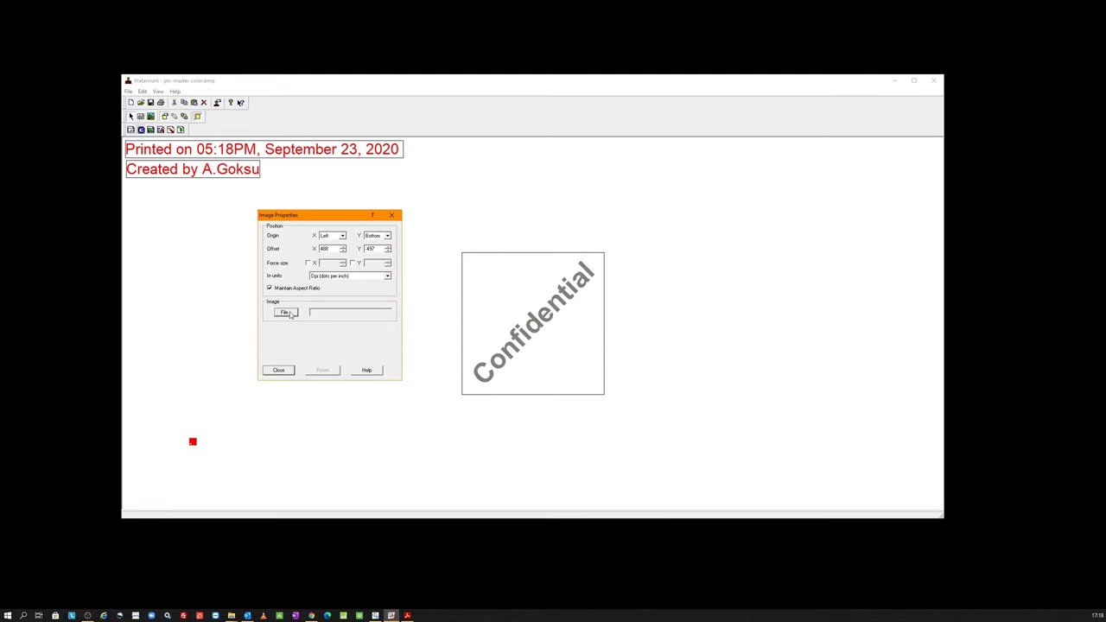
{"action": "left_click", "coordinate": [288, 313]}
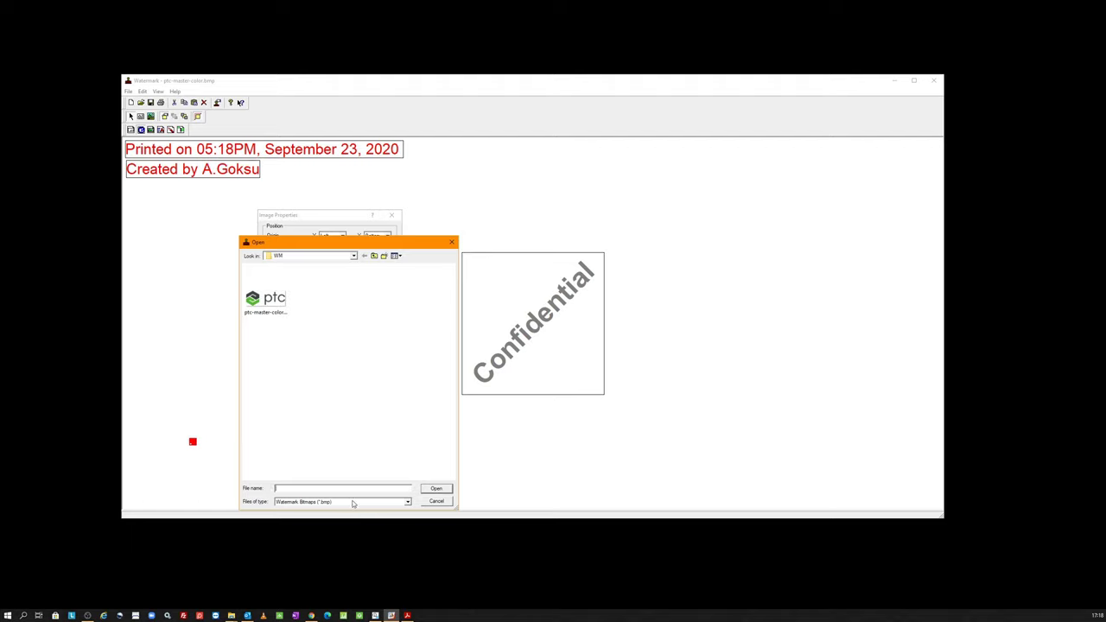
{"action": "left_click", "coordinate": [353, 502]}
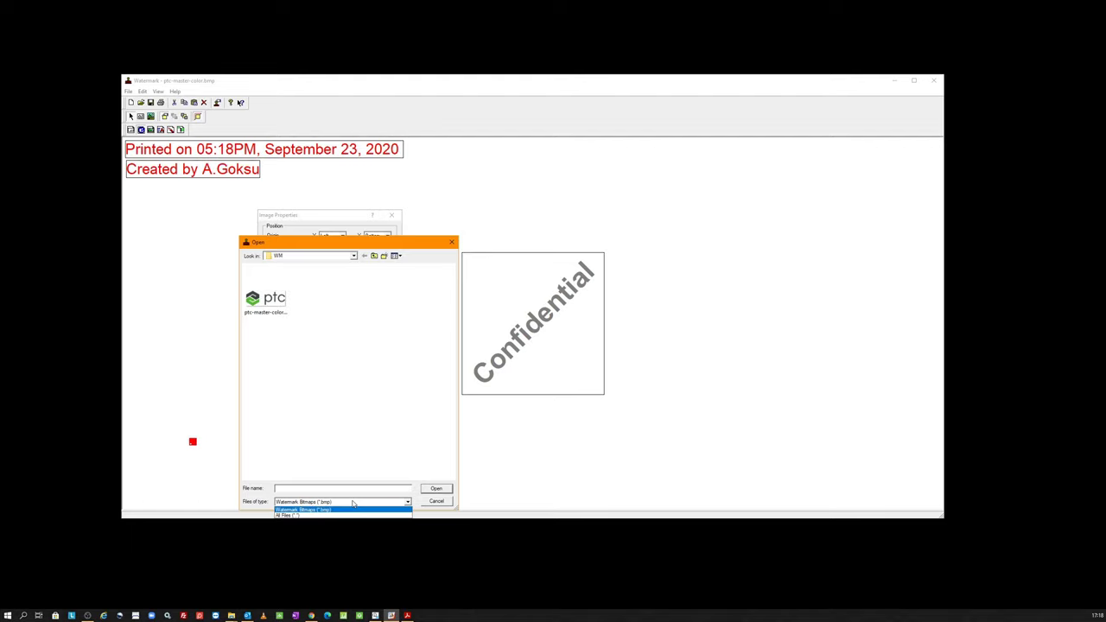
{"action": "left_click", "coordinate": [355, 436]}
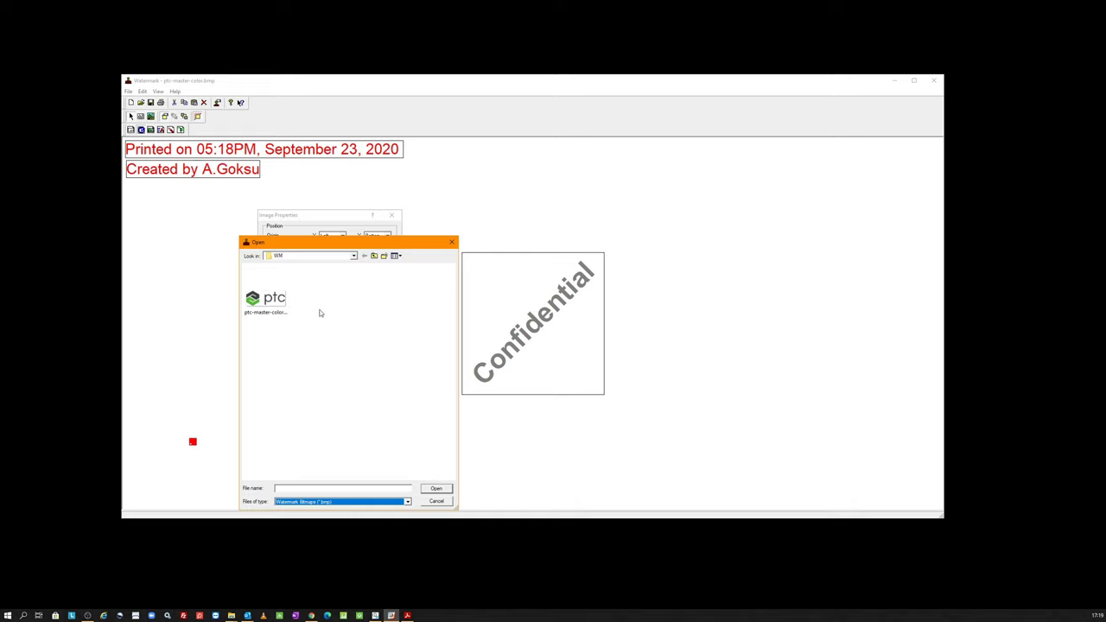
{"action": "left_click", "coordinate": [283, 301]}
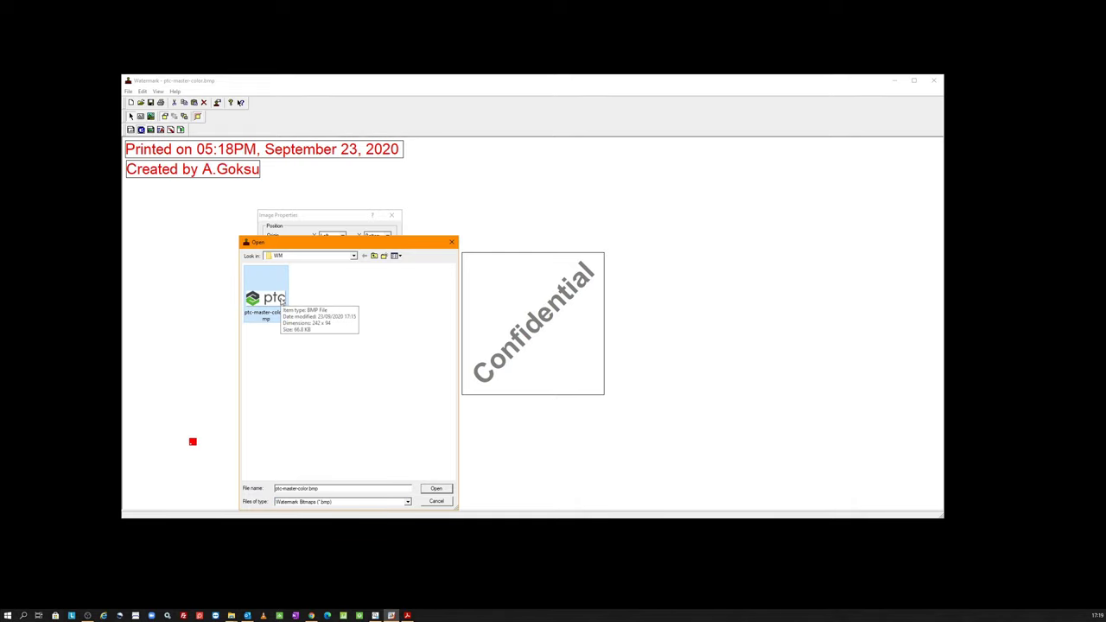
{"action": "double_click", "coordinate": [283, 300]}
{"action": "left_click_drag", "start_coordinate": [255, 422], "coordinate": [241, 443]}
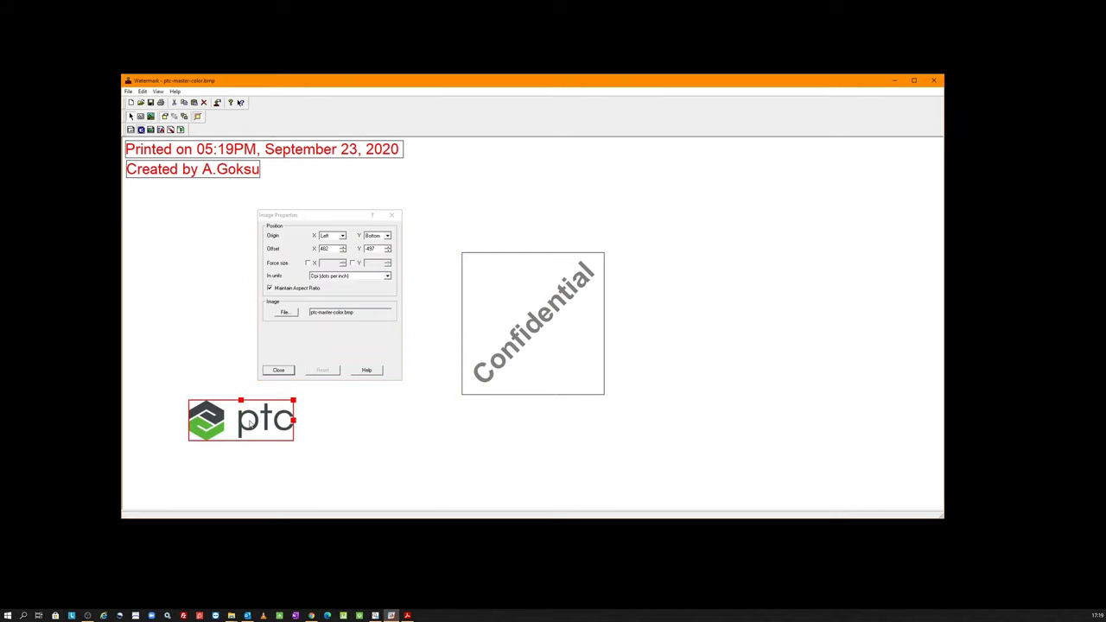
Step: Anchor the logo with Origin Left/Bottom and offsets X 10, Y -10
{"action": "left_click", "coordinate": [335, 237]}
{"action": "left_click", "coordinate": [335, 241]}
{"action": "left_click", "coordinate": [377, 236]}
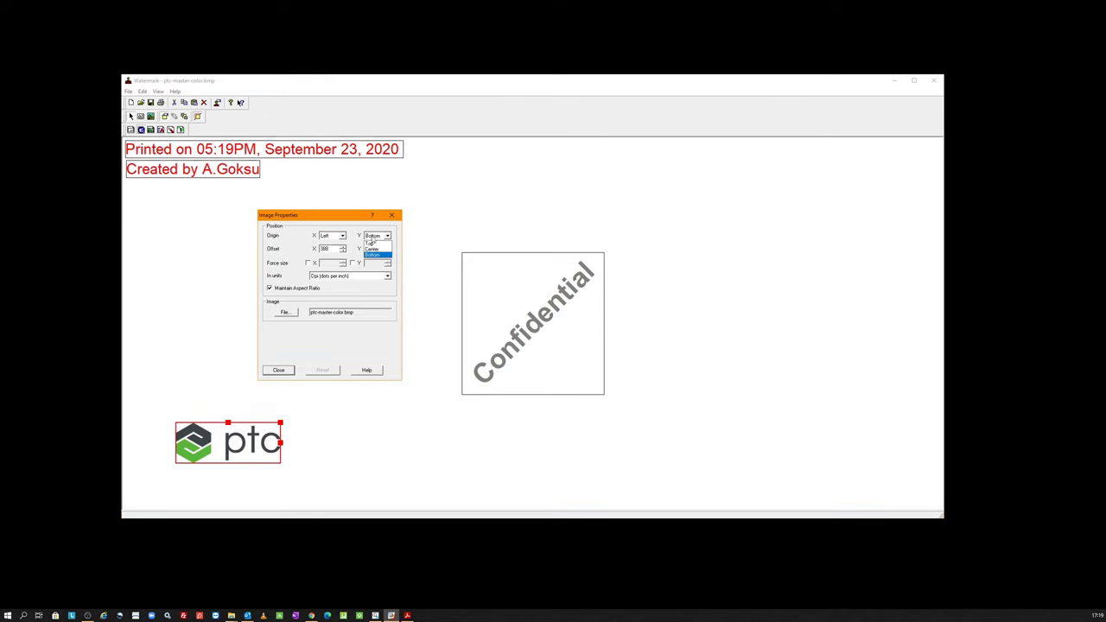
{"action": "left_click", "coordinate": [372, 257]}
{"action": "left_click", "coordinate": [336, 249]}
{"action": "type", "text": "0"}
{"action": "type", "text": "0"}
{"action": "key", "text": "Tab"}
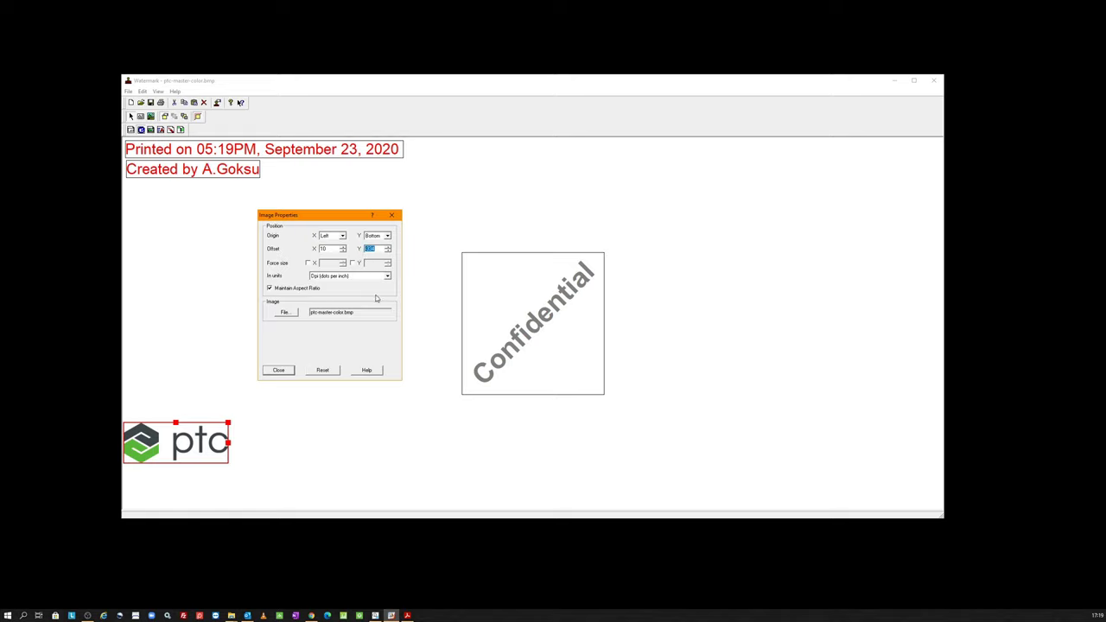
{"action": "type", "text": "-10"}
{"action": "left_click", "coordinate": [332, 249]}
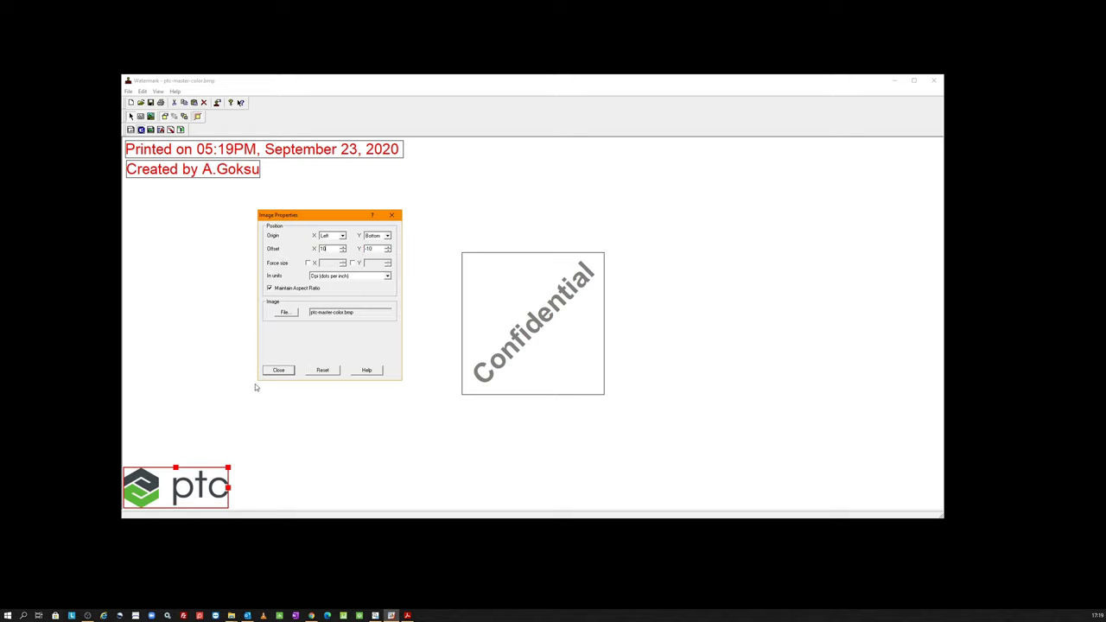
{"action": "left_click", "coordinate": [278, 370]}
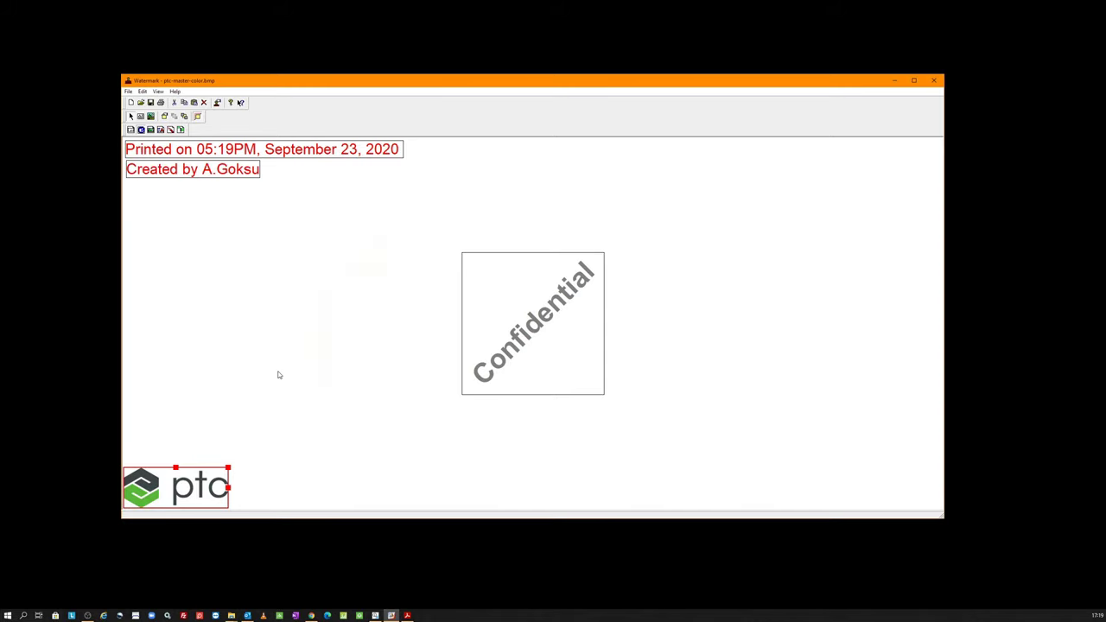
{"action": "left_click", "coordinate": [375, 289]}
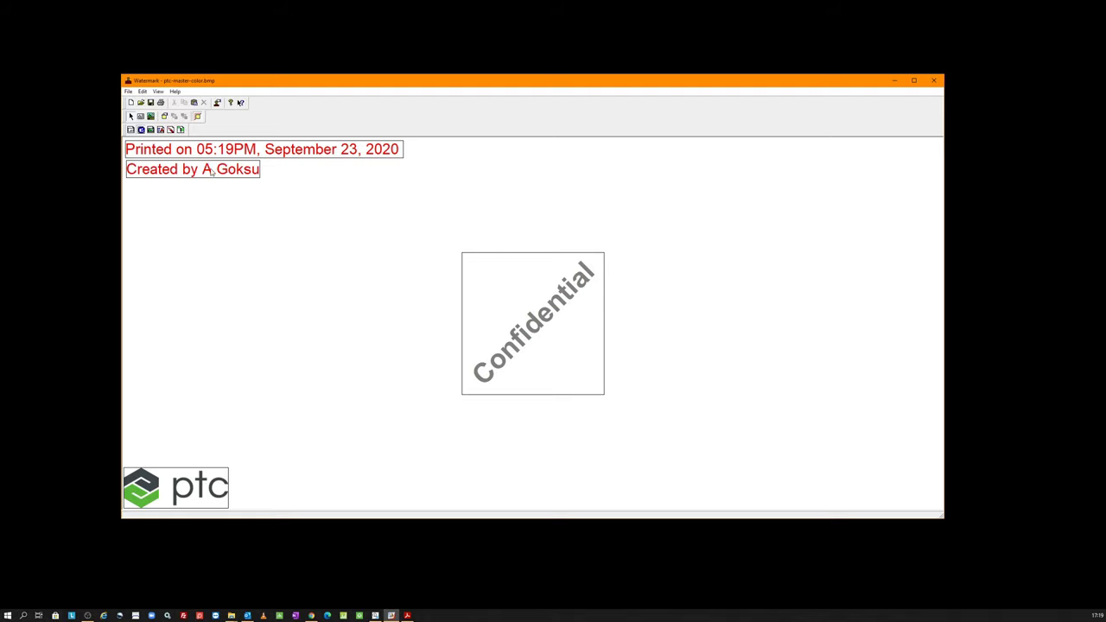
Step: Save the watermark under the new file name test_watermark.ini
{"action": "left_click", "coordinate": [128, 90]}
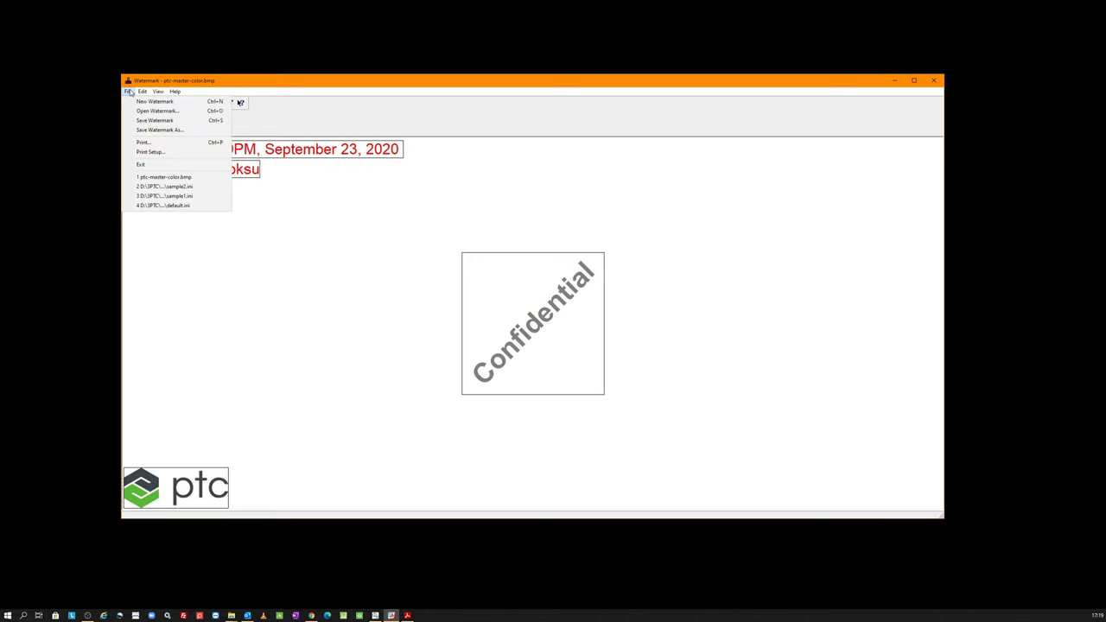
{"action": "left_click", "coordinate": [156, 130]}
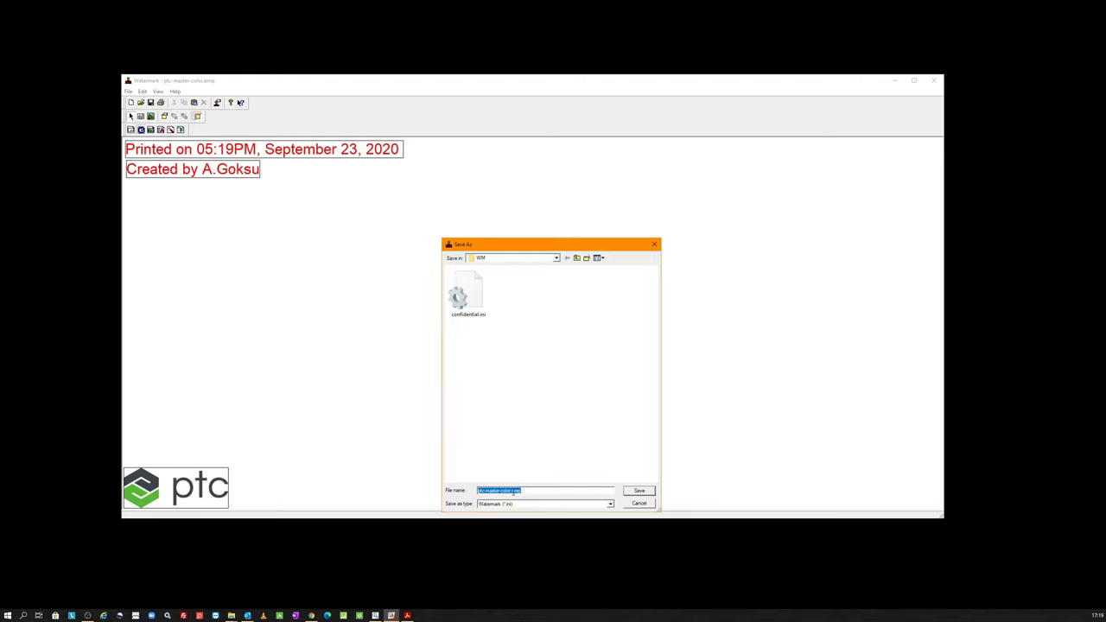
{"action": "left_click_drag", "start_coordinate": [512, 491], "coordinate": [464, 489]}
{"action": "left_click", "coordinate": [538, 440]}
{"action": "key", "text": "Delete"}
{"action": "key", "text": "Delete"}
{"action": "key", "text": "Delete"}
{"action": "key", "text": "Delete"}
{"action": "key", "text": "Delete"}
{"action": "key", "text": "Delete"}
{"action": "key", "text": "Delete"}
{"action": "key", "text": "Delete"}
{"action": "key", "text": "Delete"}
{"action": "key", "text": "Delete"}
{"action": "key", "text": "Delete"}
{"action": "key", "text": "Delete"}
{"action": "type", "text": "wat"}
{"action": "left_click", "coordinate": [638, 491]}
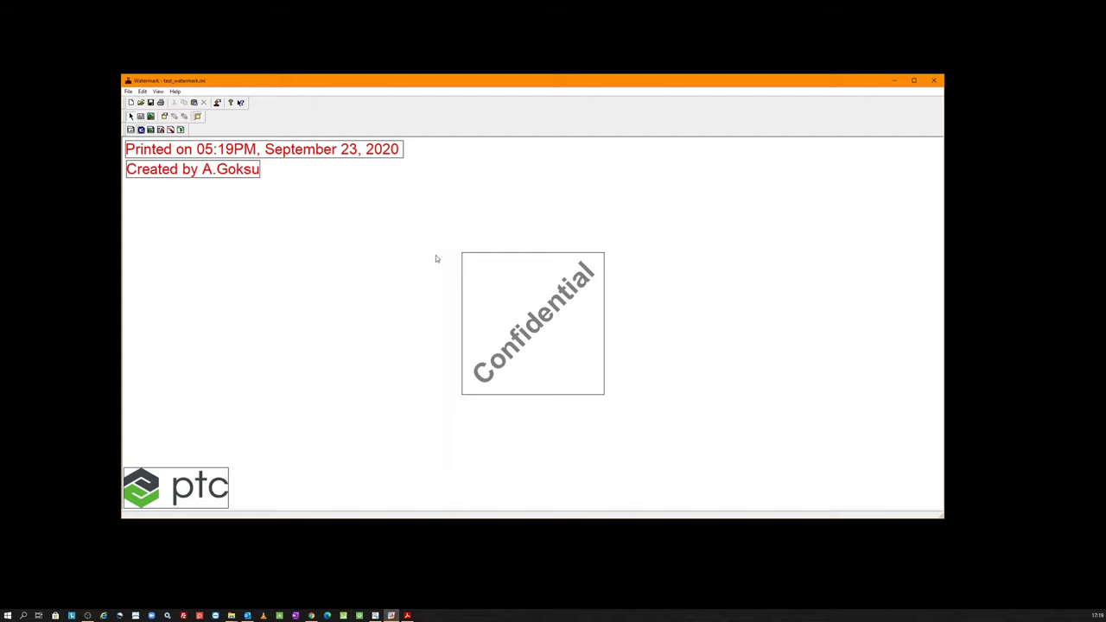
{"action": "left_click", "coordinate": [239, 607]}
{"action": "left_click", "coordinate": [264, 578]}
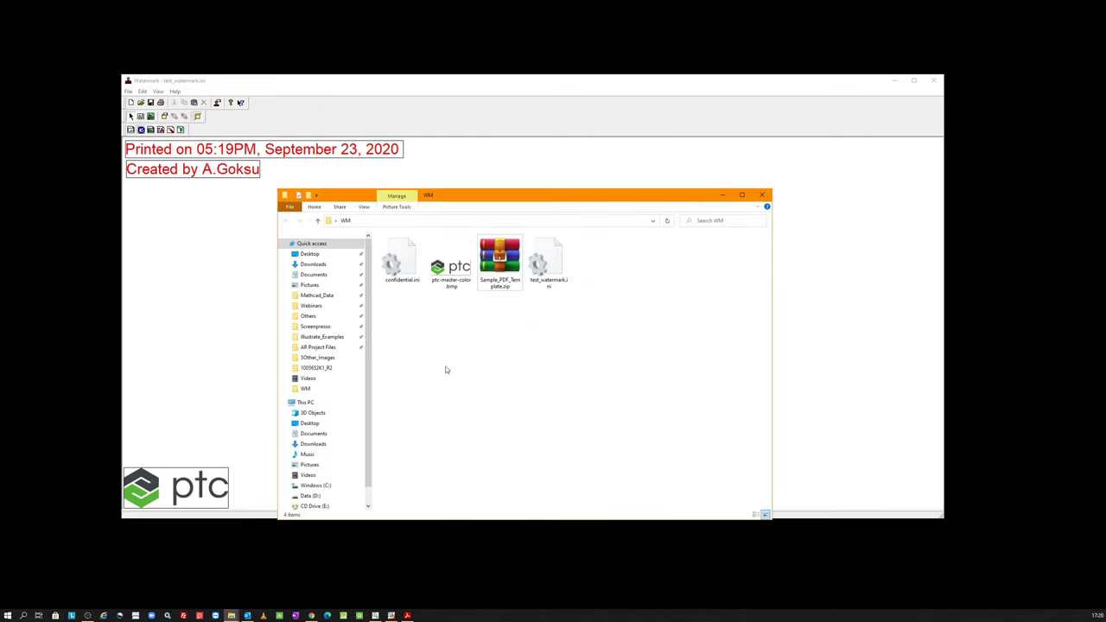
{"action": "left_click", "coordinate": [550, 275]}
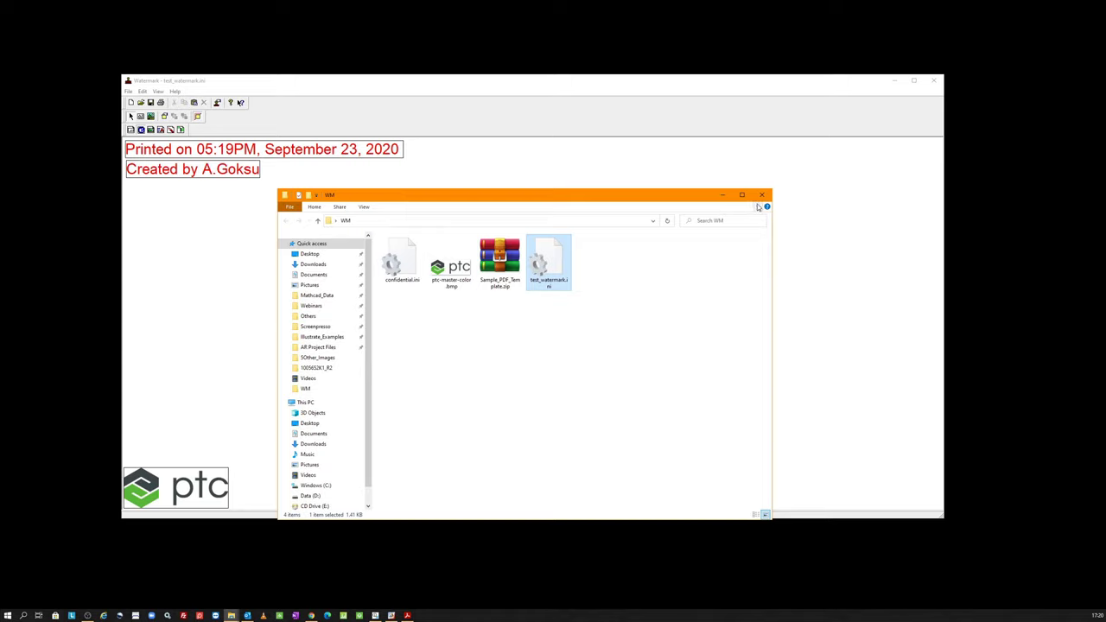
{"action": "left_click", "coordinate": [718, 197]}
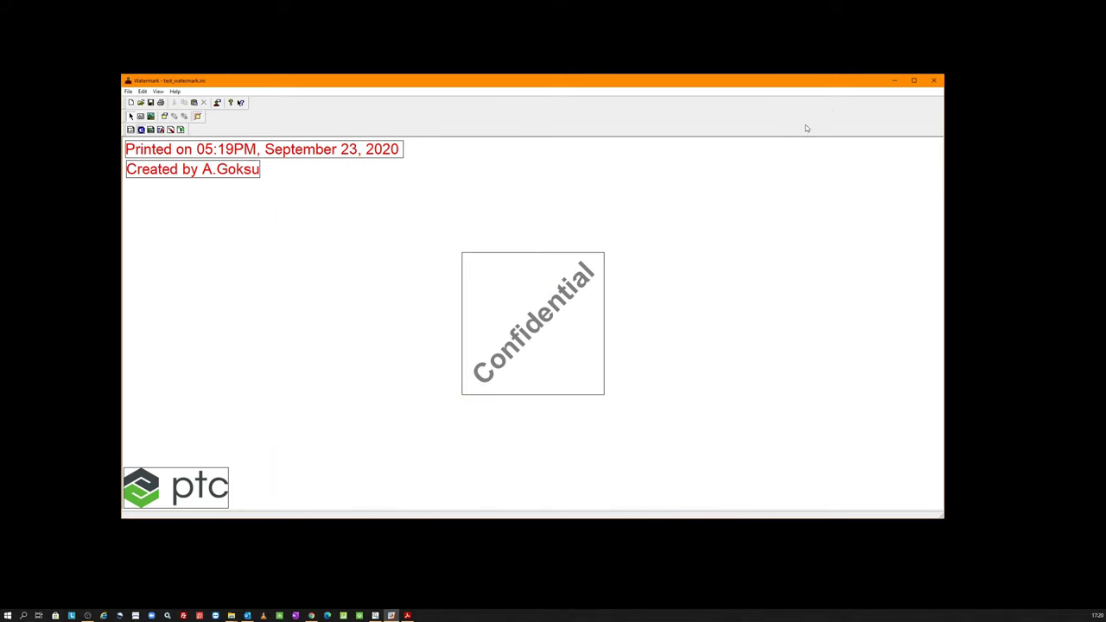
Step: Close the watermark editor and open the Watermarks page of Creo Illustrate Options
{"action": "left_click", "coordinate": [934, 81]}
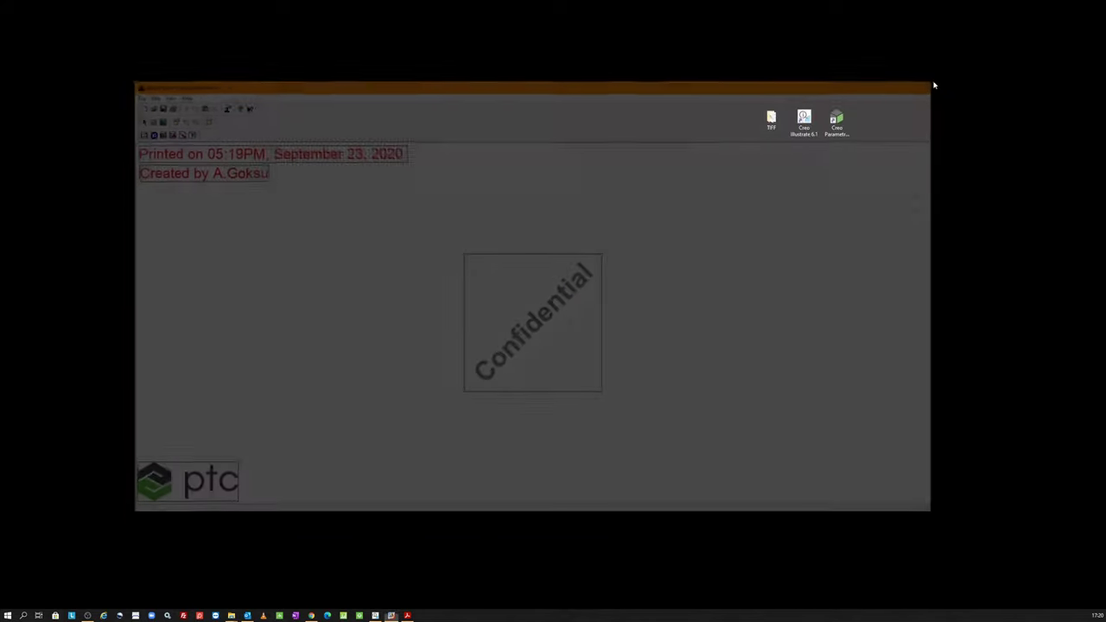
{"action": "left_click", "coordinate": [375, 614]}
{"action": "left_click", "coordinate": [12, 18]}
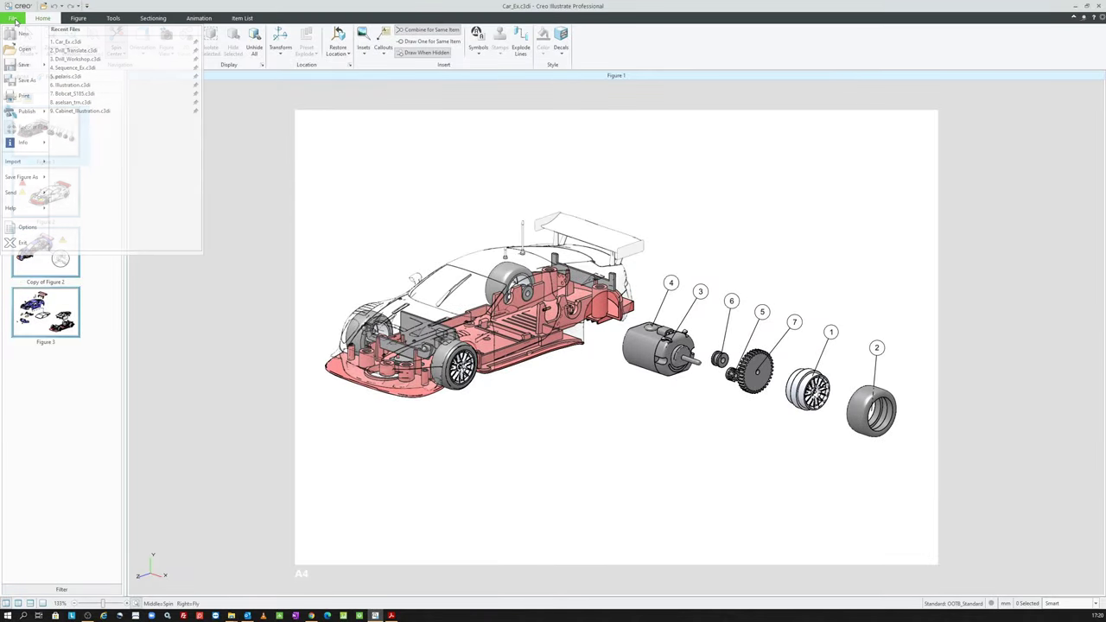
{"action": "left_click", "coordinate": [21, 230]}
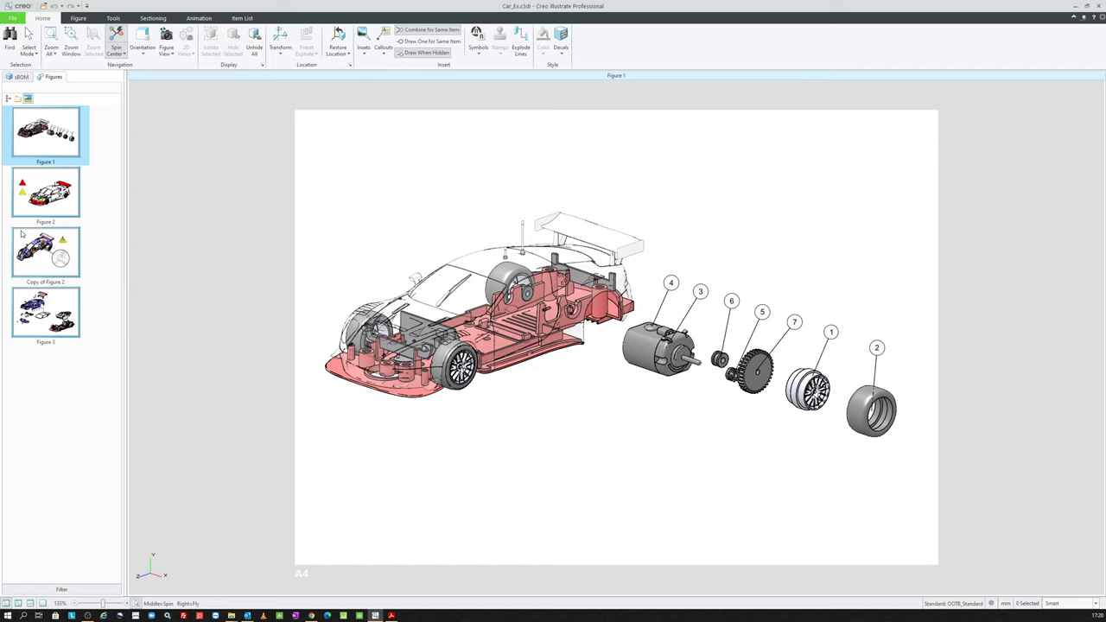
{"action": "left_click", "coordinate": [397, 218]}
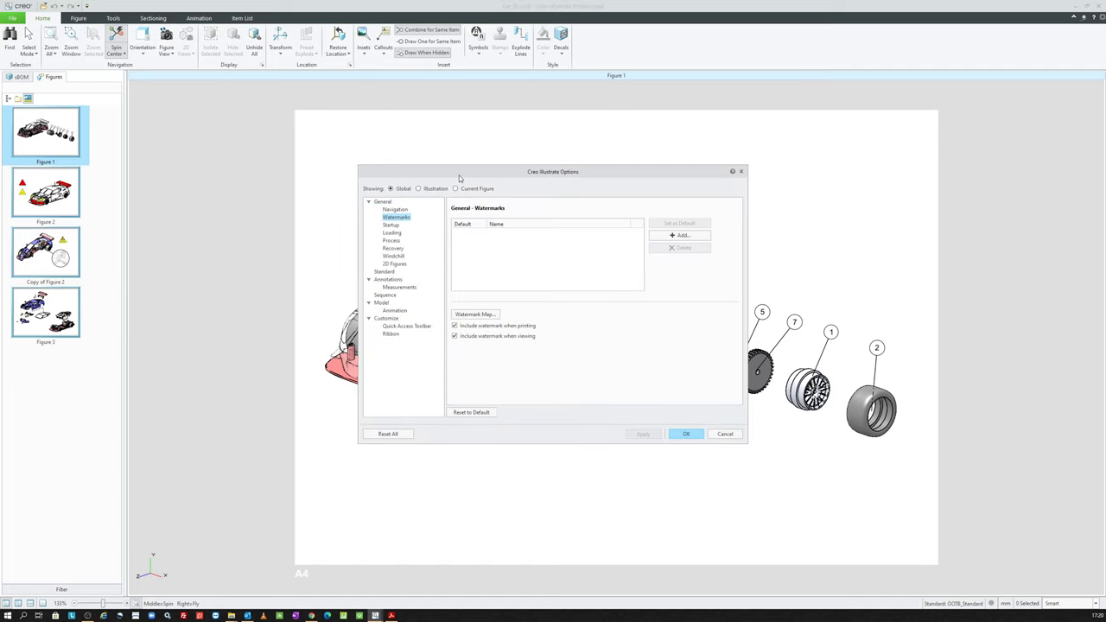
{"action": "left_click_drag", "start_coordinate": [461, 179], "coordinate": [433, 174]}
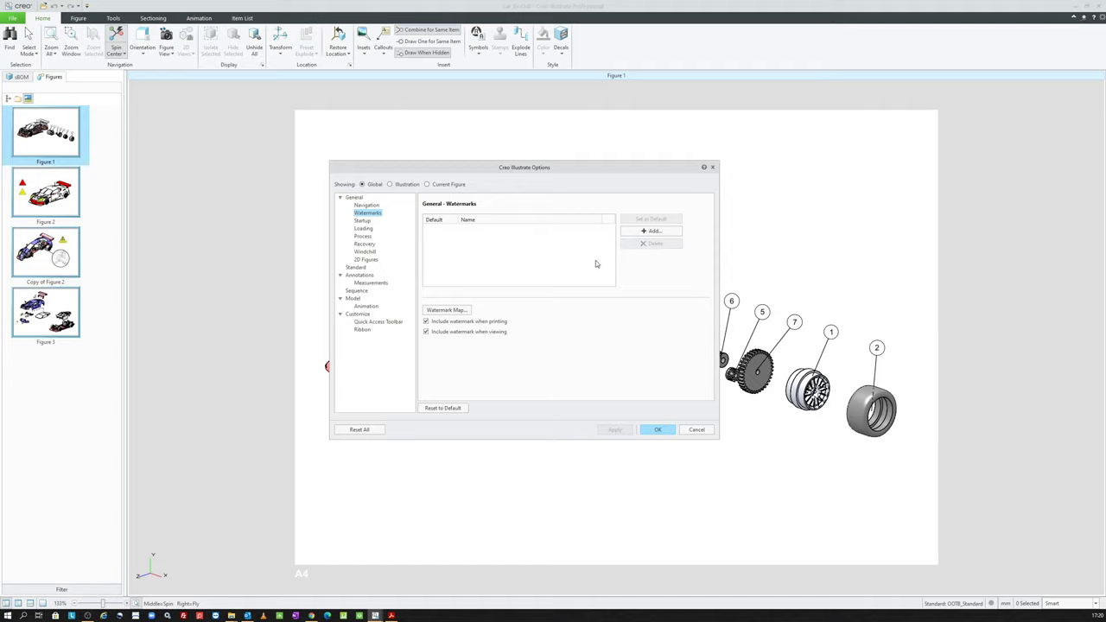
Step: Add test_watermark.ini as a new watermark and make it the default
{"action": "left_click", "coordinate": [654, 232]}
{"action": "type", "text": "test_wm"}
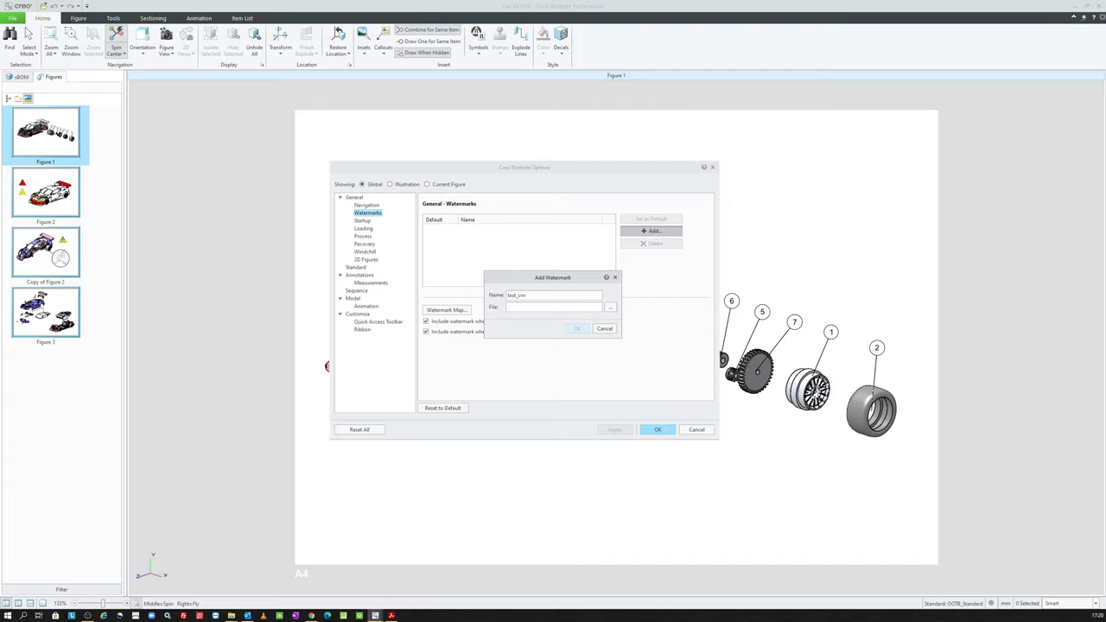
{"action": "left_click", "coordinate": [612, 308]}
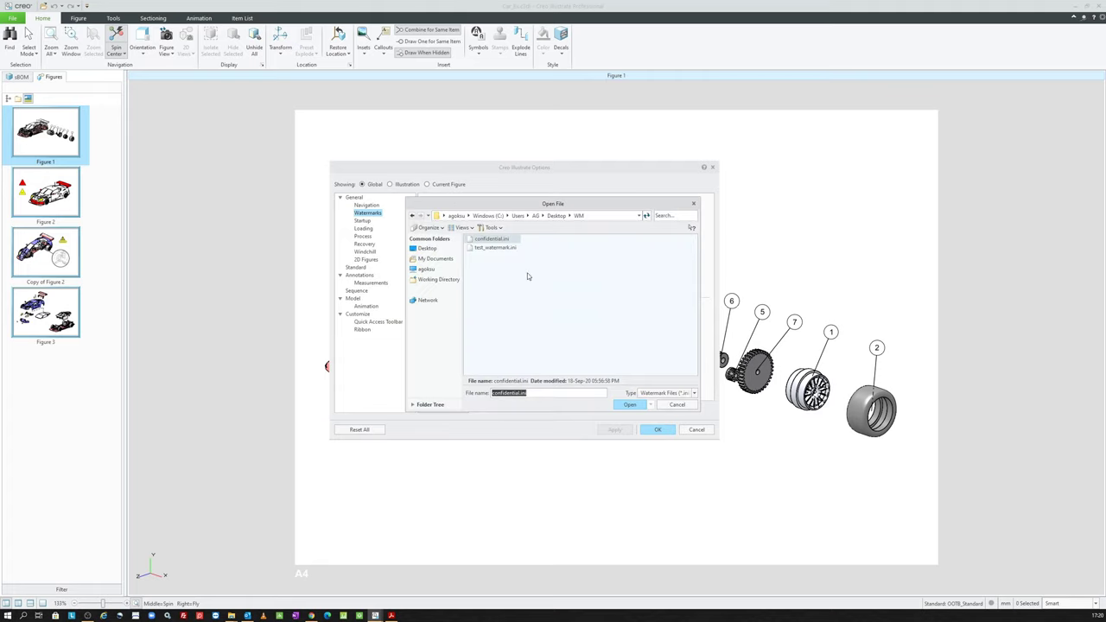
{"action": "double_click", "coordinate": [497, 249]}
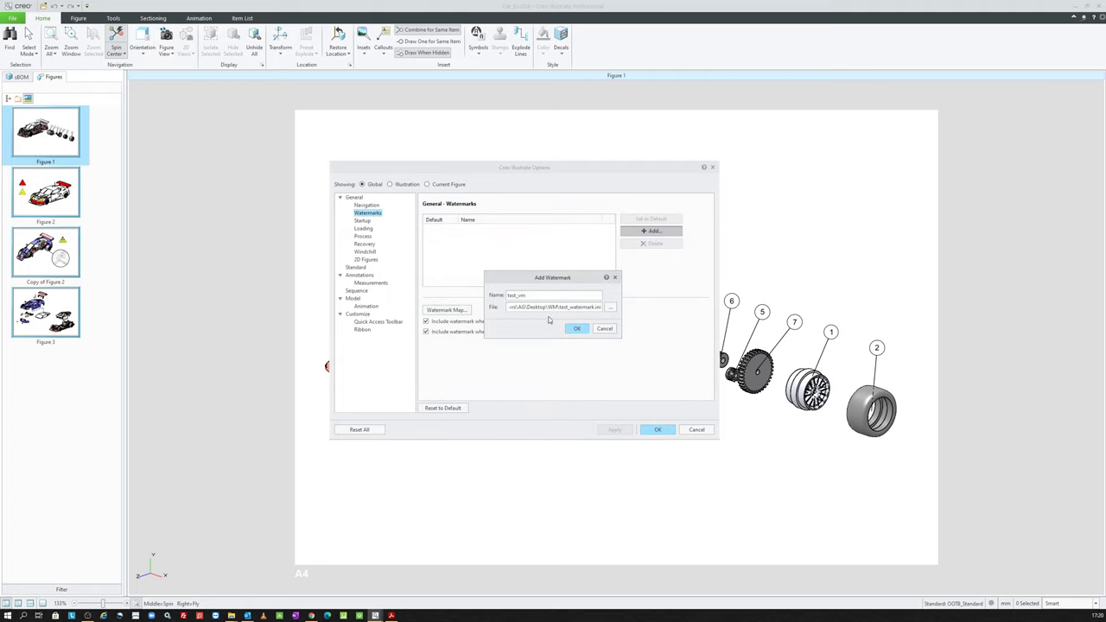
{"action": "left_click", "coordinate": [576, 328]}
{"action": "left_click", "coordinate": [450, 228]}
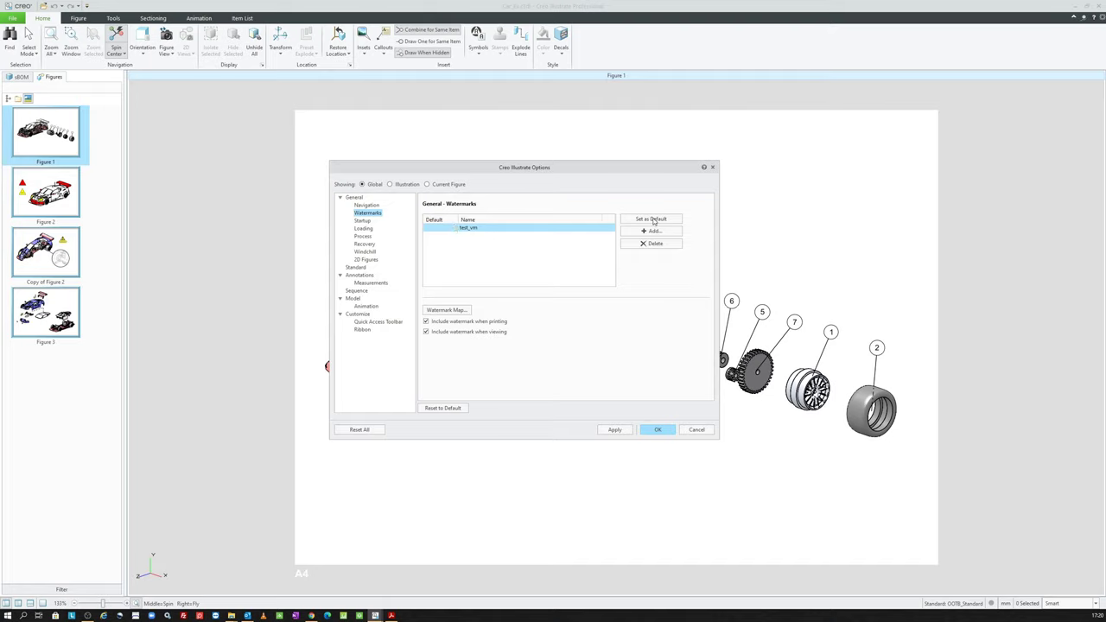
{"action": "left_click", "coordinate": [649, 221]}
Step: Set the watermark to be included when viewing as well as printing
{"action": "left_click", "coordinate": [468, 331]}
{"action": "mouse_move", "coordinate": [507, 170]}
{"action": "left_mouse_down"}
{"action": "mouse_move", "coordinate": [234, 158]}
{"action": "mouse_move", "coordinate": [204, 169]}
{"action": "left_mouse_up"}
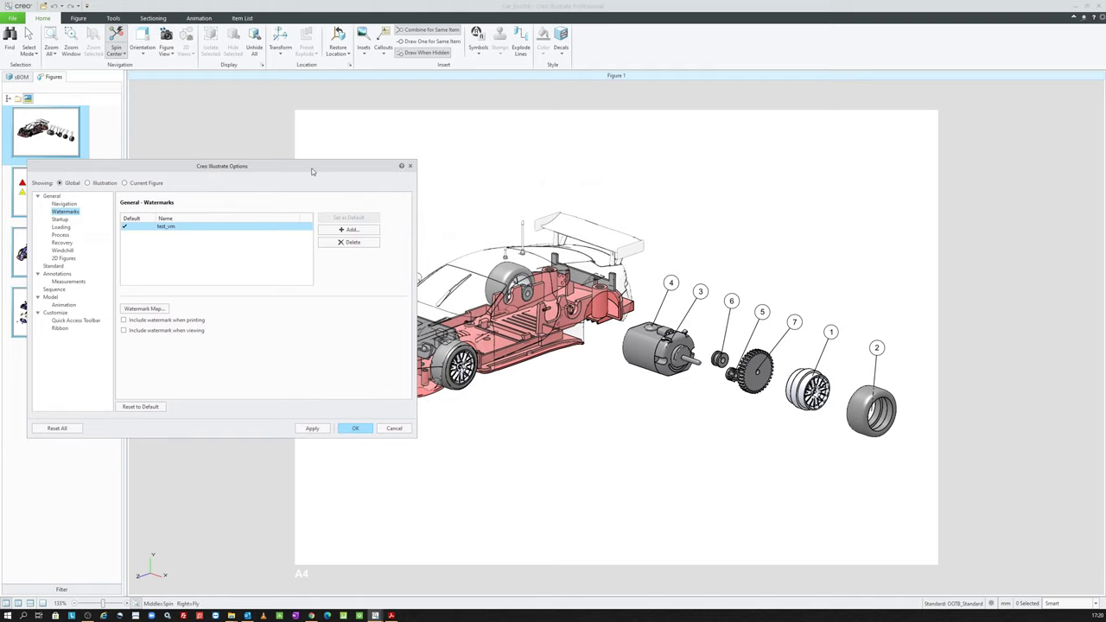
{"action": "left_click_drag", "start_coordinate": [313, 171], "coordinate": [646, 169]}
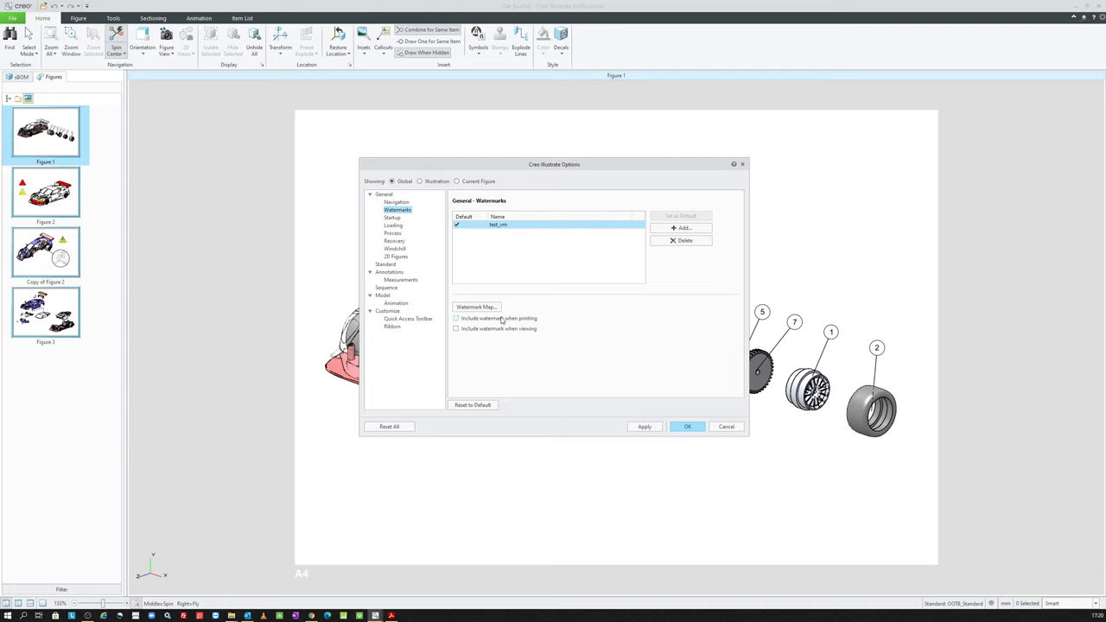
Step: Apply the test_wm watermark and check it on Figure 2, Copy of Figure 2, Figure 3 and Figure 1
{"action": "left_click", "coordinate": [643, 428]}
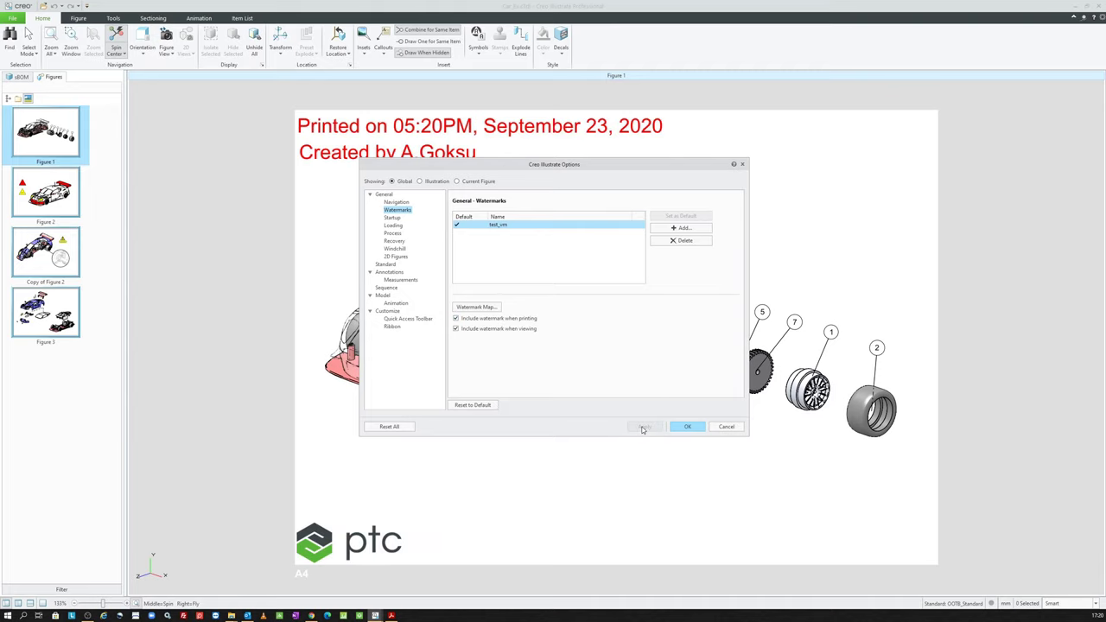
{"action": "left_click", "coordinate": [686, 426]}
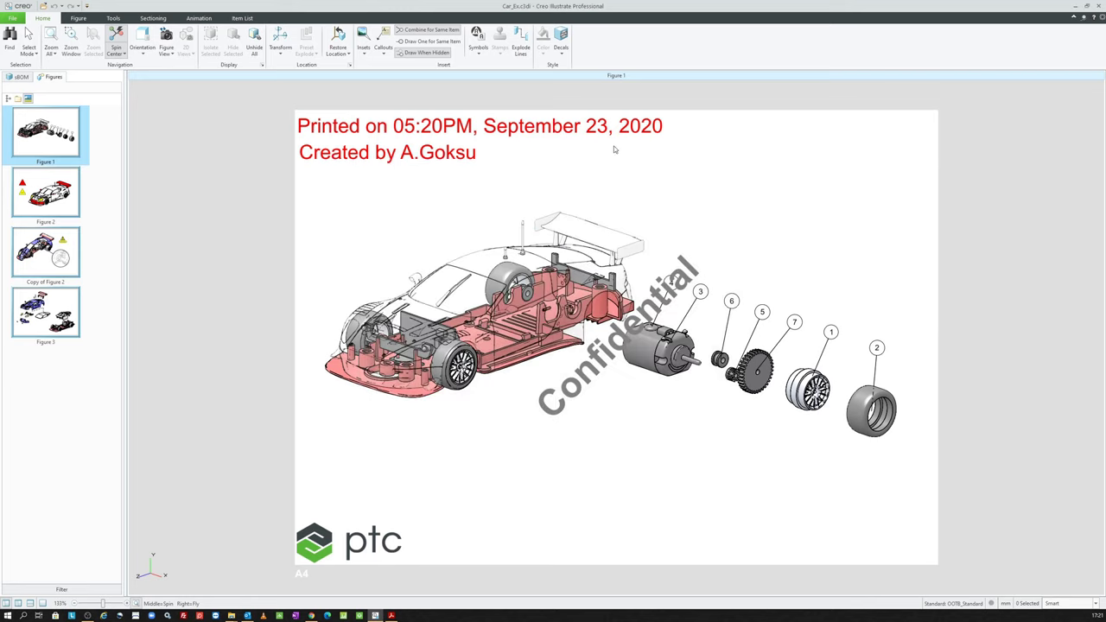
{"action": "scroll", "coordinate": [553, 233], "scroll_direction": "down", "scroll_amount": 3}
{"action": "scroll", "coordinate": [540, 244], "scroll_direction": "up", "scroll_amount": 3}
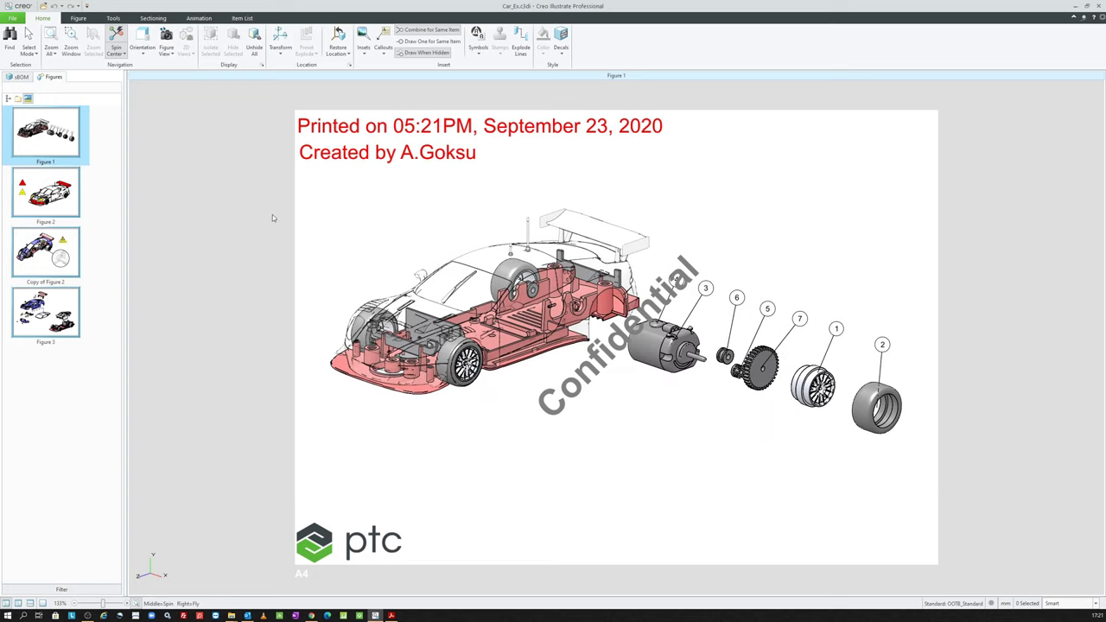
{"action": "left_click", "coordinate": [56, 197]}
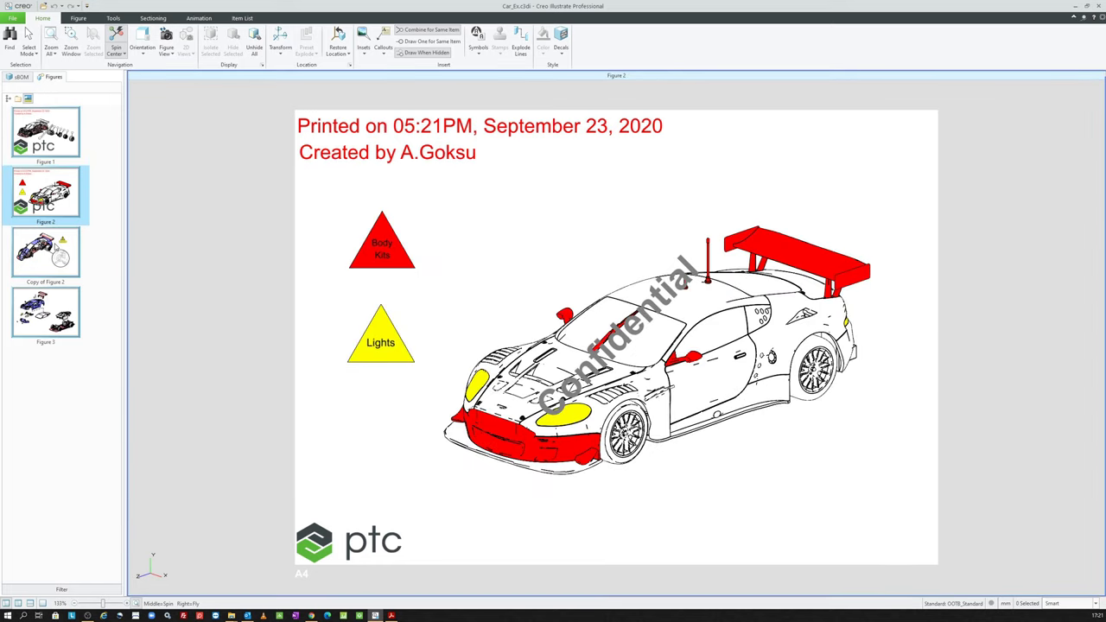
{"action": "left_click", "coordinate": [57, 249]}
{"action": "left_click", "coordinate": [52, 305]}
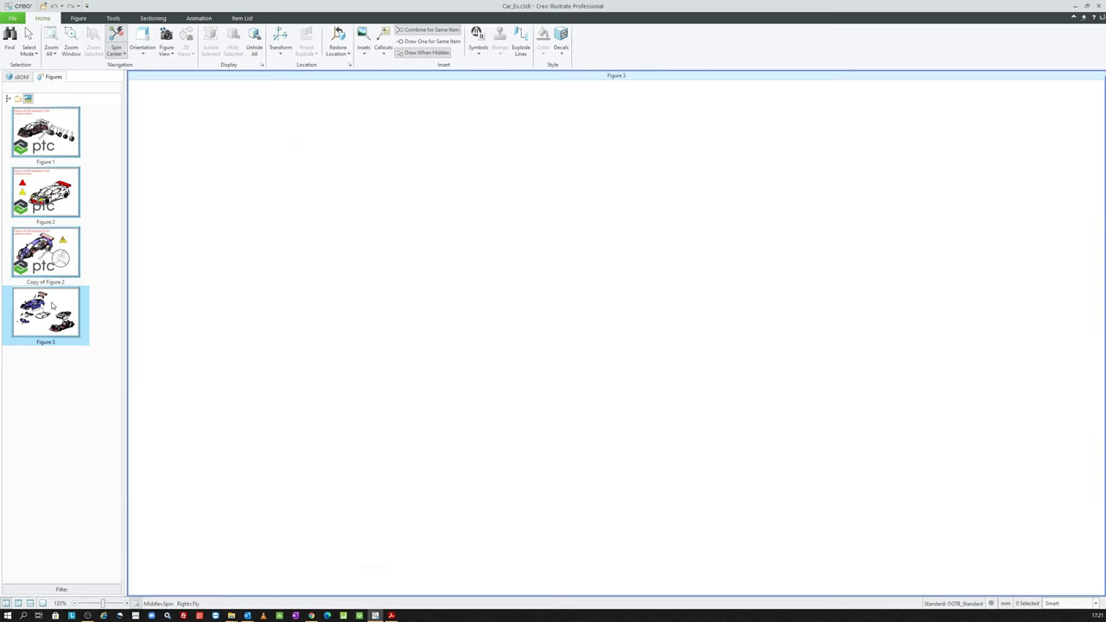
{"action": "left_click", "coordinate": [57, 137]}
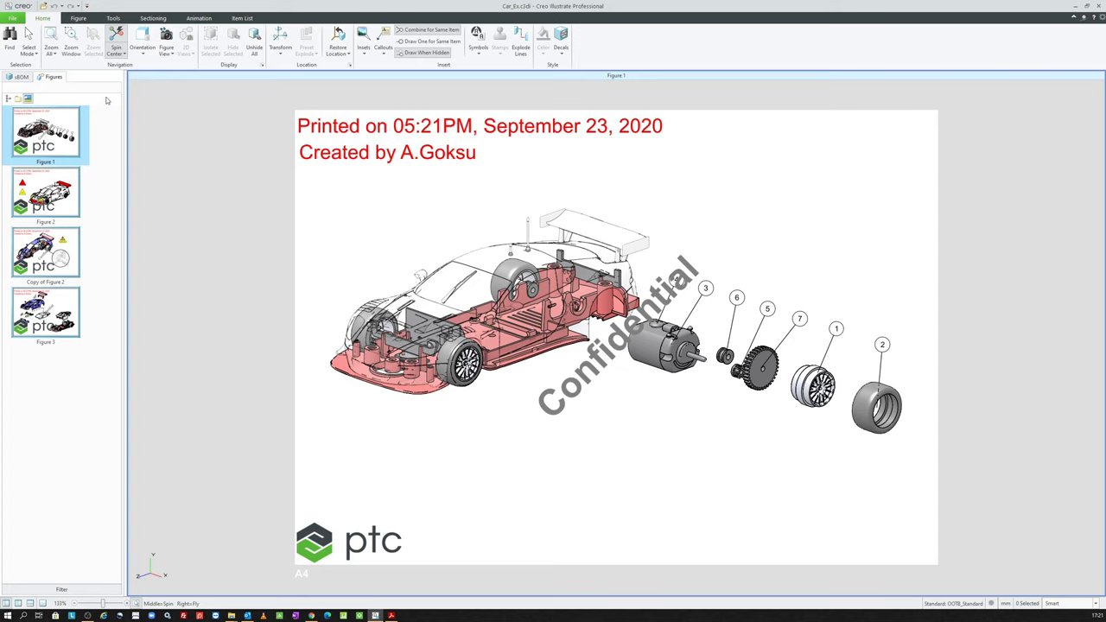
Step: Start Publish and View, cancel the PVZ dialog, then open File > Publish > Settings
{"action": "left_click", "coordinate": [12, 17]}
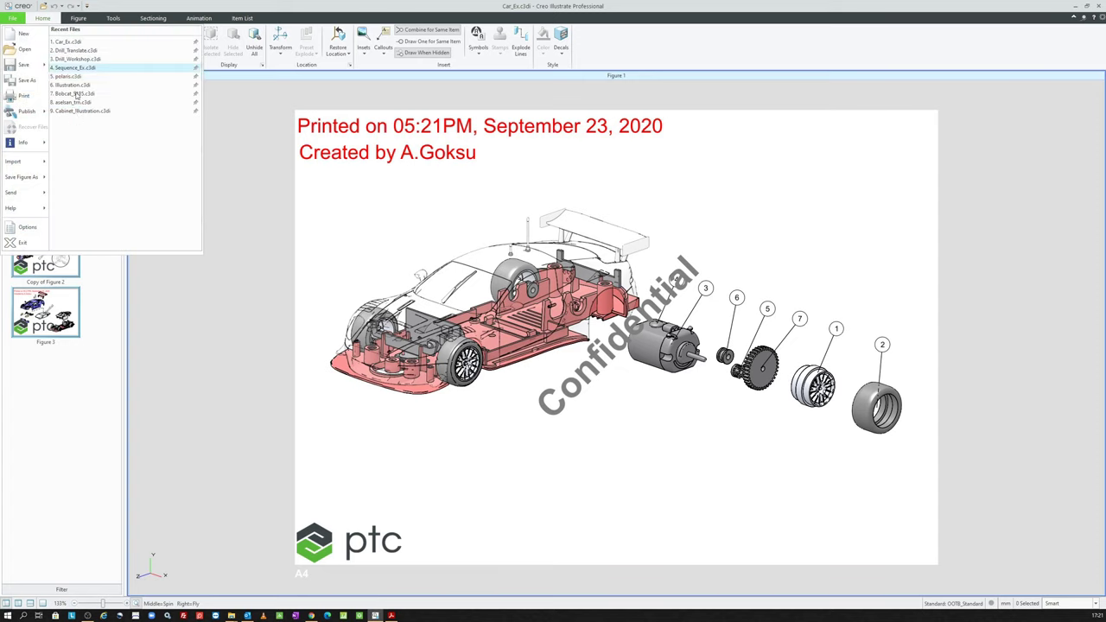
{"action": "left_click", "coordinate": [25, 115]}
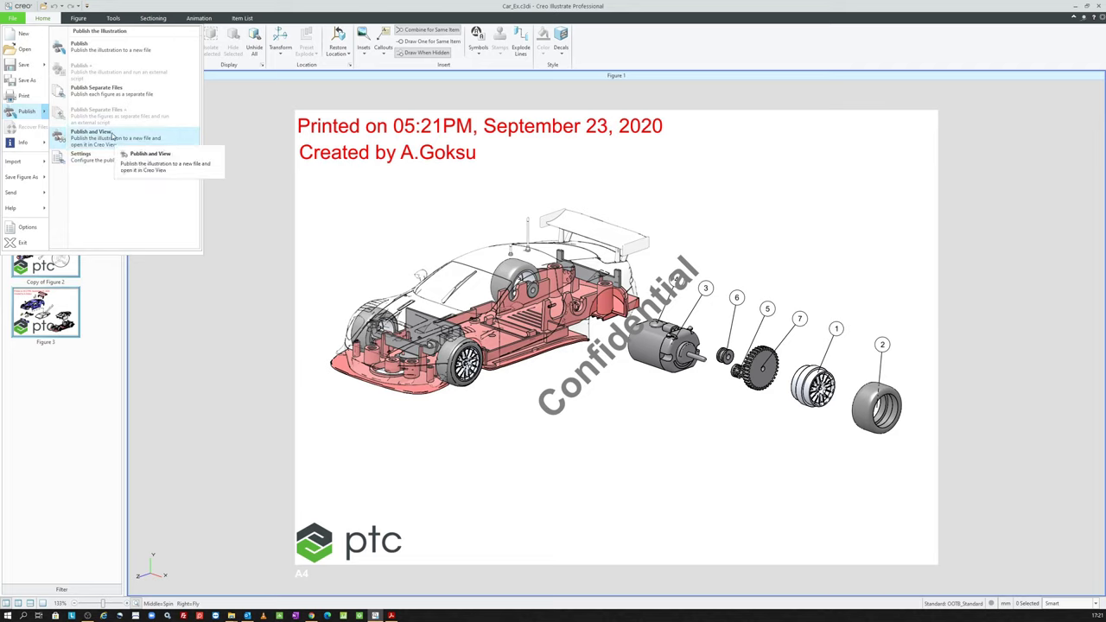
{"action": "left_click", "coordinate": [118, 136]}
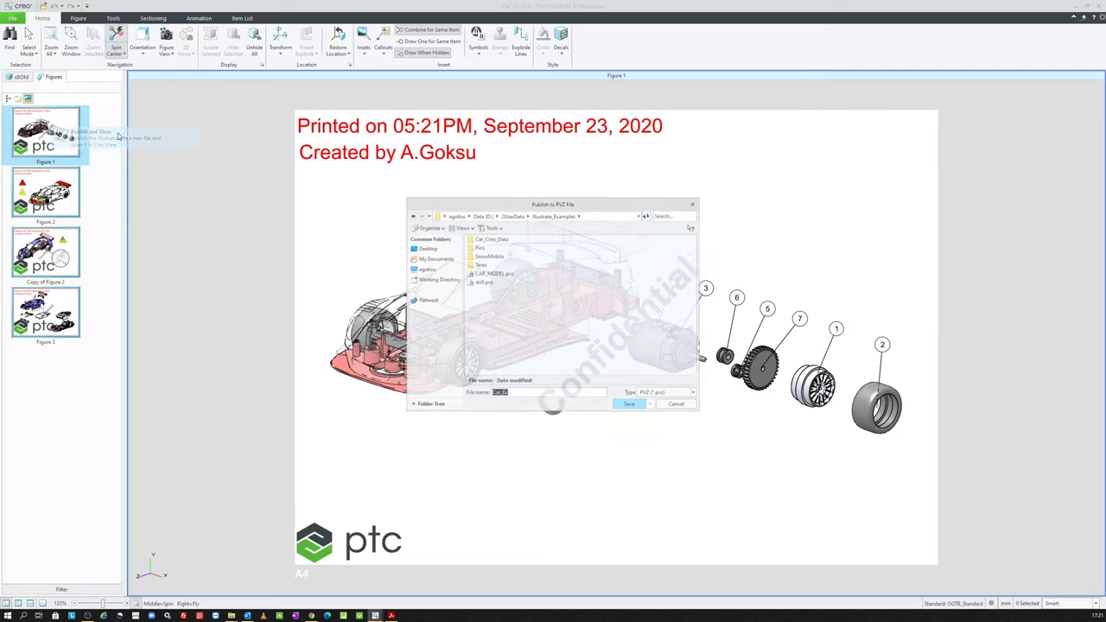
{"action": "left_click", "coordinate": [676, 405]}
{"action": "left_click", "coordinate": [14, 18]}
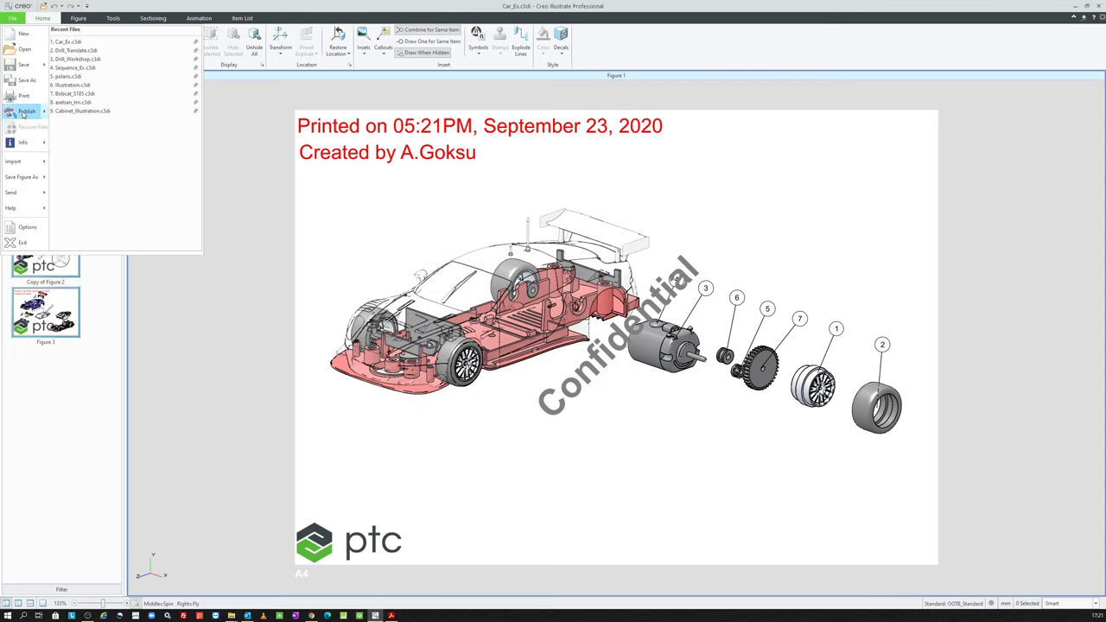
{"action": "left_click", "coordinate": [26, 111]}
{"action": "left_click", "coordinate": [87, 160]}
Step: Edit the IM publish option to output TIFF at 80 pixels per centimetre
{"action": "left_click", "coordinate": [464, 431]}
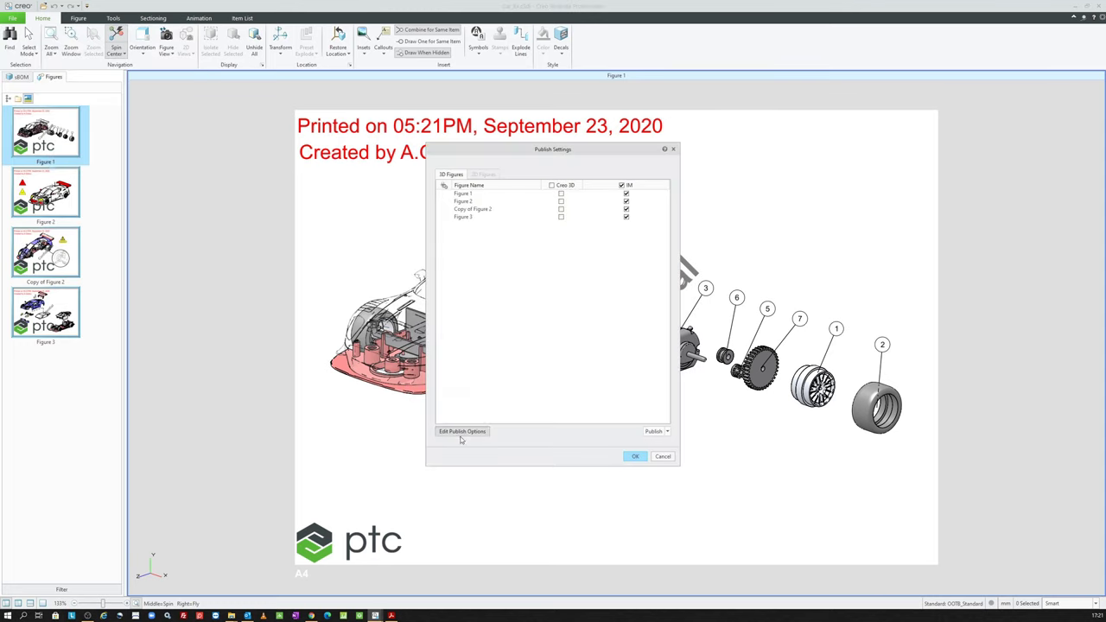
{"action": "left_click", "coordinate": [614, 237]}
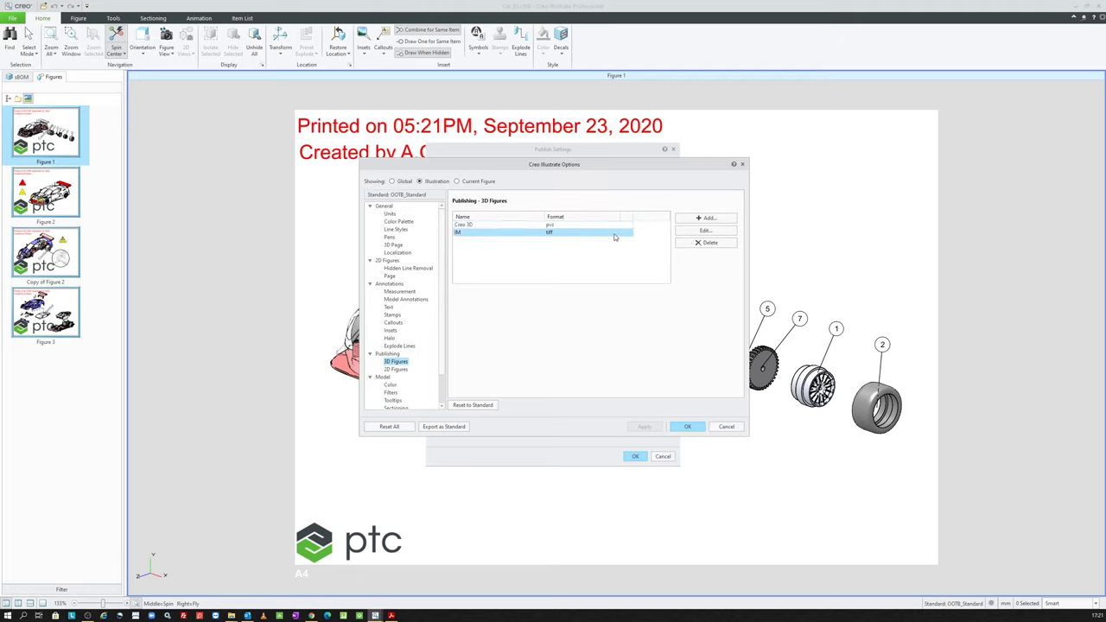
{"action": "left_click", "coordinate": [688, 232]}
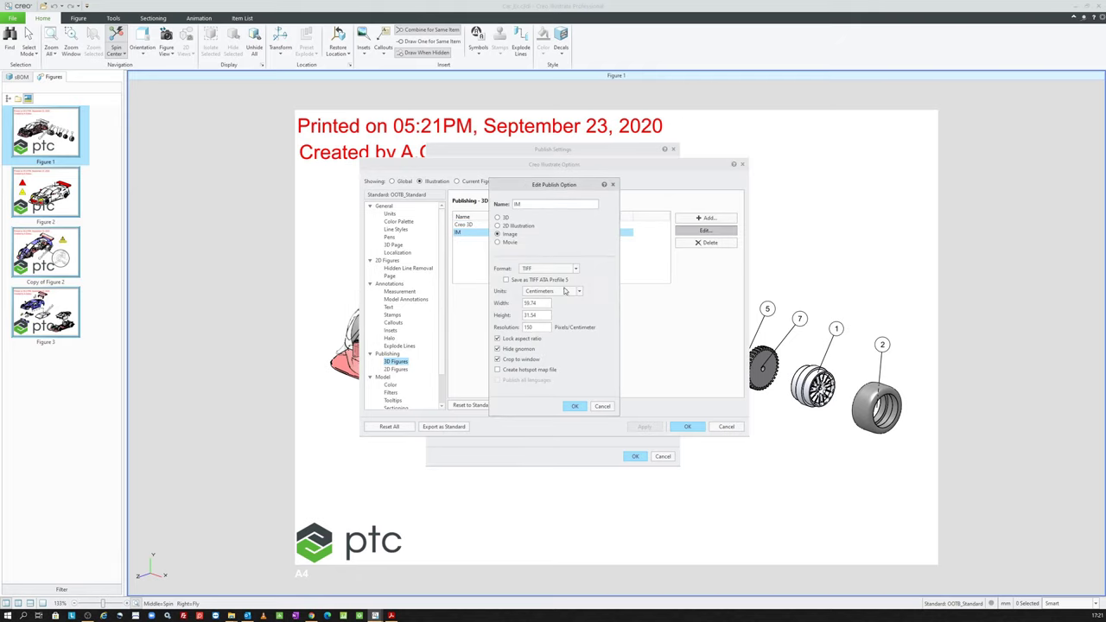
{"action": "double_click", "coordinate": [542, 328]}
{"action": "left_click", "coordinate": [576, 407]}
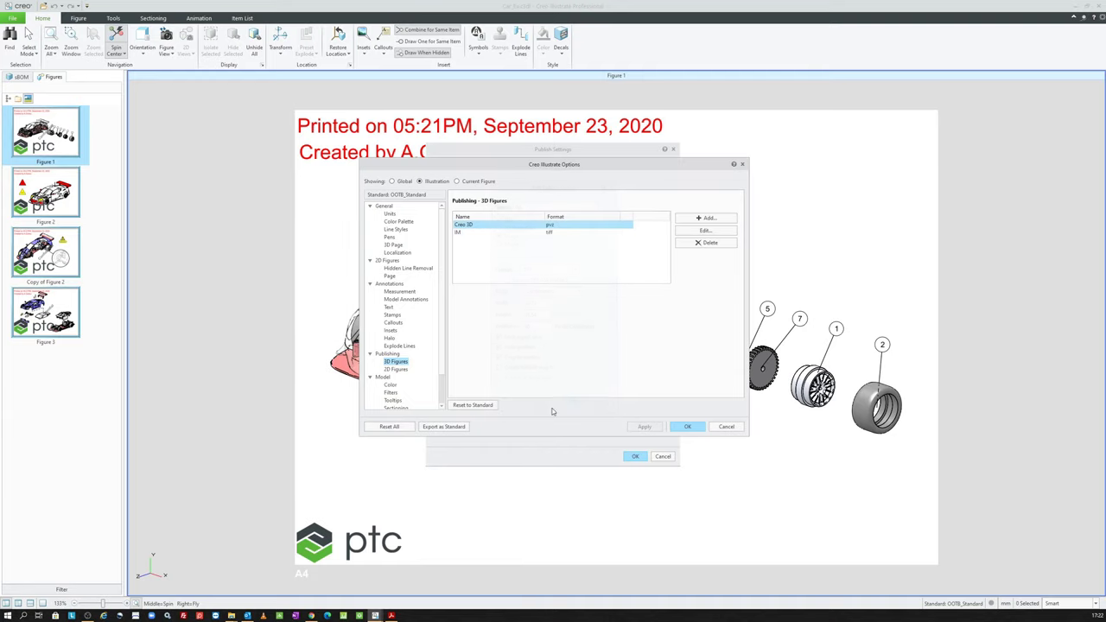
{"action": "left_click", "coordinate": [692, 426]}
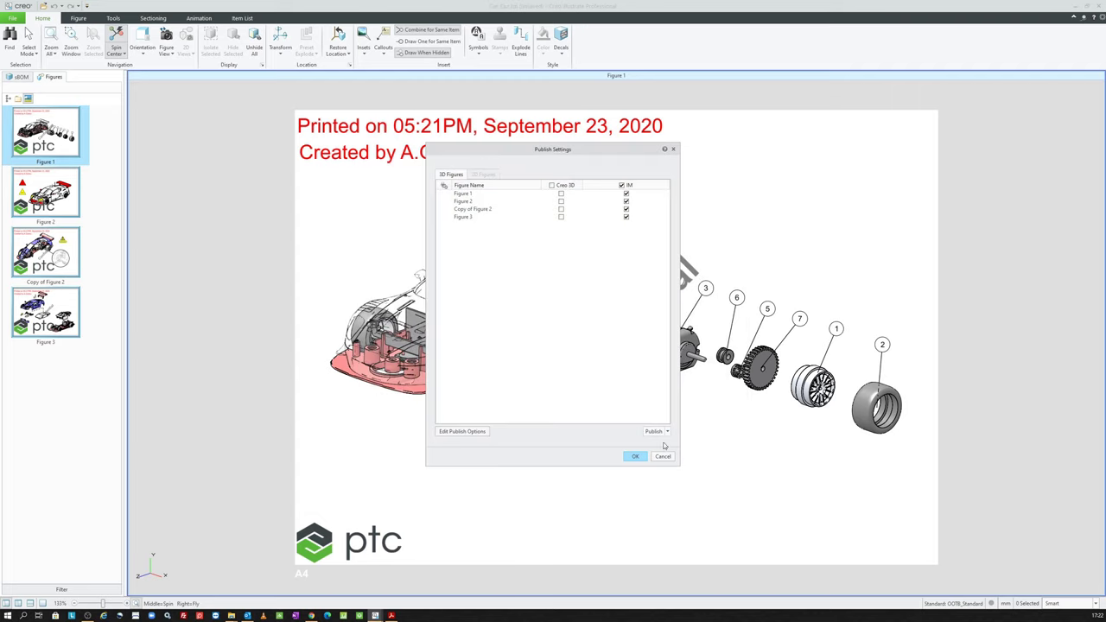
Step: Publish the figures as separate files into a new tiff_2 folder under Desktop\TIFF
{"action": "left_click", "coordinate": [667, 431]}
{"action": "left_click", "coordinate": [671, 460]}
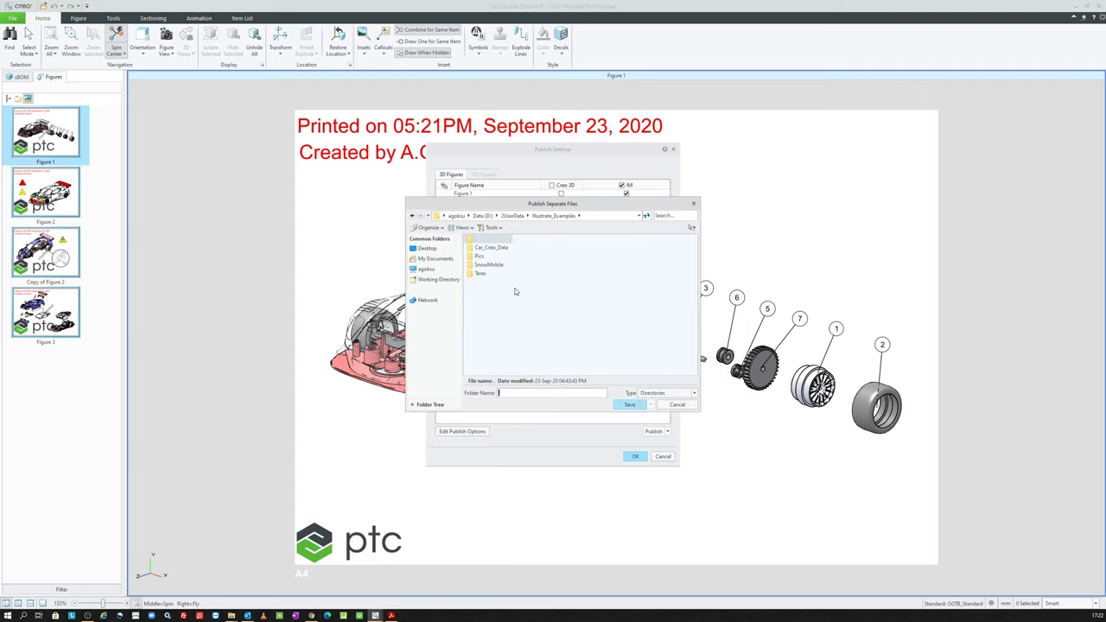
{"action": "left_click", "coordinate": [427, 248]}
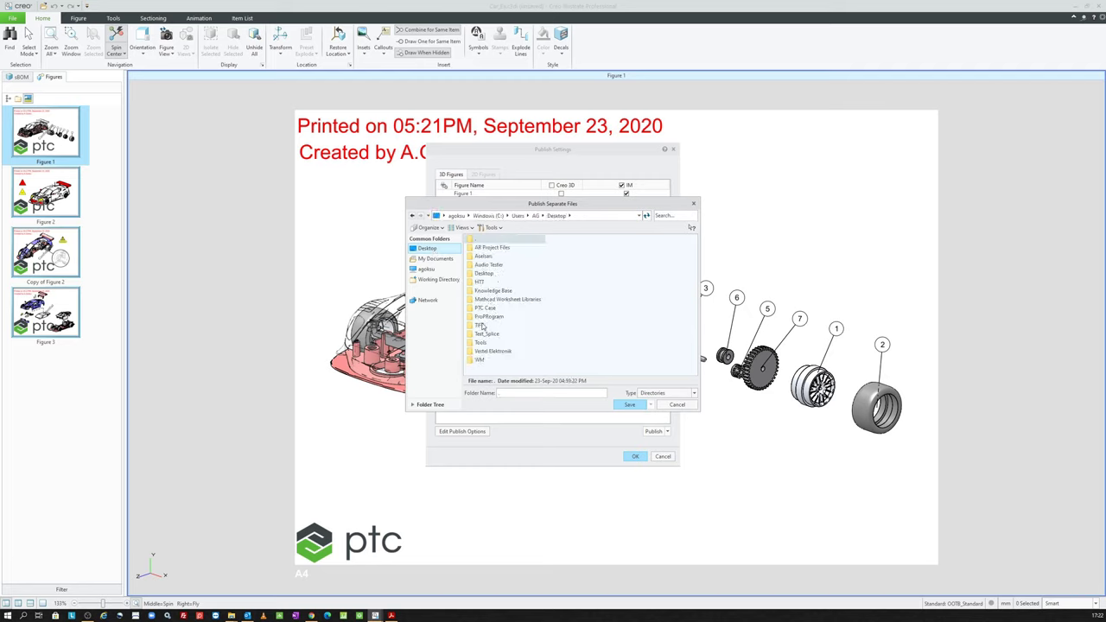
{"action": "double_click", "coordinate": [482, 325]}
{"action": "right_click", "coordinate": [507, 289]}
{"action": "left_click", "coordinate": [532, 320]}
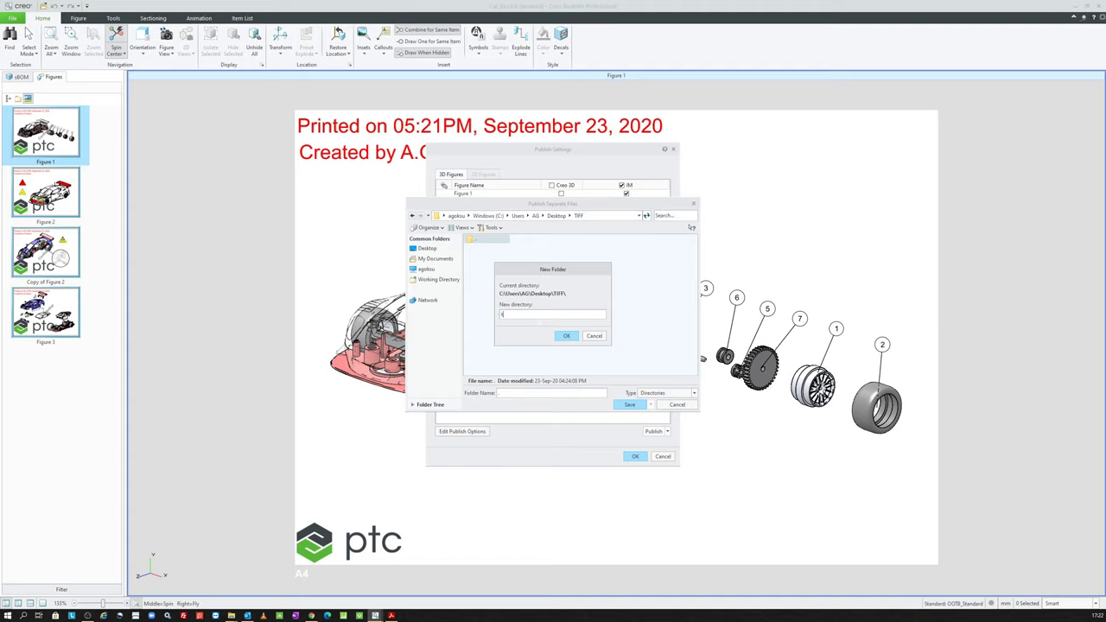
{"action": "type", "text": "tiff_2"}
{"action": "left_click", "coordinate": [565, 335]}
{"action": "left_click", "coordinate": [629, 404]}
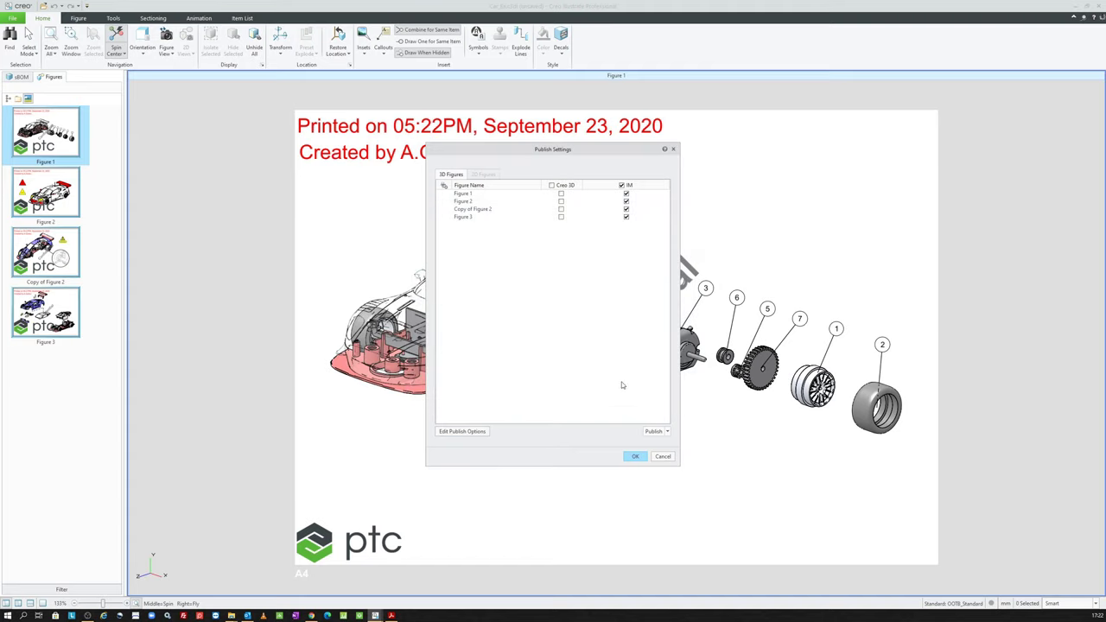
{"action": "left_click", "coordinate": [636, 456]}
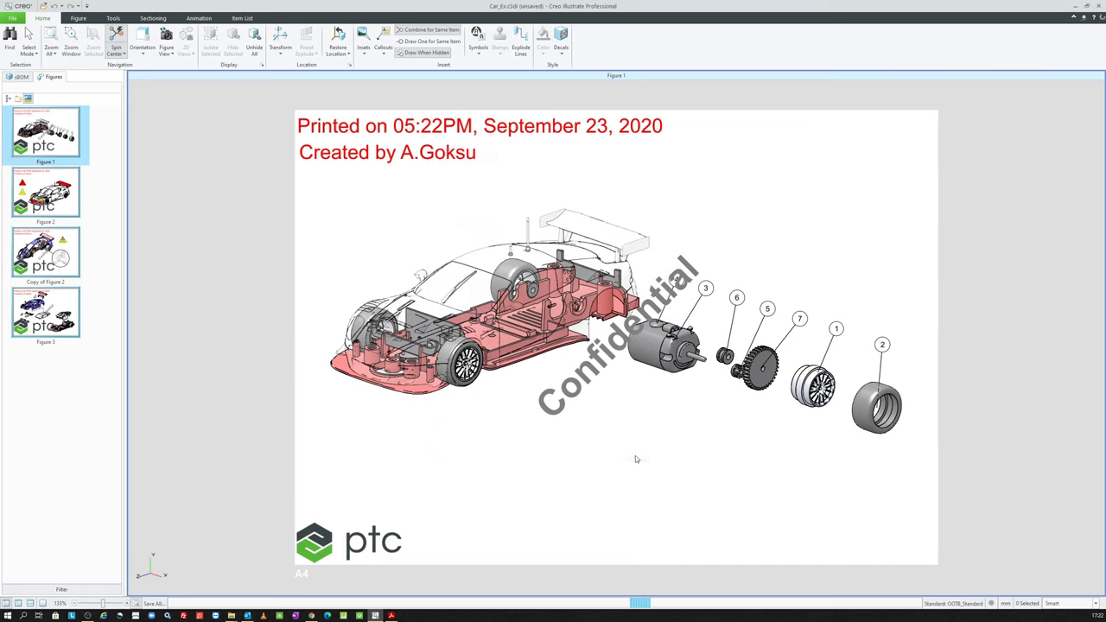
Step: Show the tiff_2 folder's four TIFFs as Large Icons and open Copy of Figure 2
{"action": "left_click", "coordinate": [231, 615]}
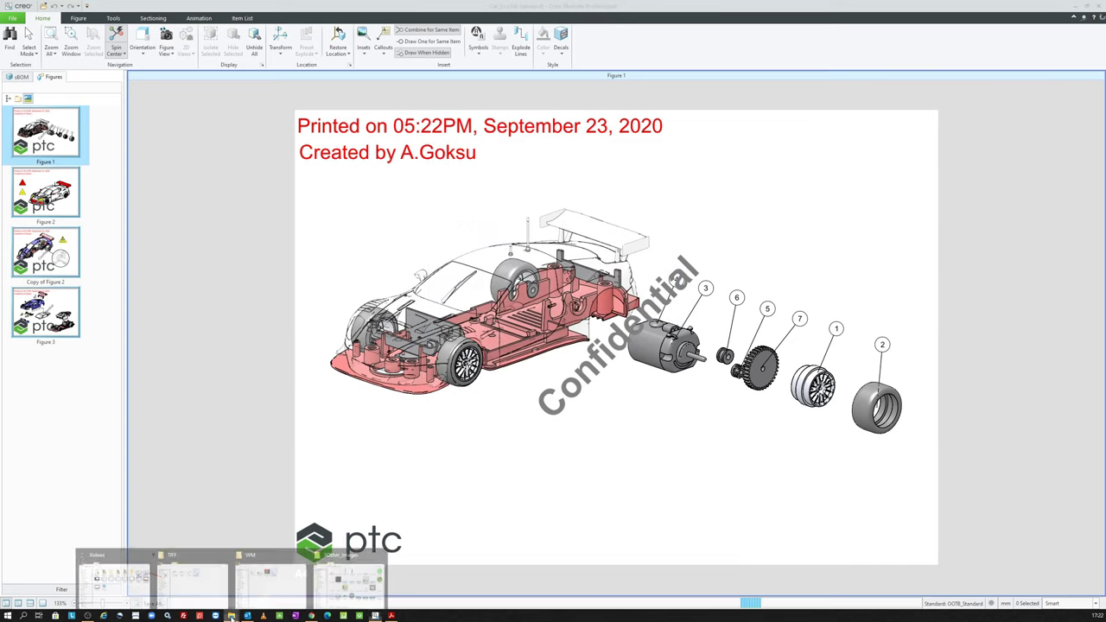
{"action": "left_click", "coordinate": [199, 575]}
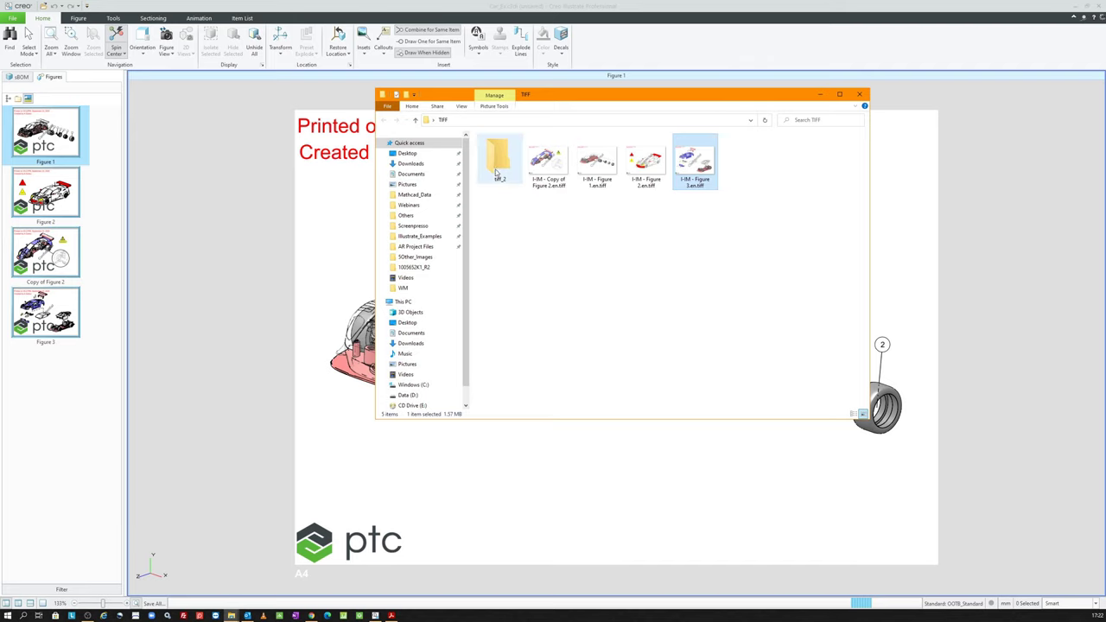
{"action": "double_click", "coordinate": [498, 162]}
{"action": "left_click_drag", "start_coordinate": [664, 98], "coordinate": [636, 171]}
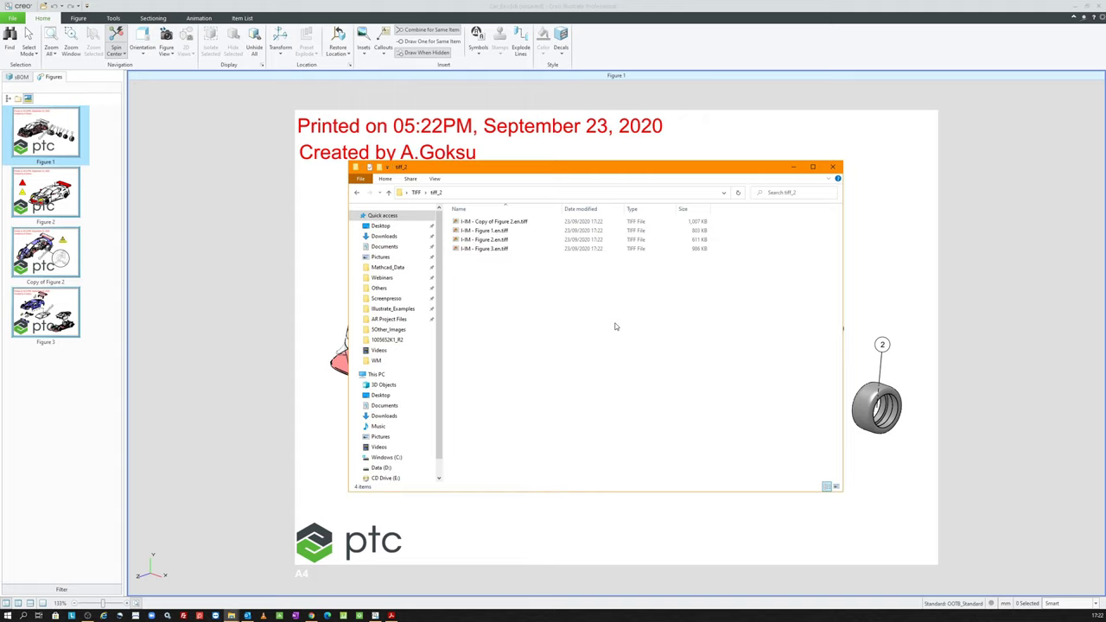
{"action": "left_click", "coordinate": [836, 486]}
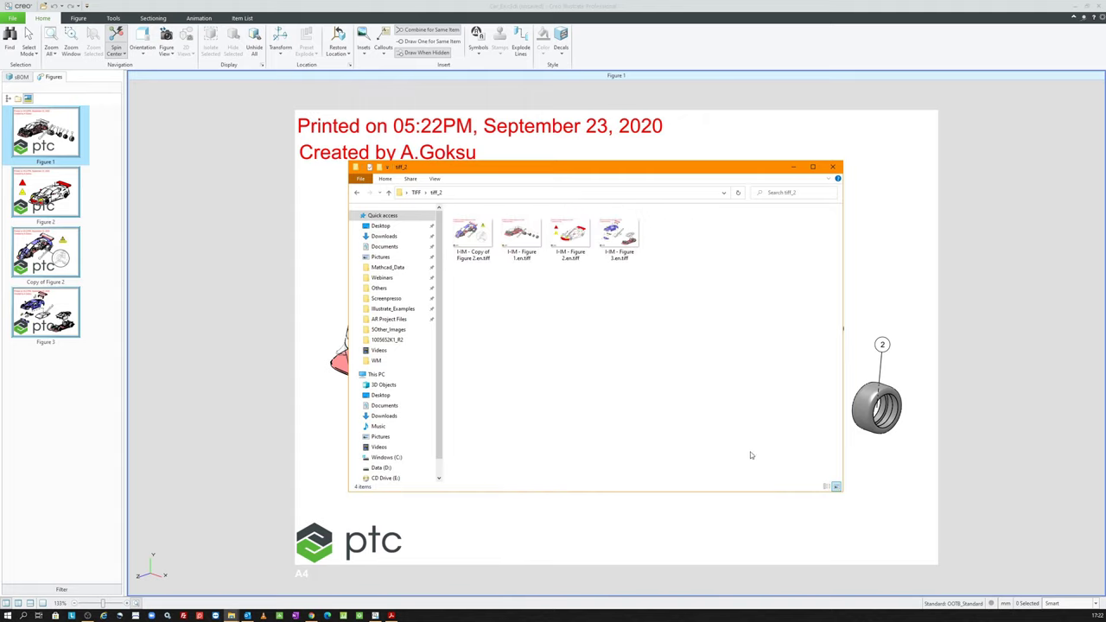
{"action": "double_click", "coordinate": [492, 235]}
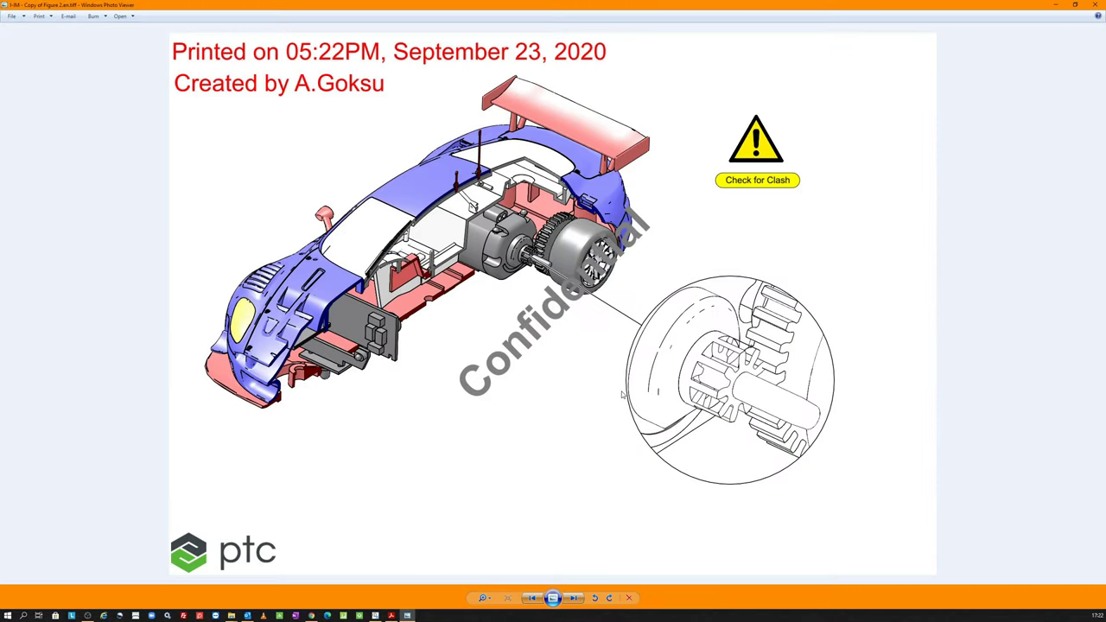
Step: Advance through the Figure 1 and Figure 2 TIFFs to check each watermark
{"action": "key", "text": "Right"}
{"action": "key", "text": "Right"}
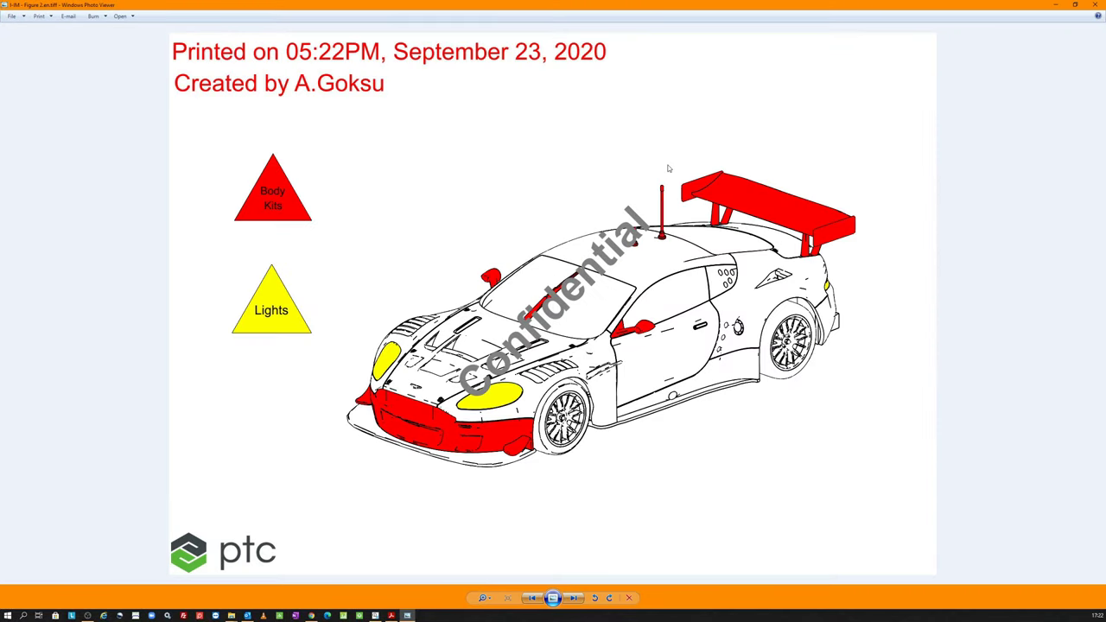
{"action": "key", "text": "Right"}
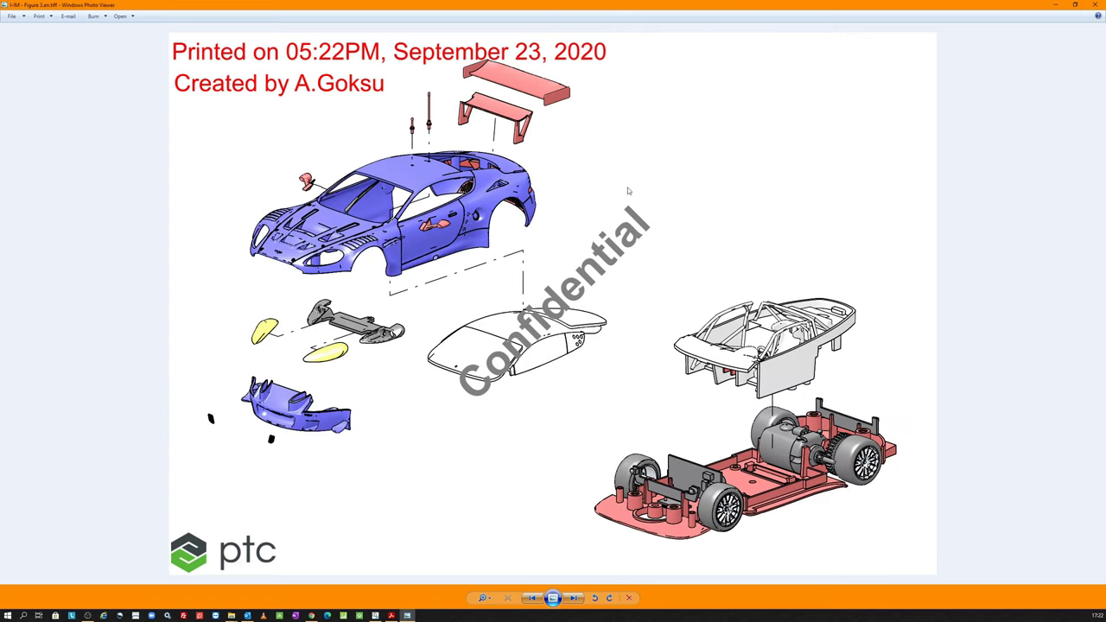